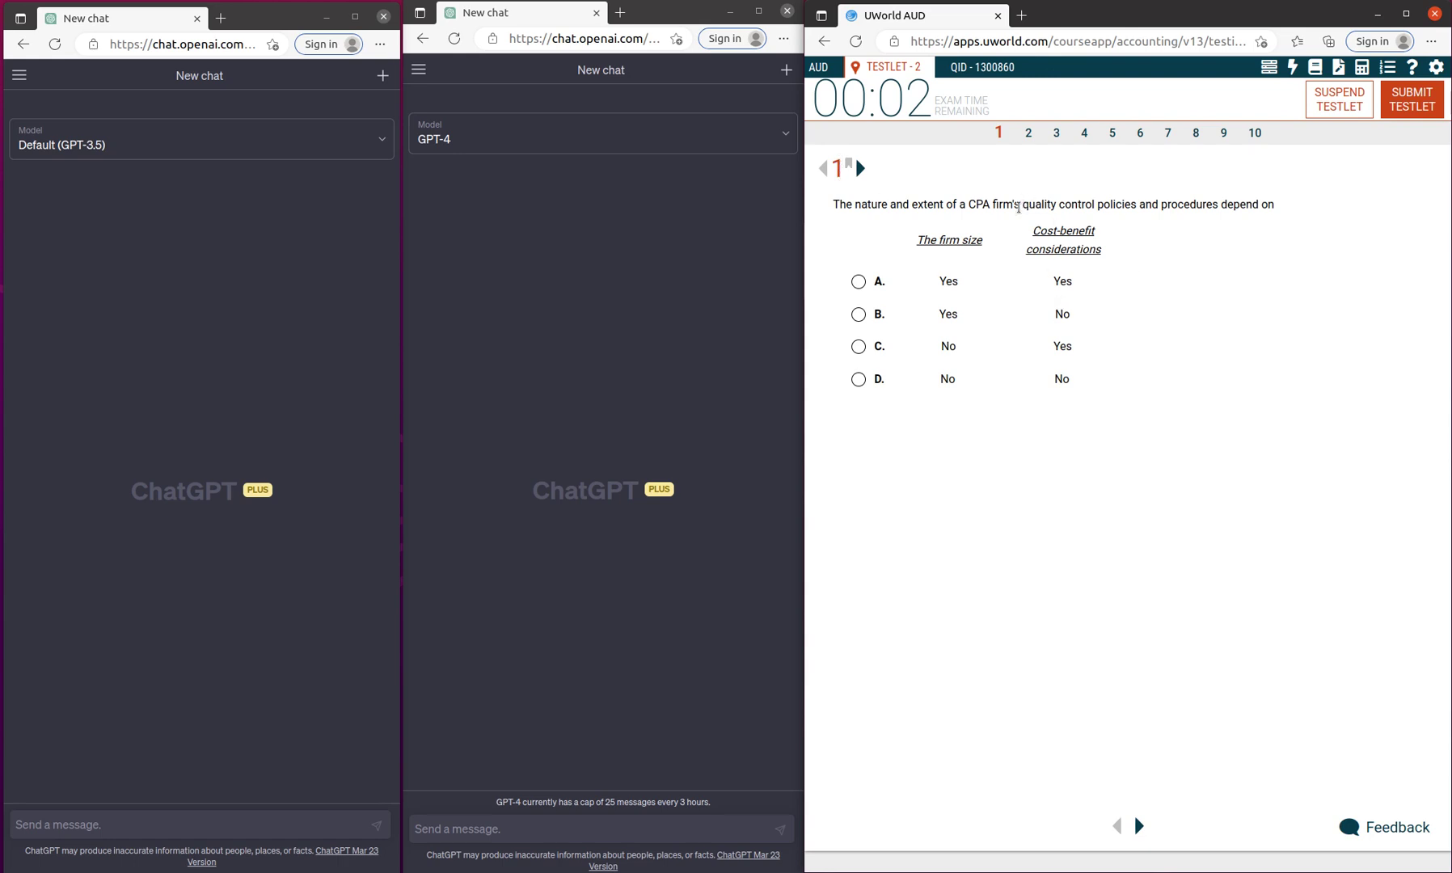
Capture and copy question 1 with its answer table.
drag(871, 203, 1021, 358)
drag(1021, 283, 1150, 518)
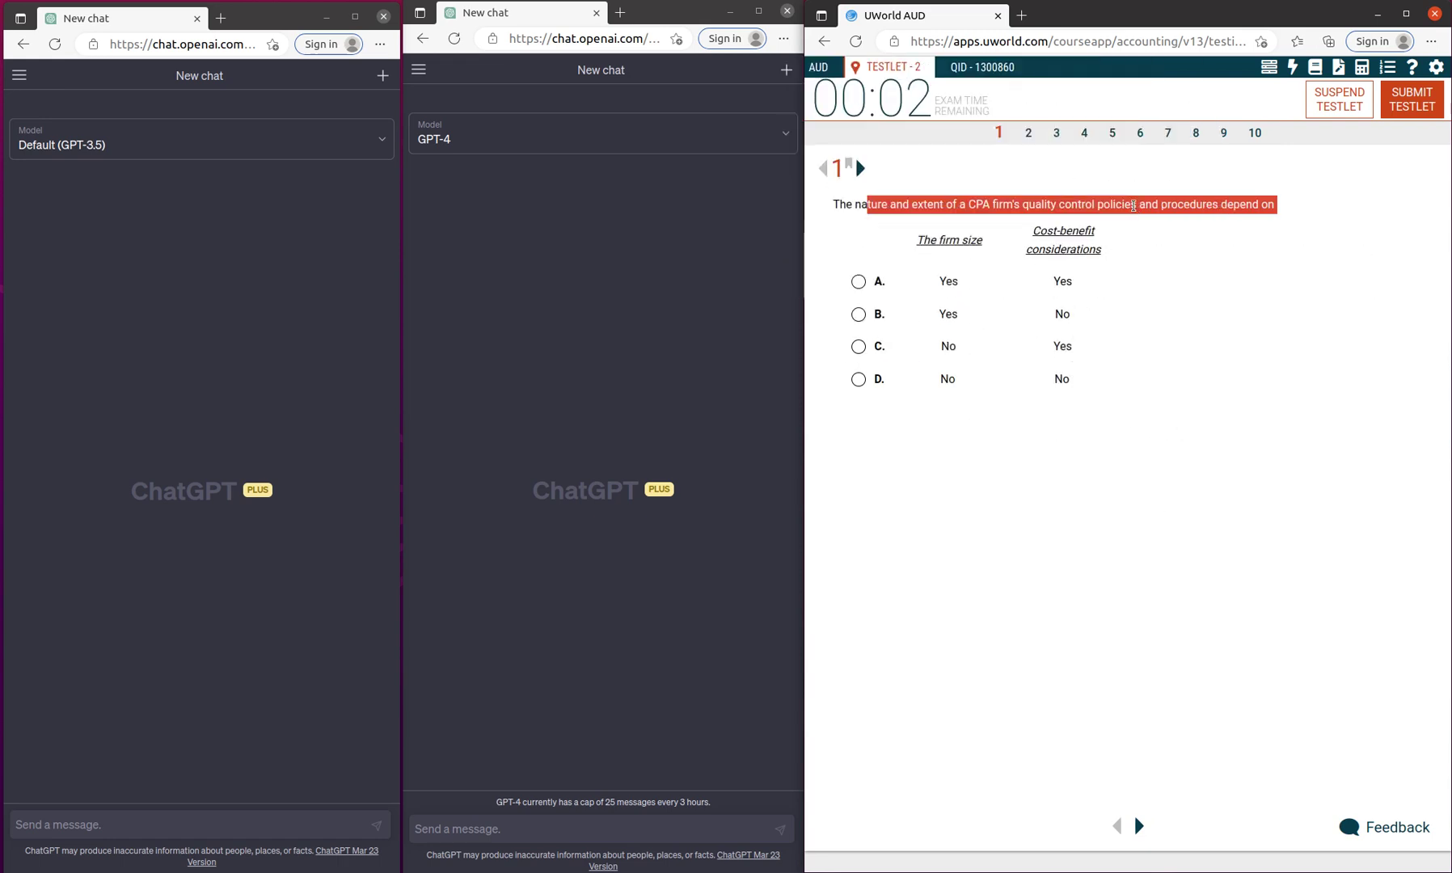
click(1187, 180)
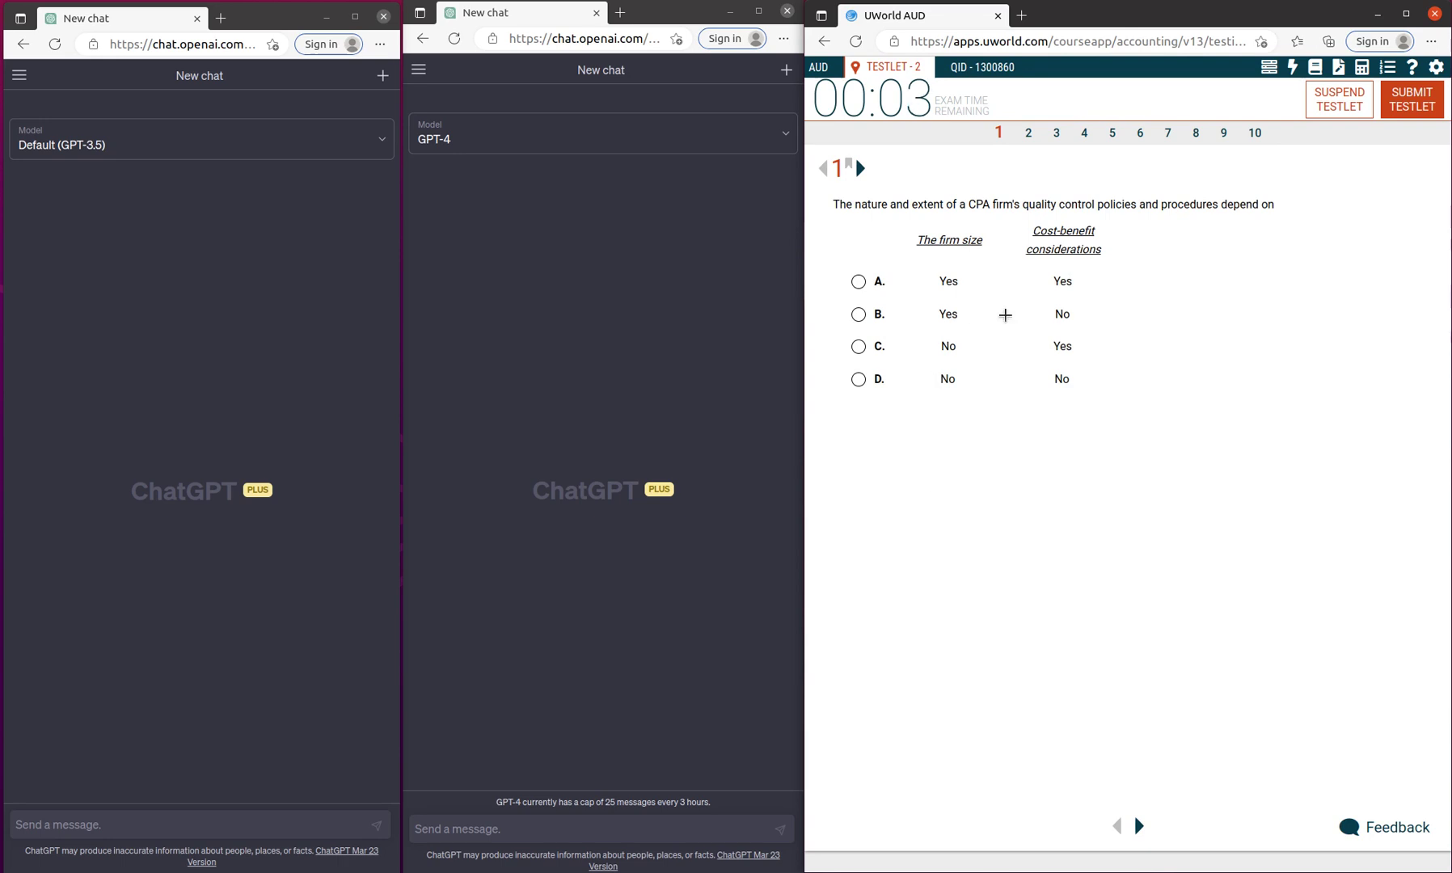
key(shift+Print)
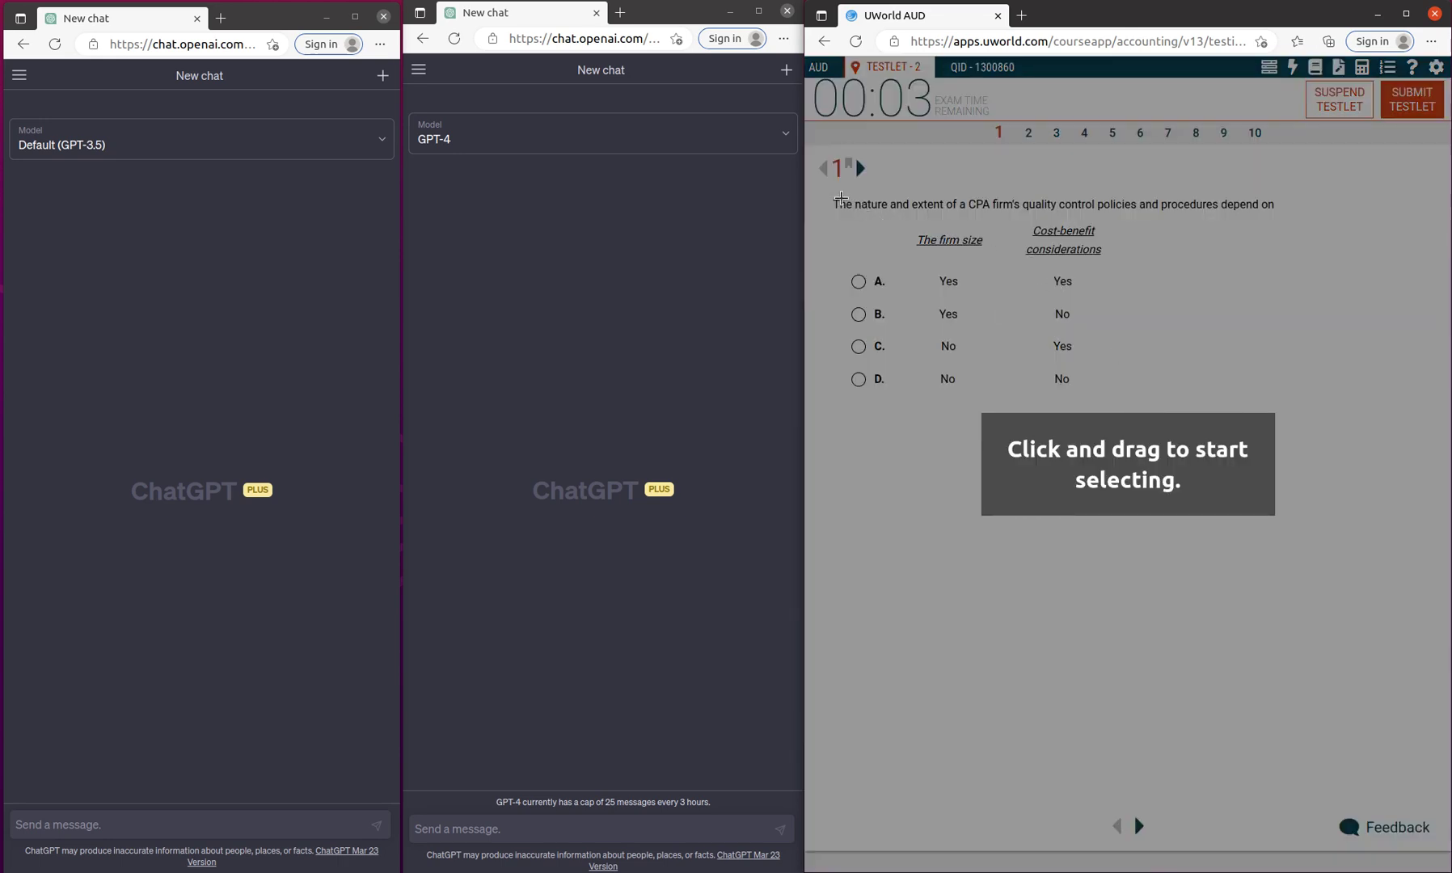
drag(827, 193, 1317, 460)
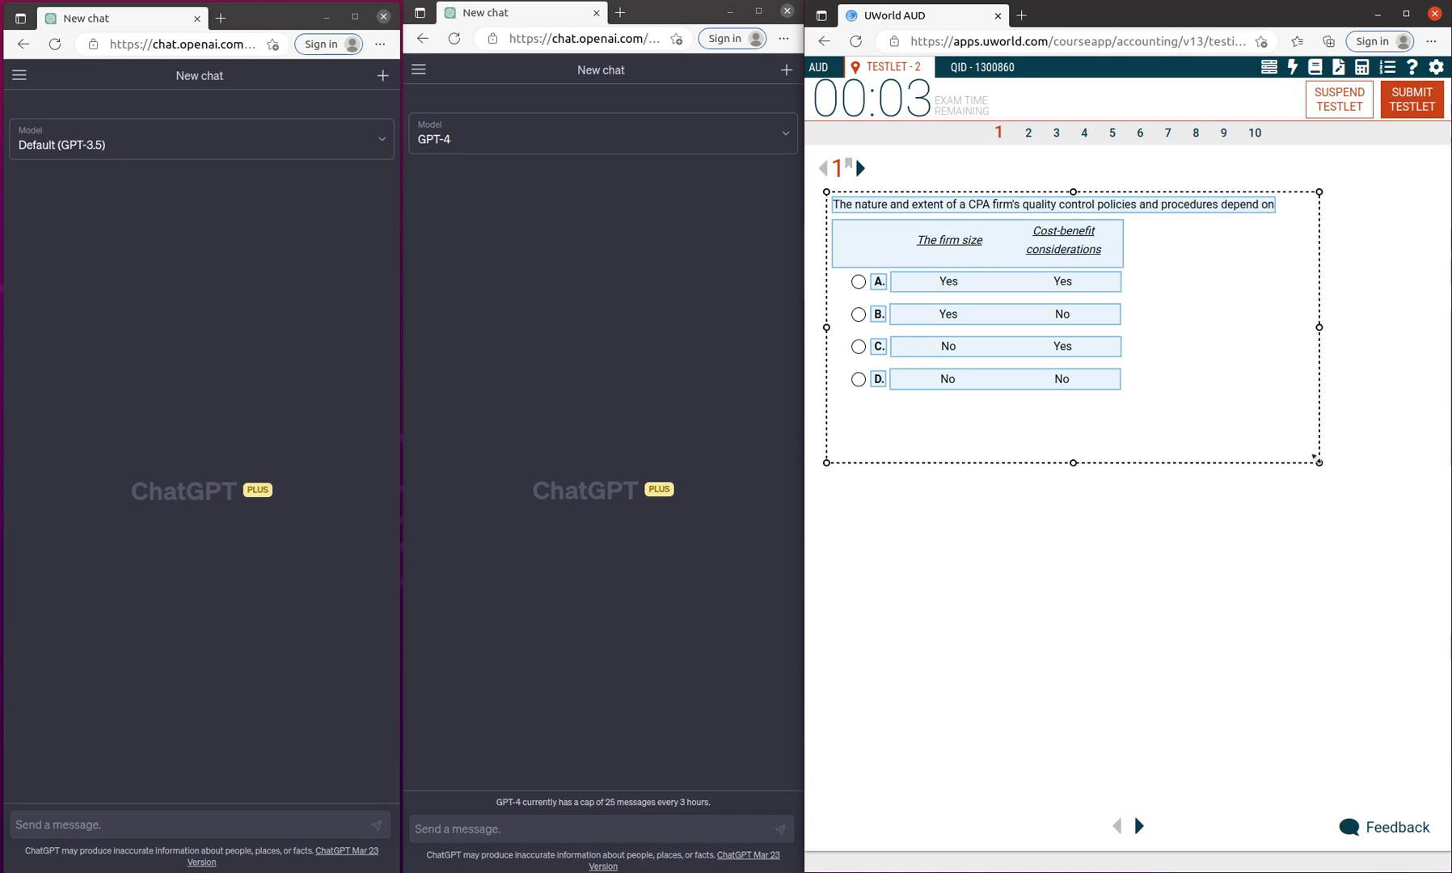
click(1361, 492)
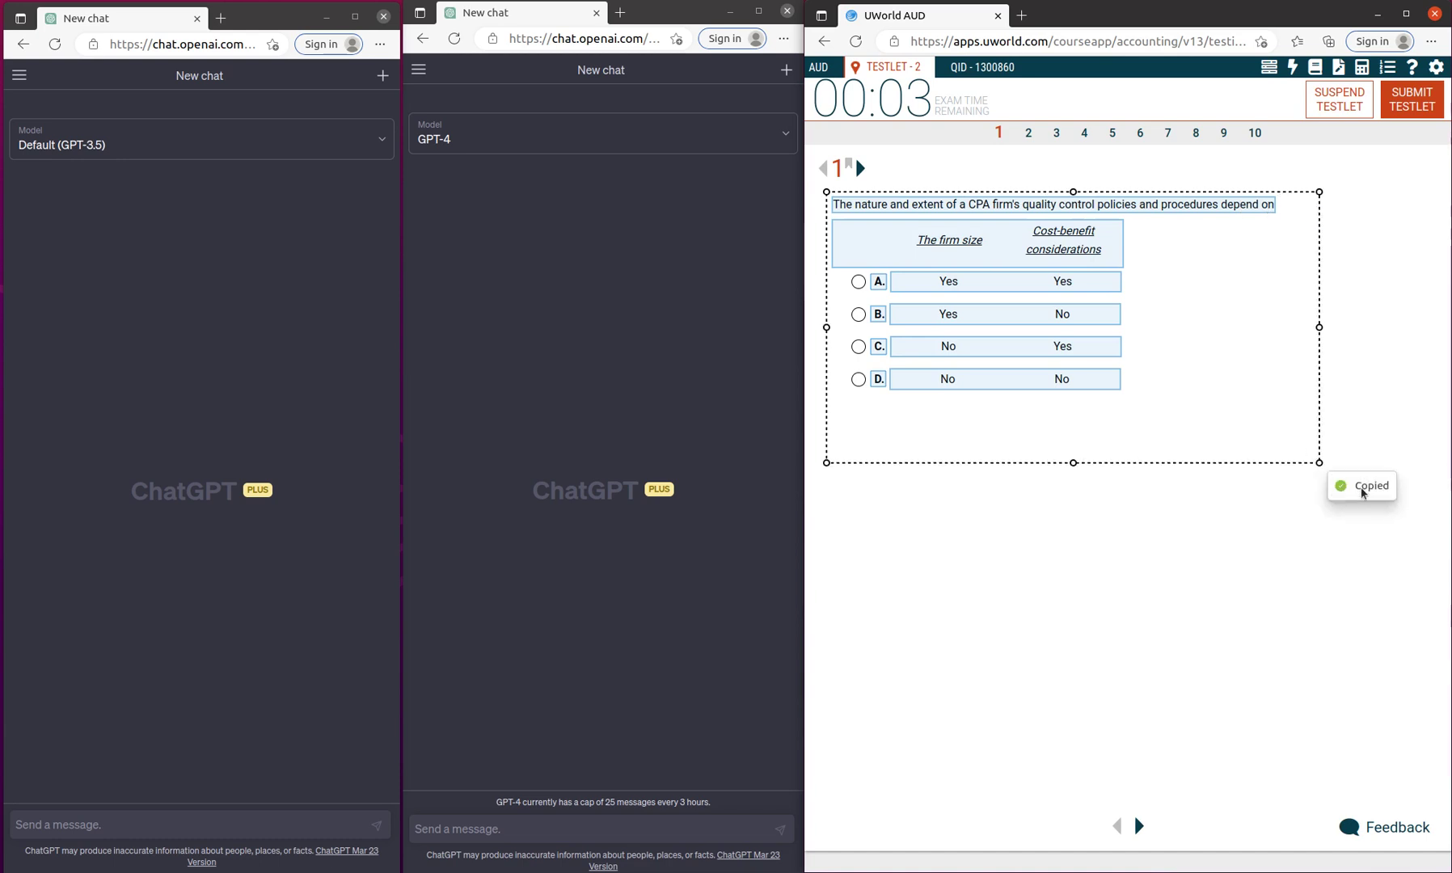
Ask the GPT-3.5 and GPT-4 chats question 1, then mark answer A.
click(51, 825)
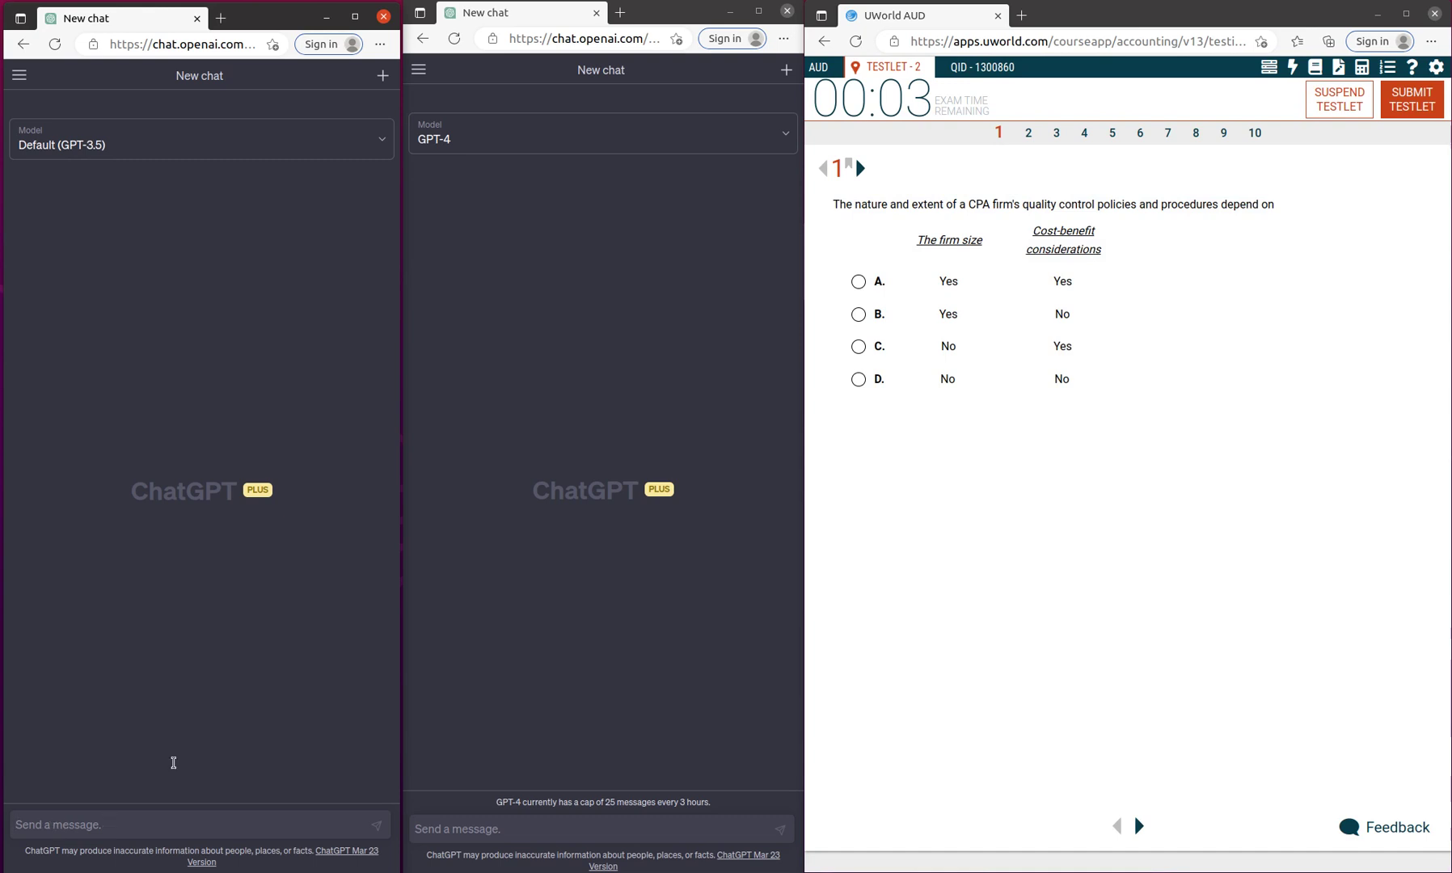
key(ctrl+v)
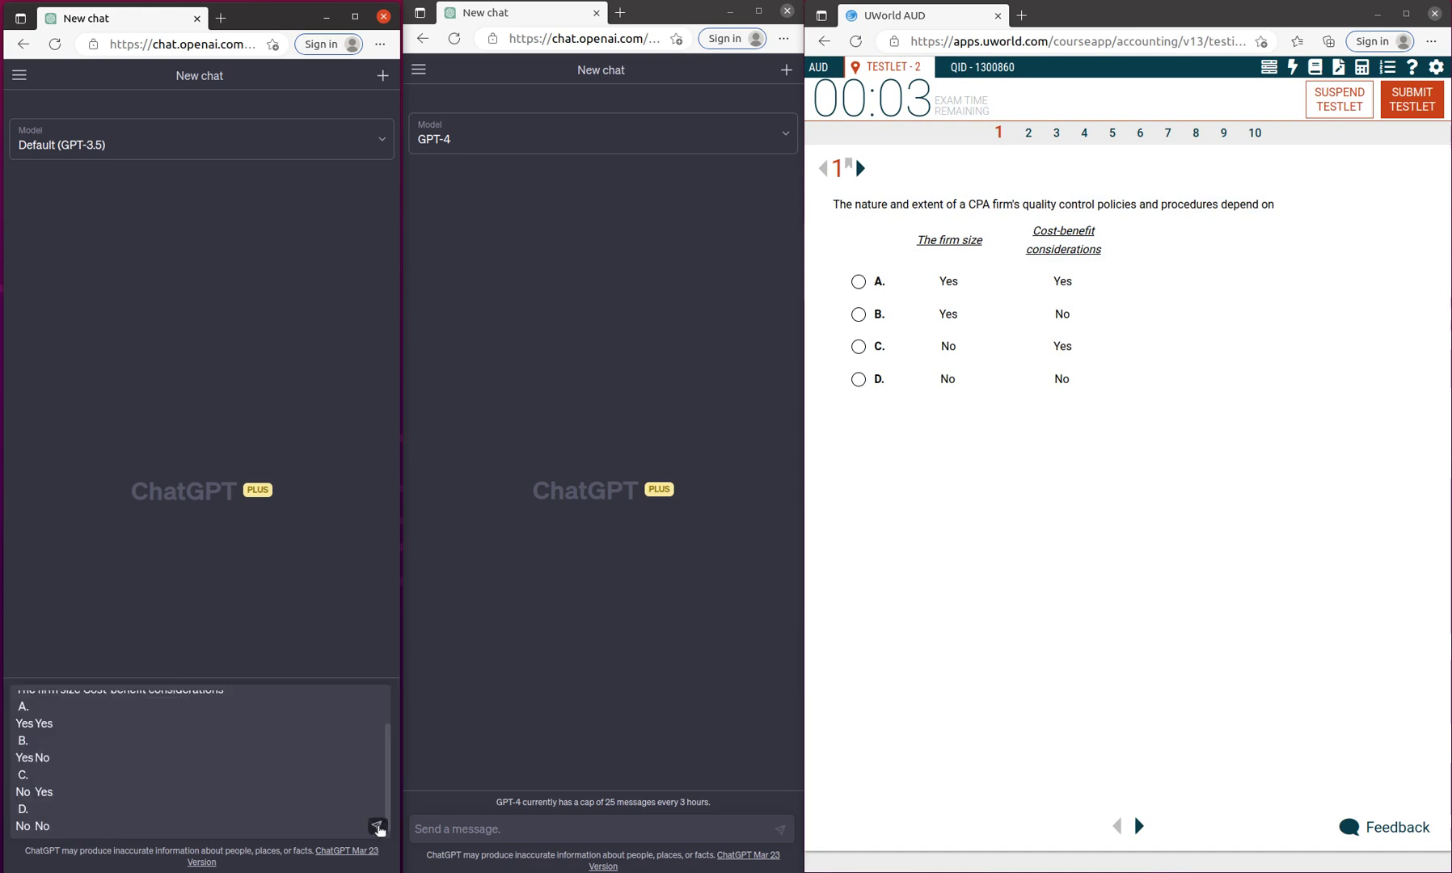
click(376, 825)
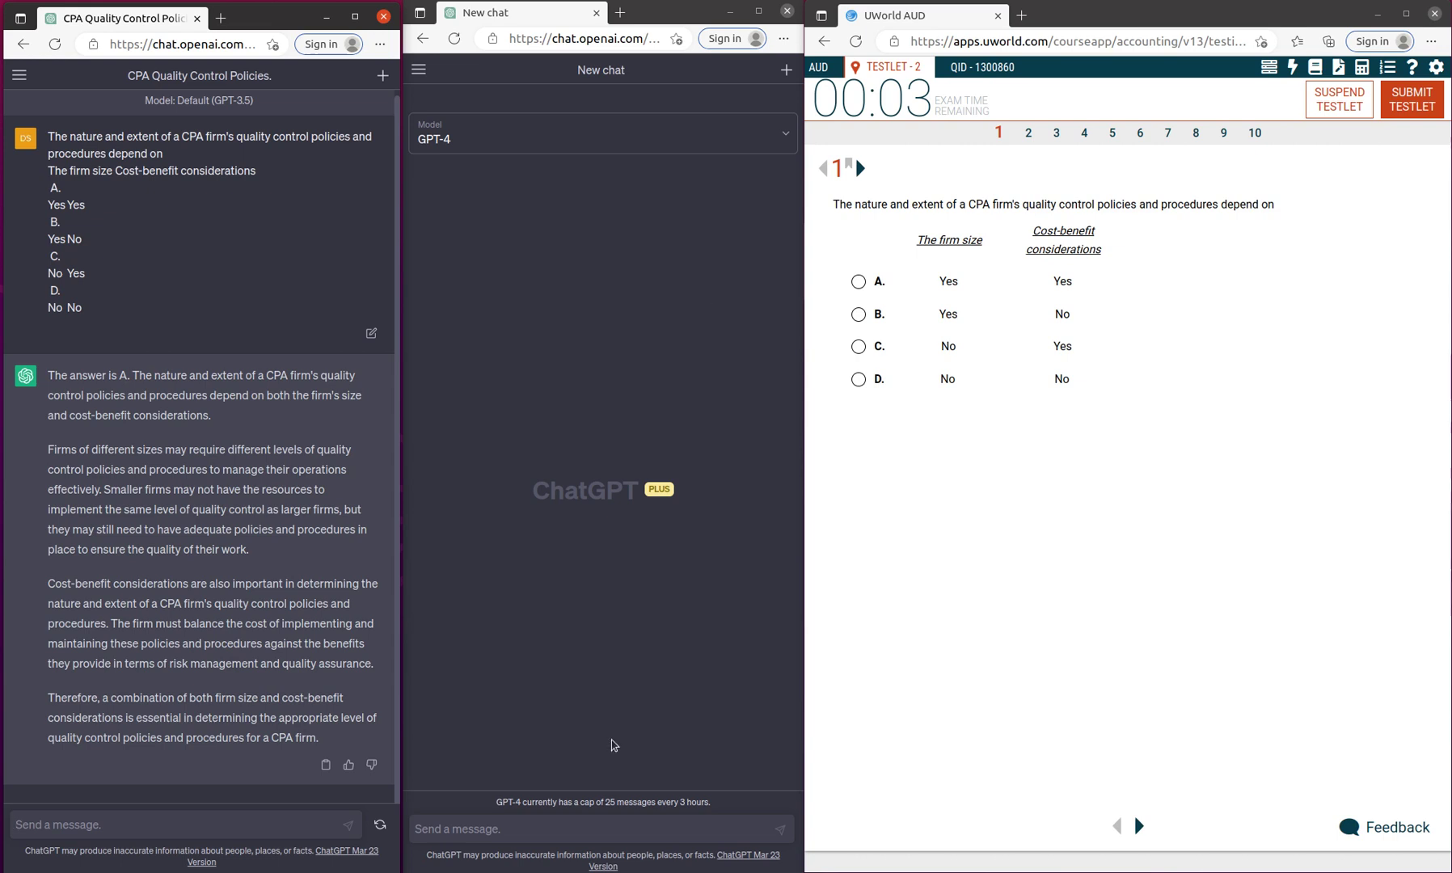
click(515, 834)
key(ctrl+v)
click(780, 833)
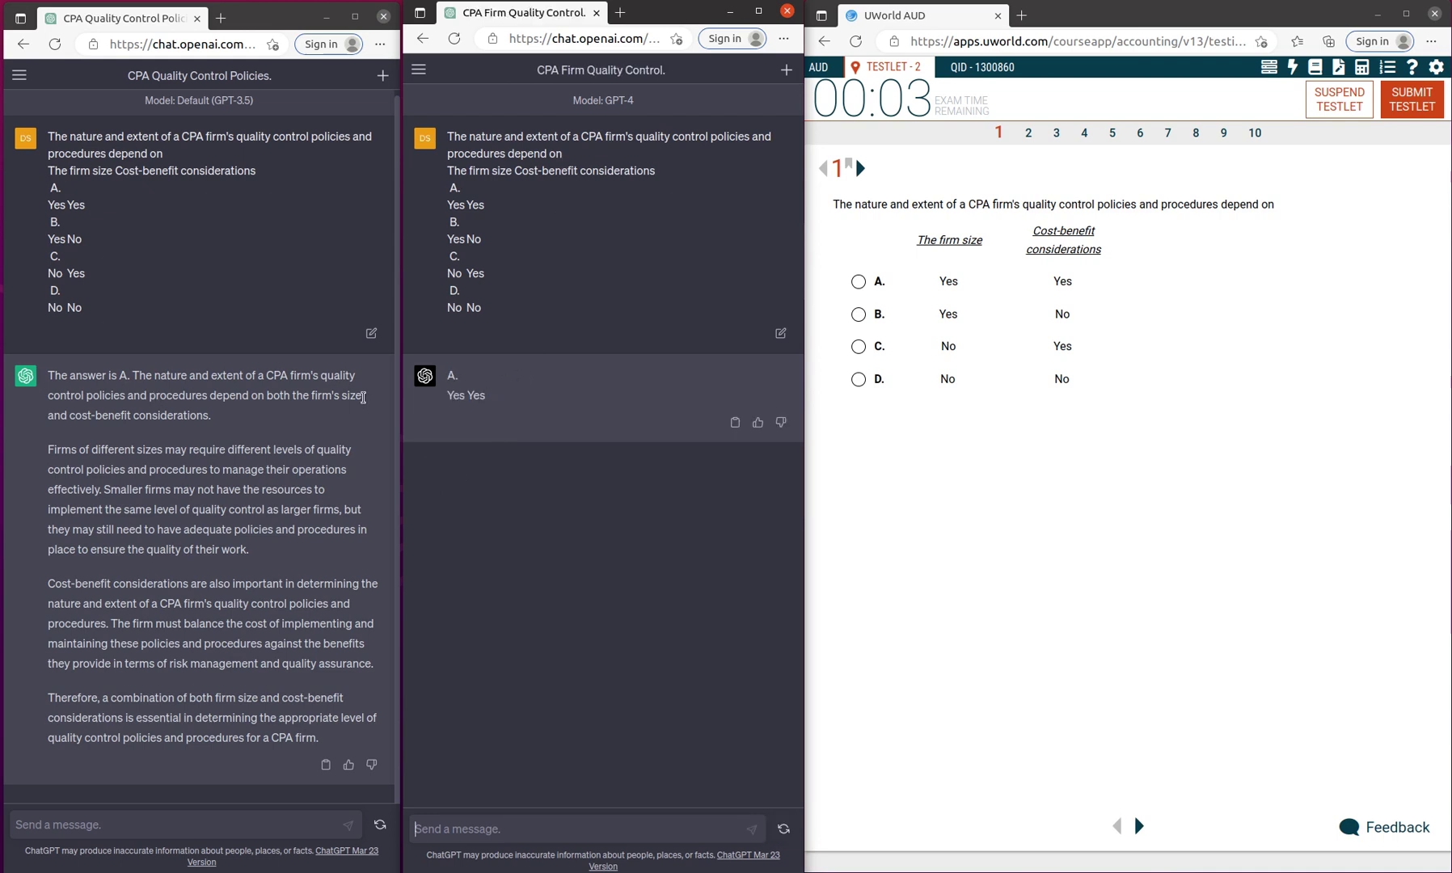
click(858, 282)
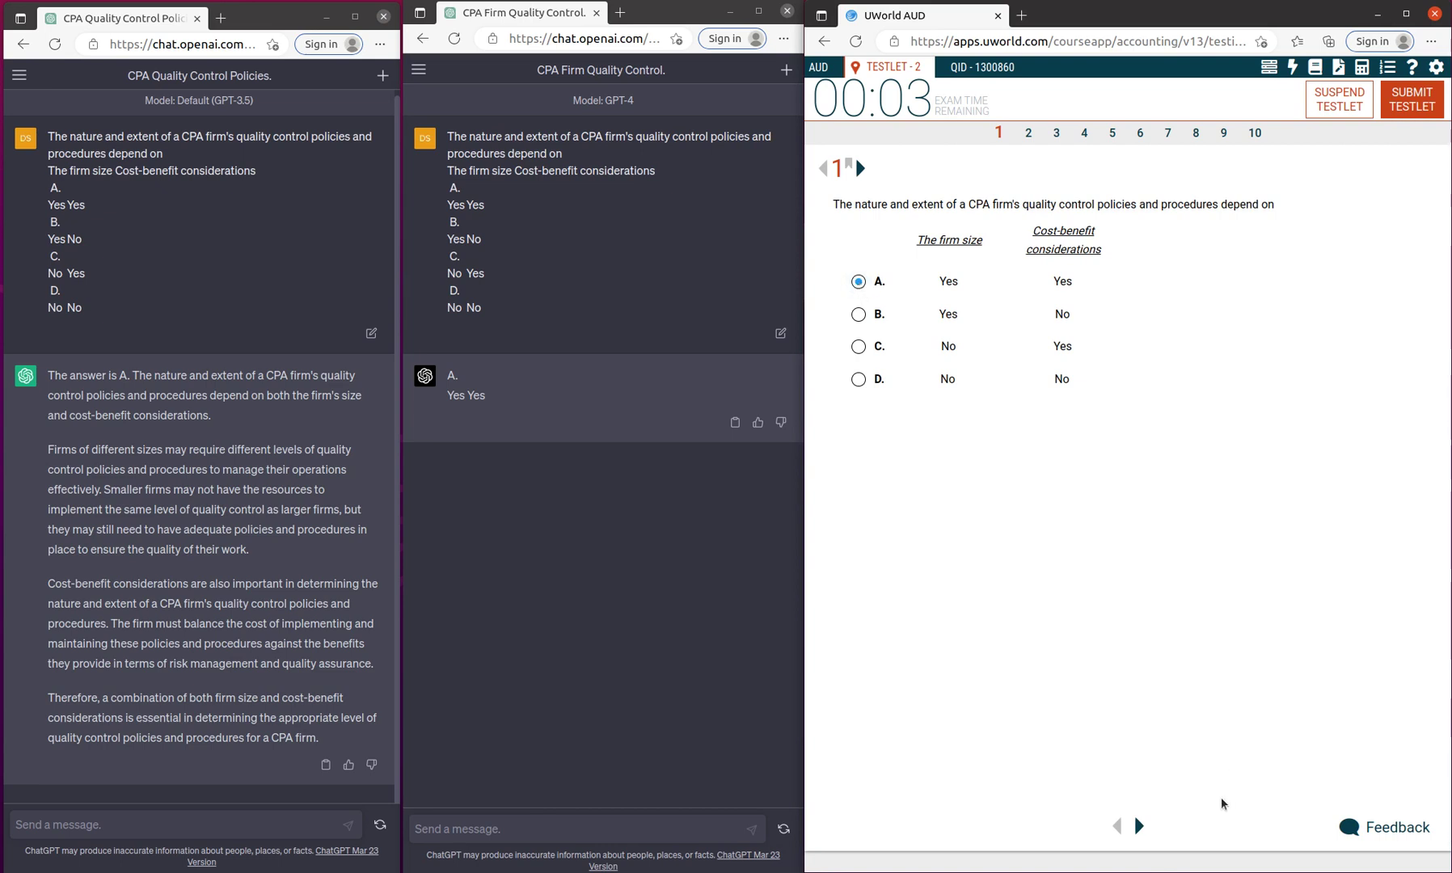
Move to question 2 and copy a capture of it with its answer choices.
click(1139, 826)
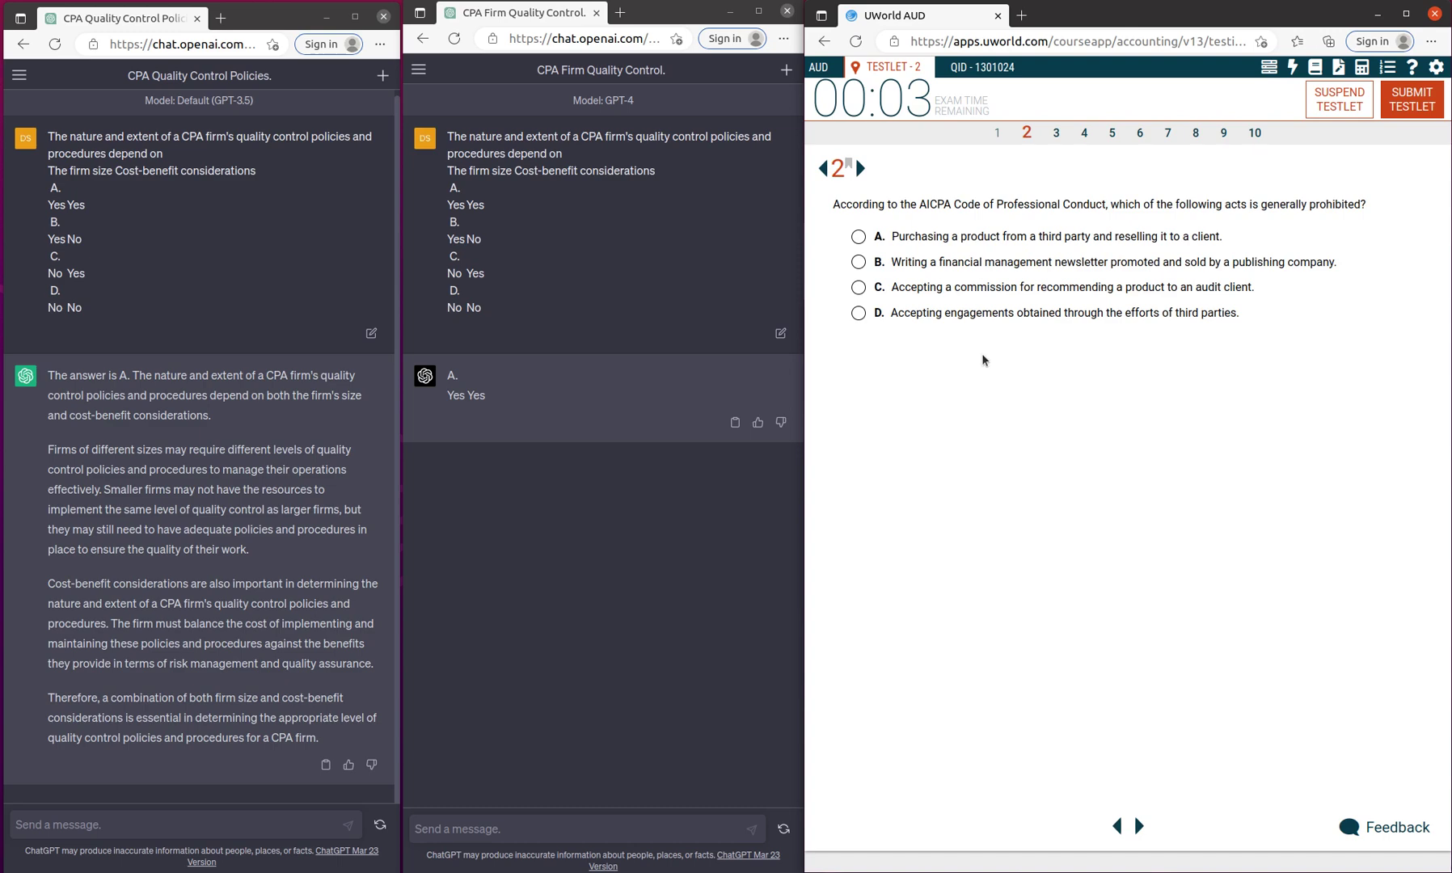
key(ctrl+shift+s)
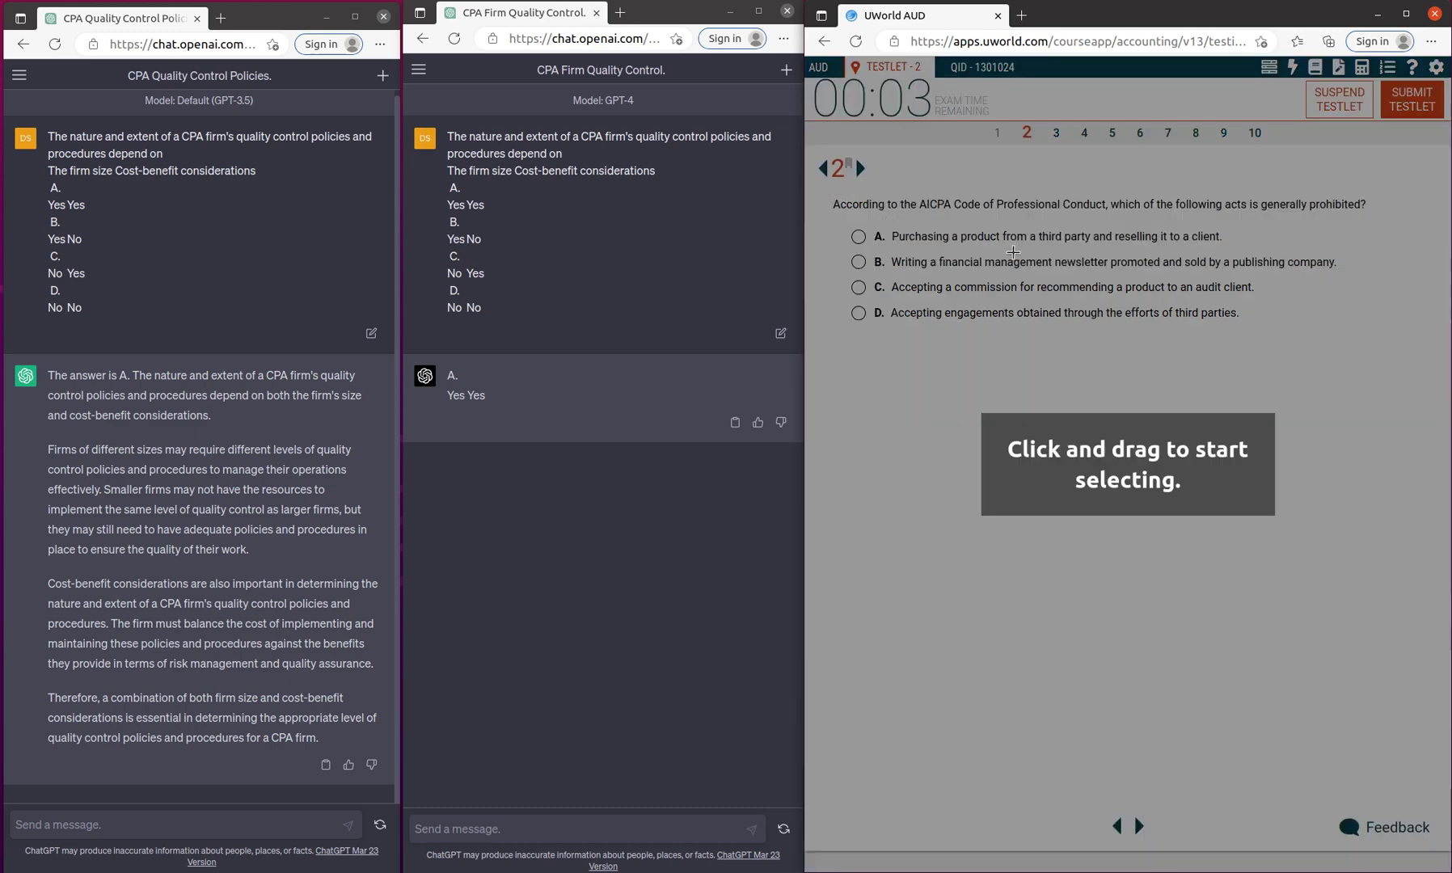
drag(823, 189, 1384, 353)
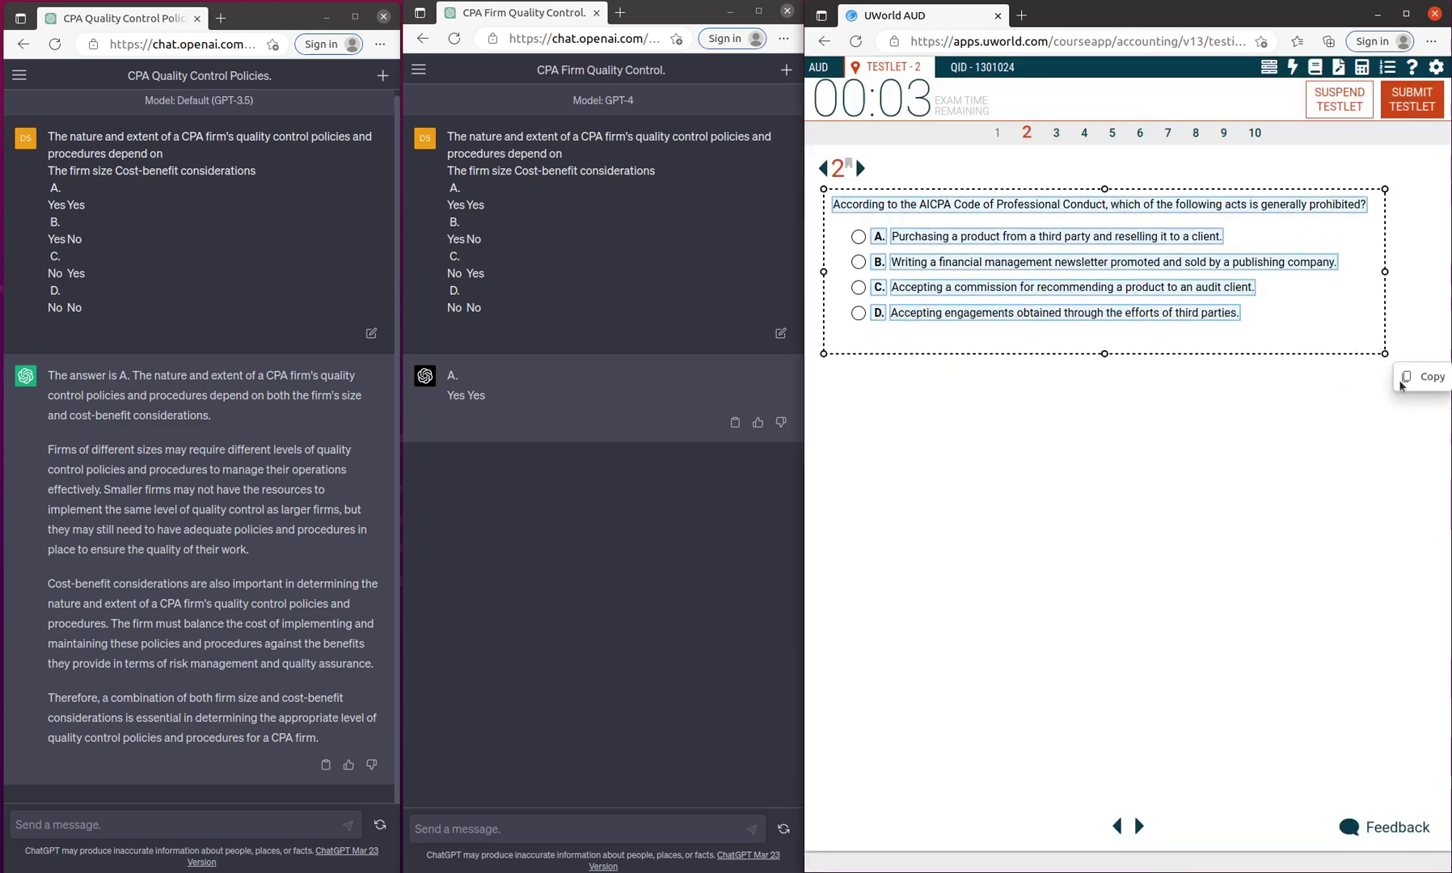
click(1432, 378)
Ask GPT-4 and GPT-3.5 question 2, then mark answer C.
click(507, 828)
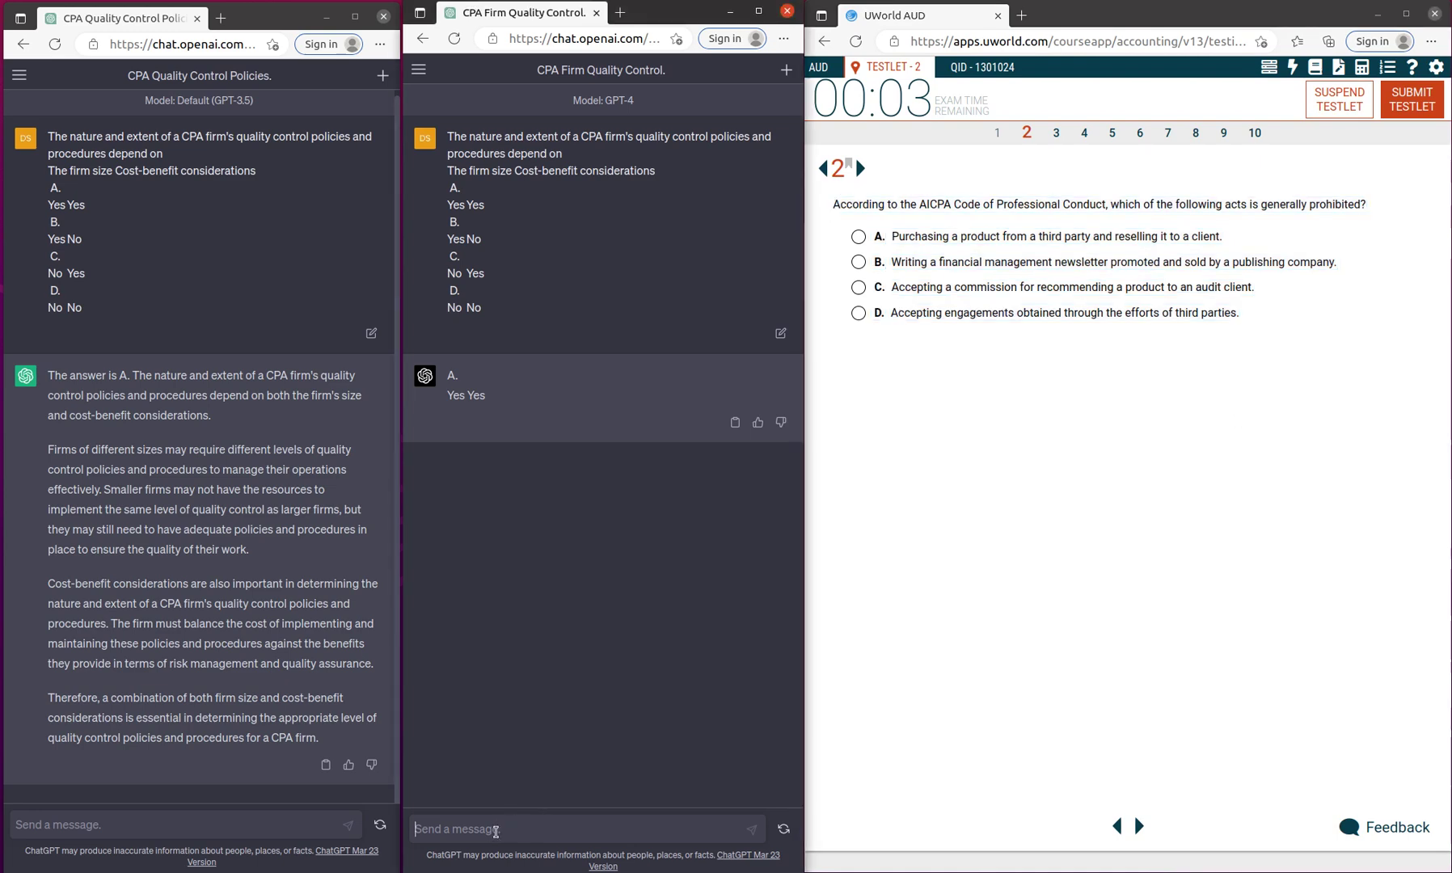
key(ctrl+v)
click(752, 832)
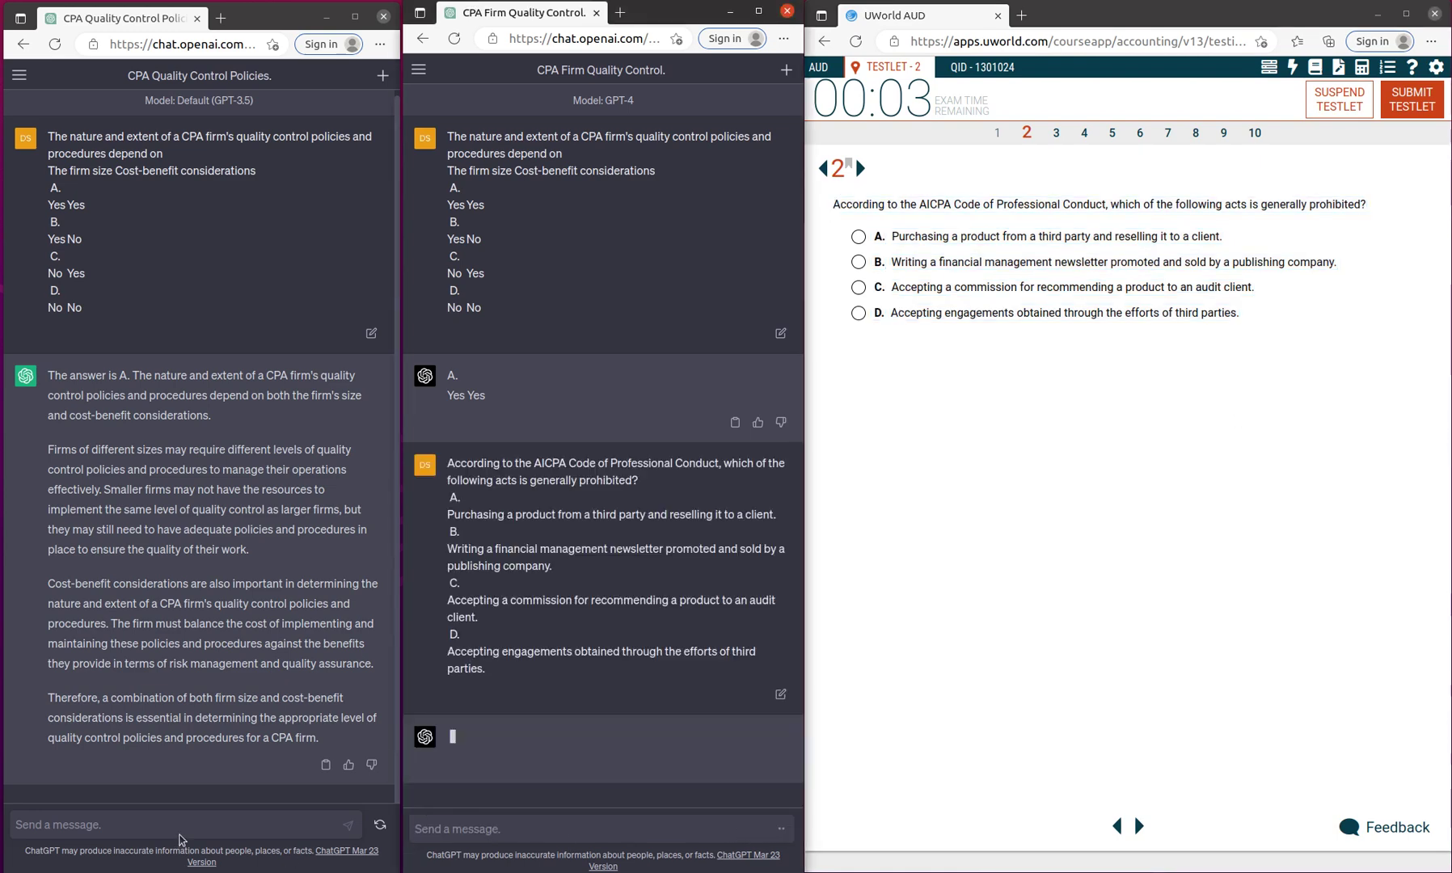
click(152, 824)
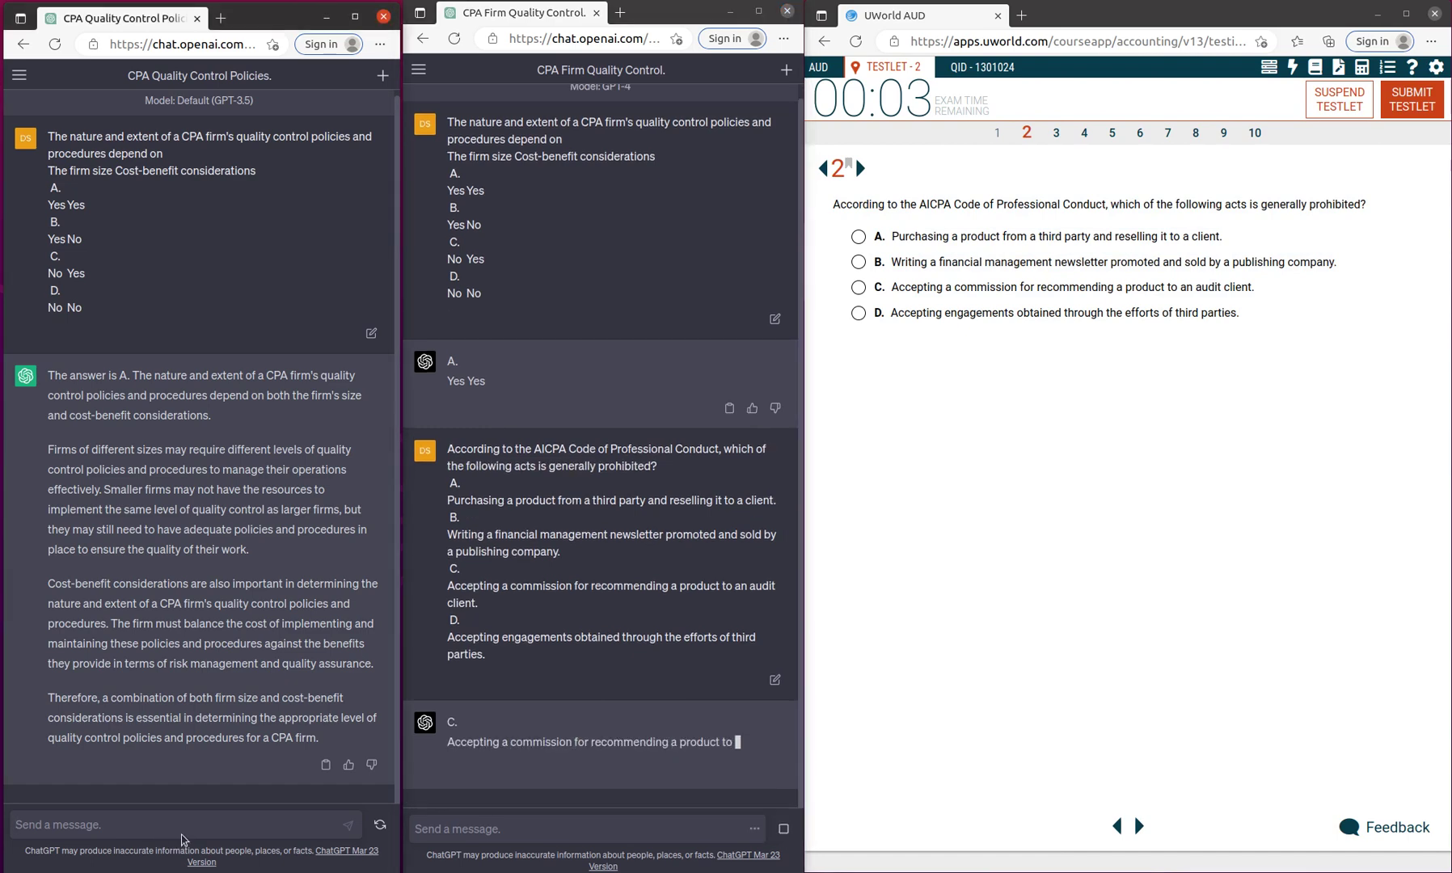
key(ctrl+v)
click(355, 829)
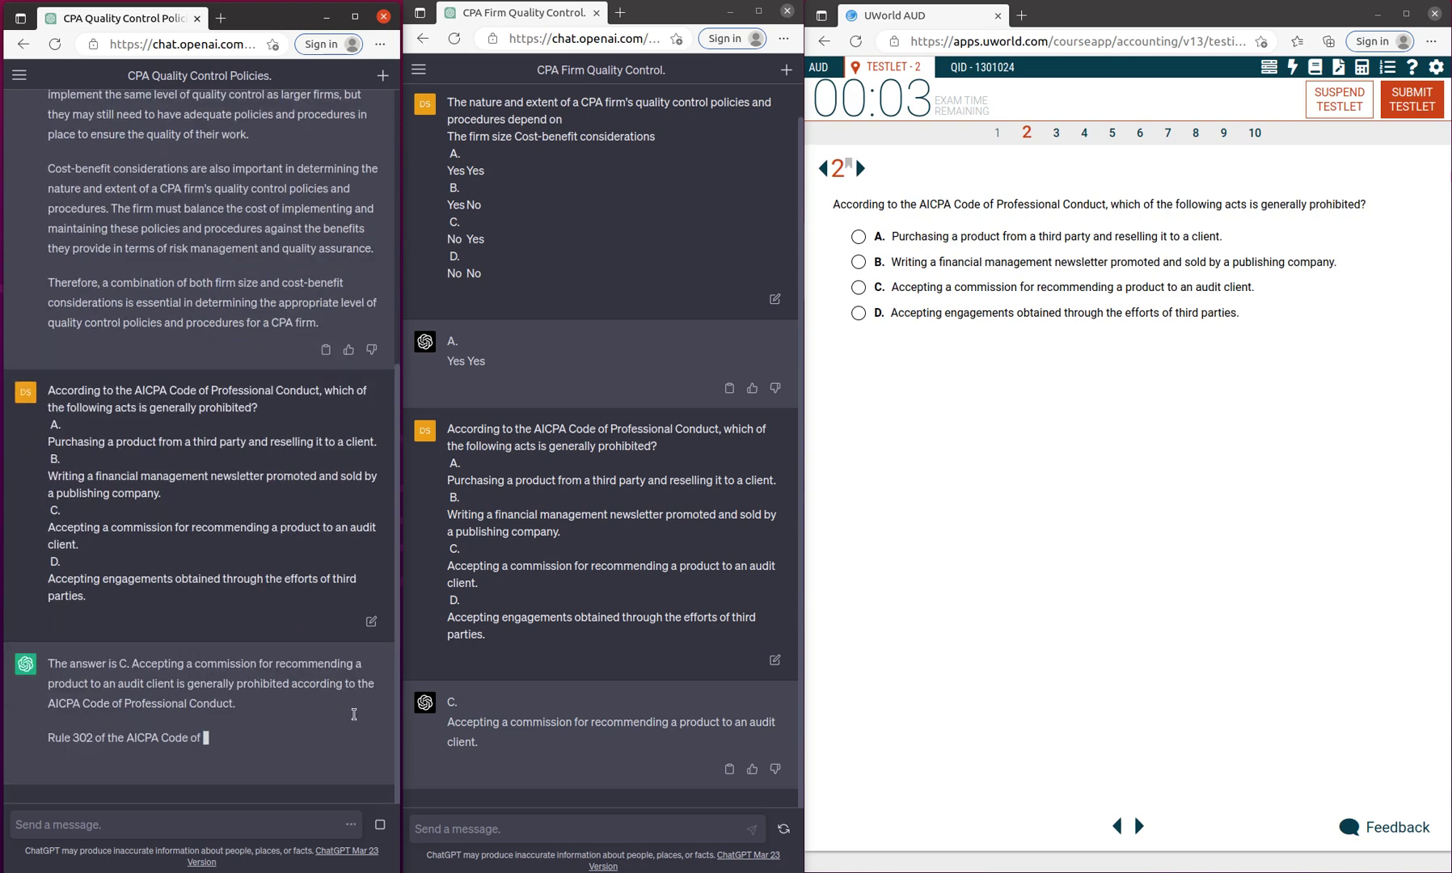
click(858, 287)
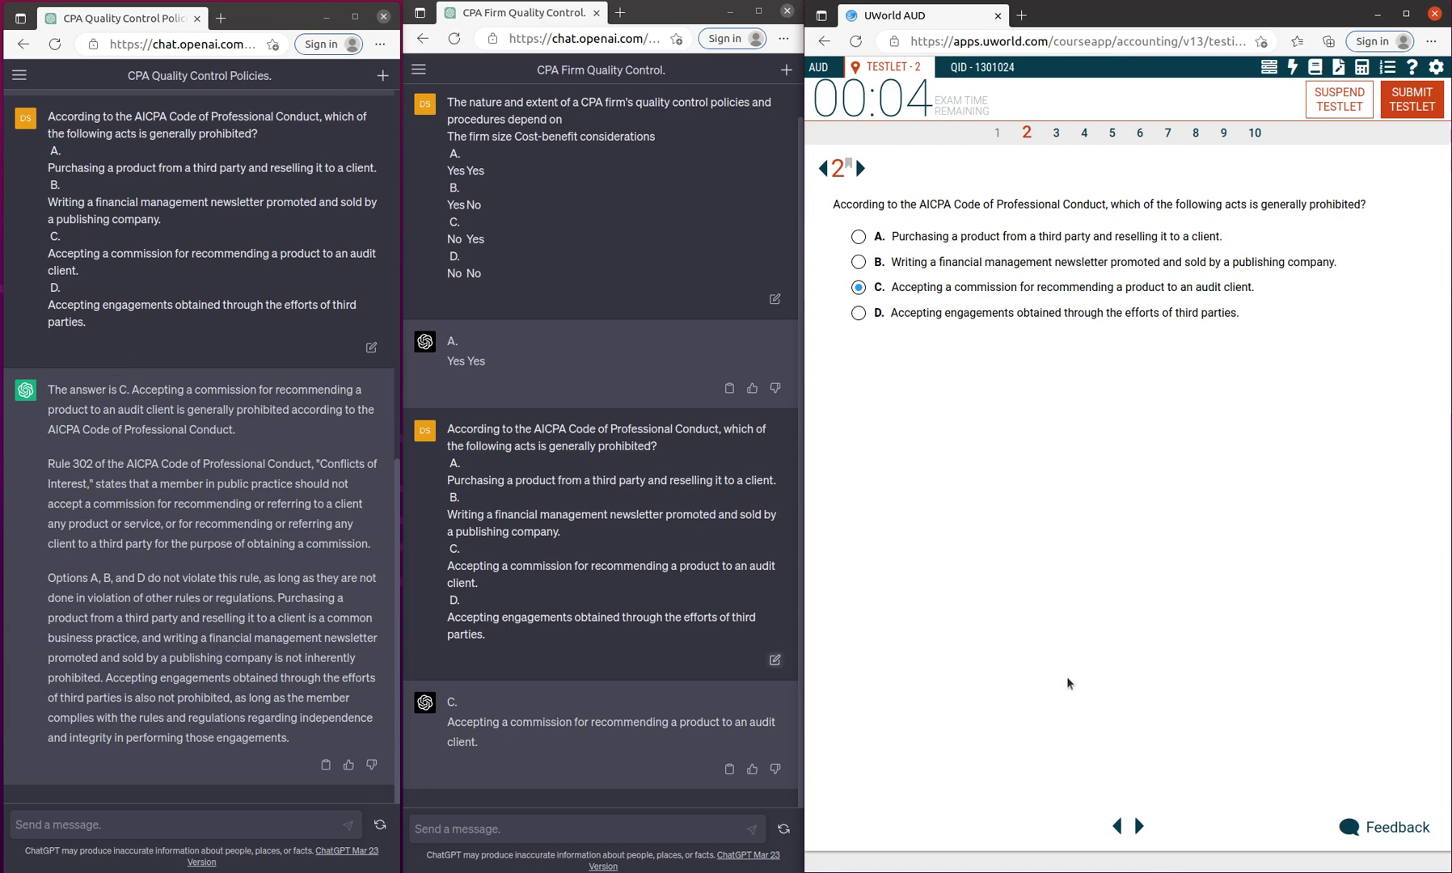
Go to question 3, tentatively pick C, and capture the question with all four options.
click(1139, 826)
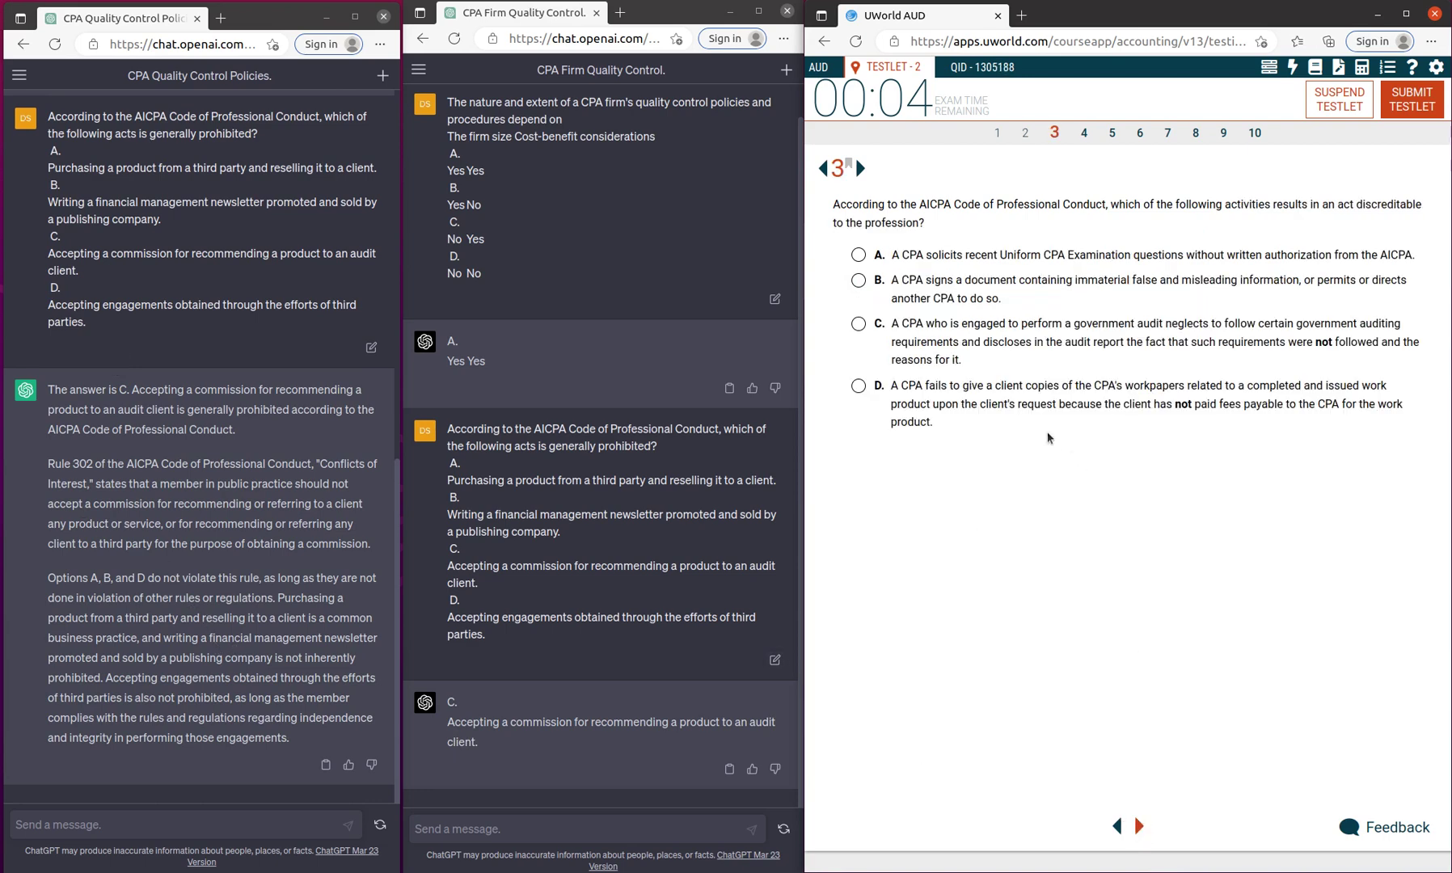
click(976, 365)
key(ctrl+shift+s)
drag(818, 186, 1406, 473)
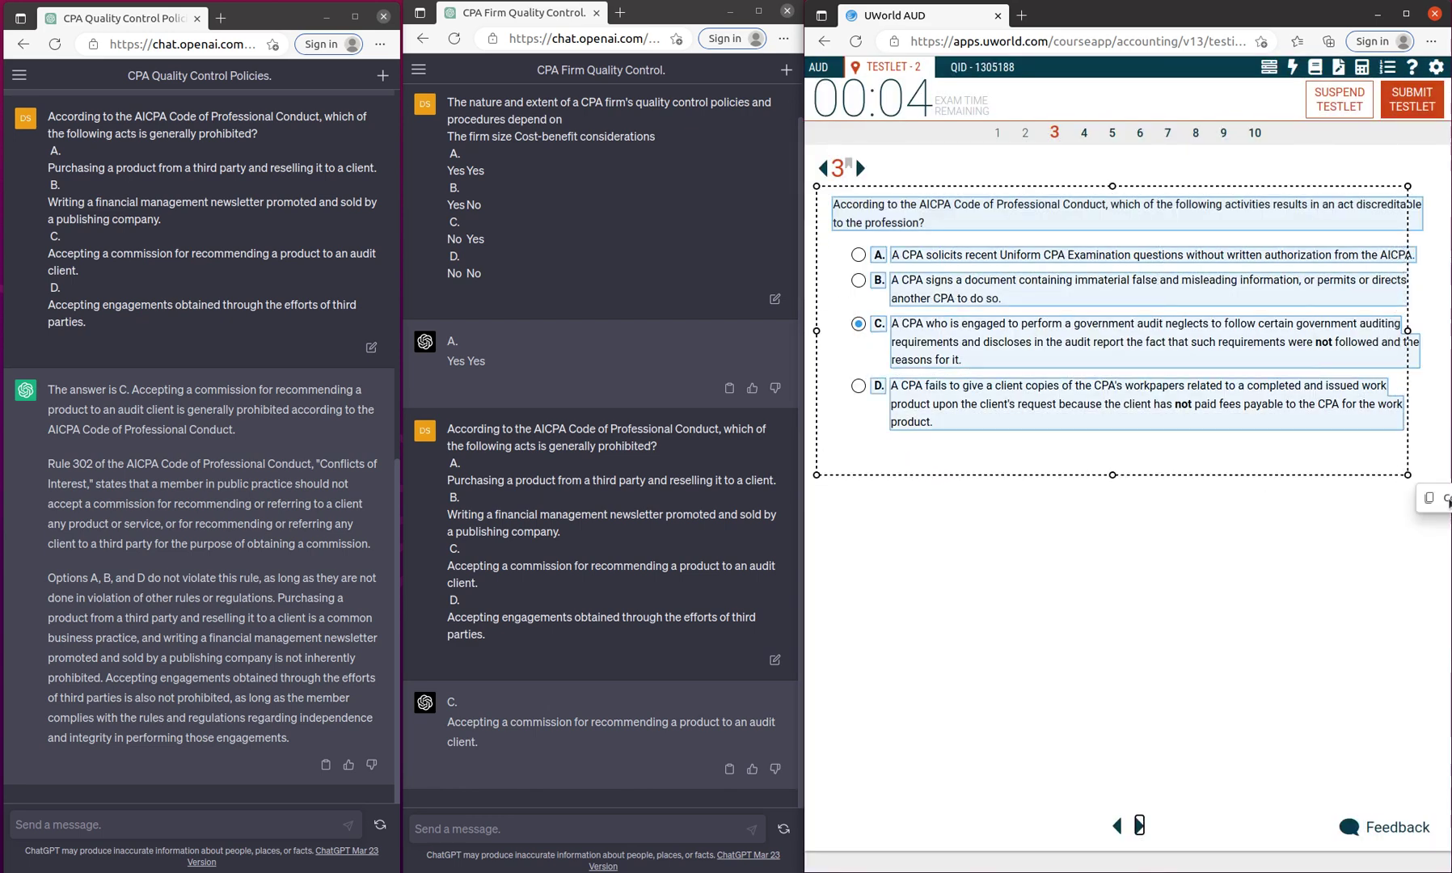
key(F12)
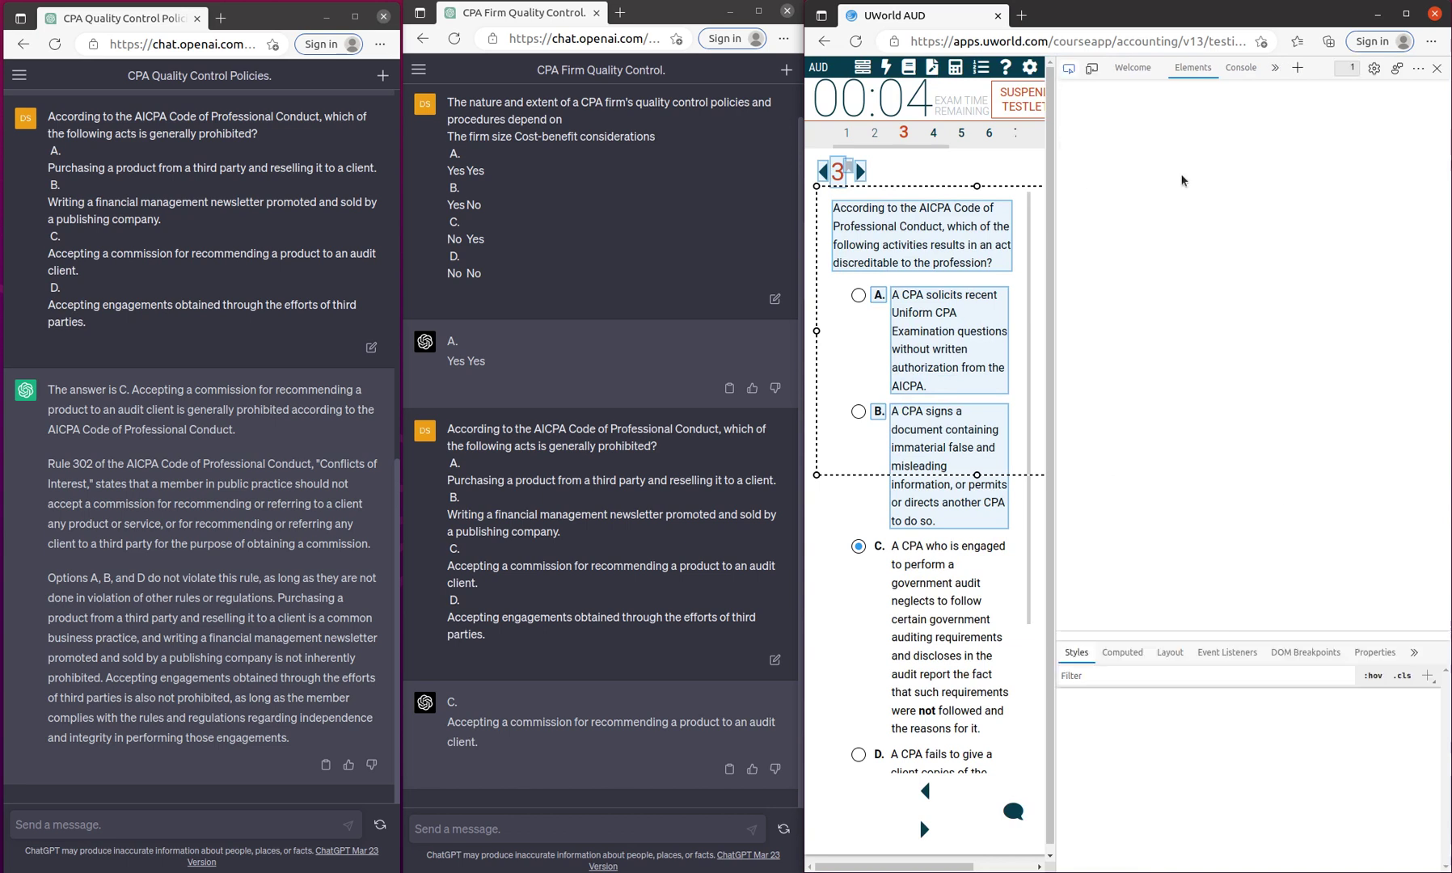
click(1440, 69)
Clear the stale question 2 text from the GPT-4 message box and copy the question 3 capture.
click(444, 828)
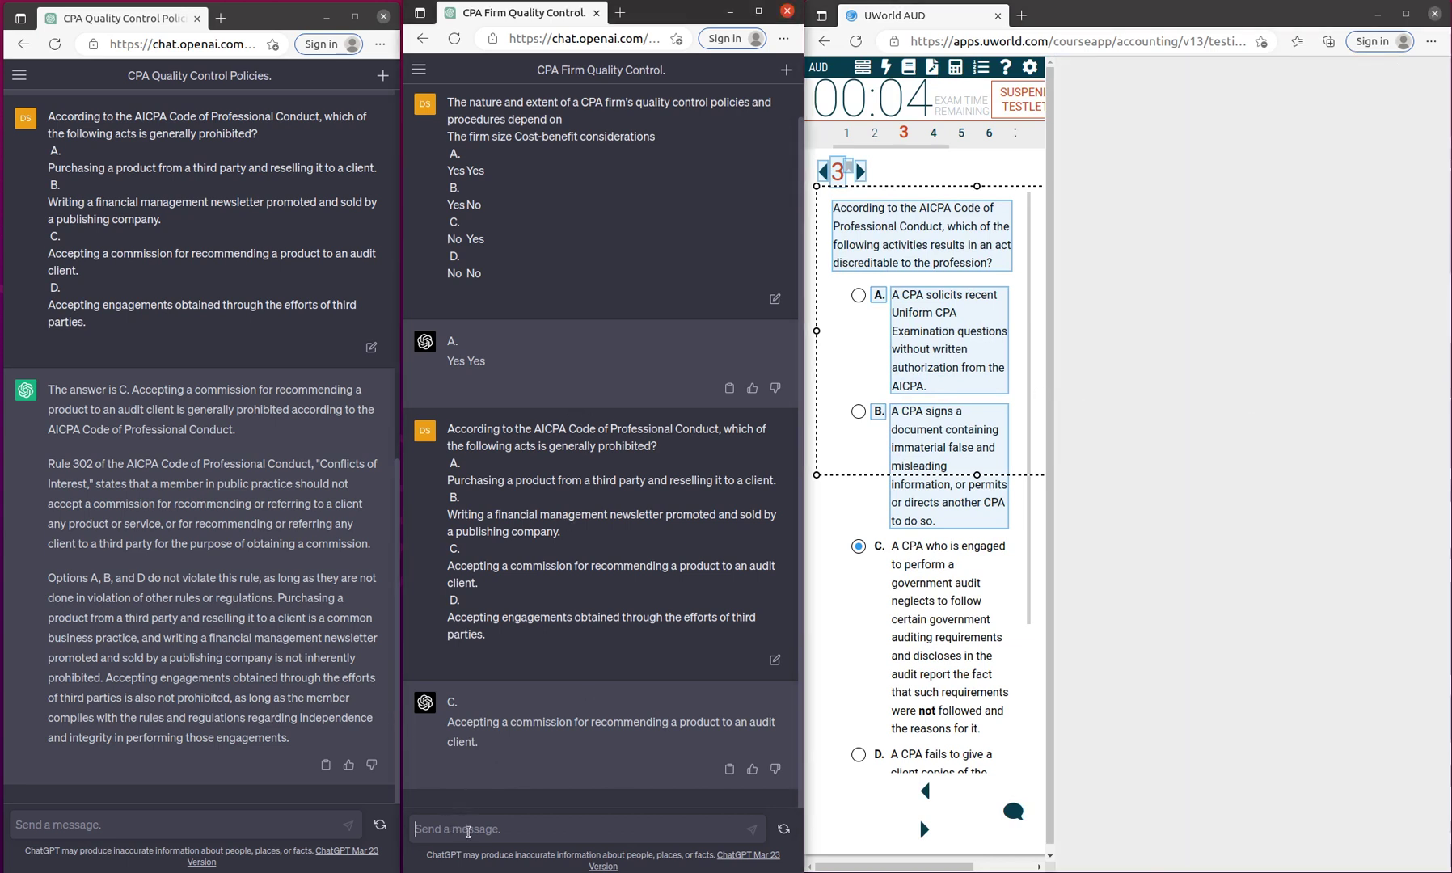
key(ctrl+v)
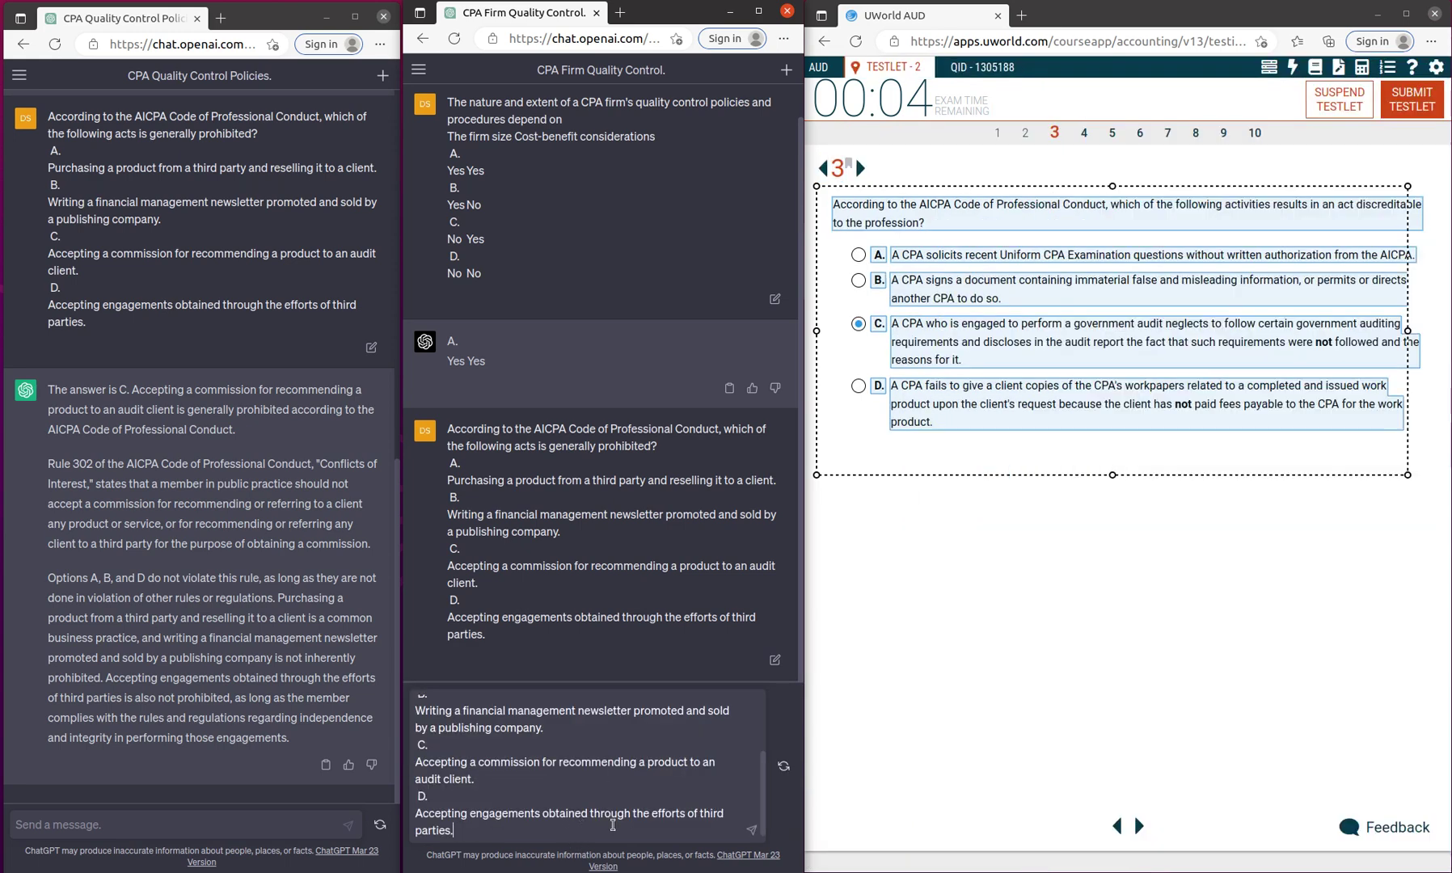
key(ctrl+a)
key(Return)
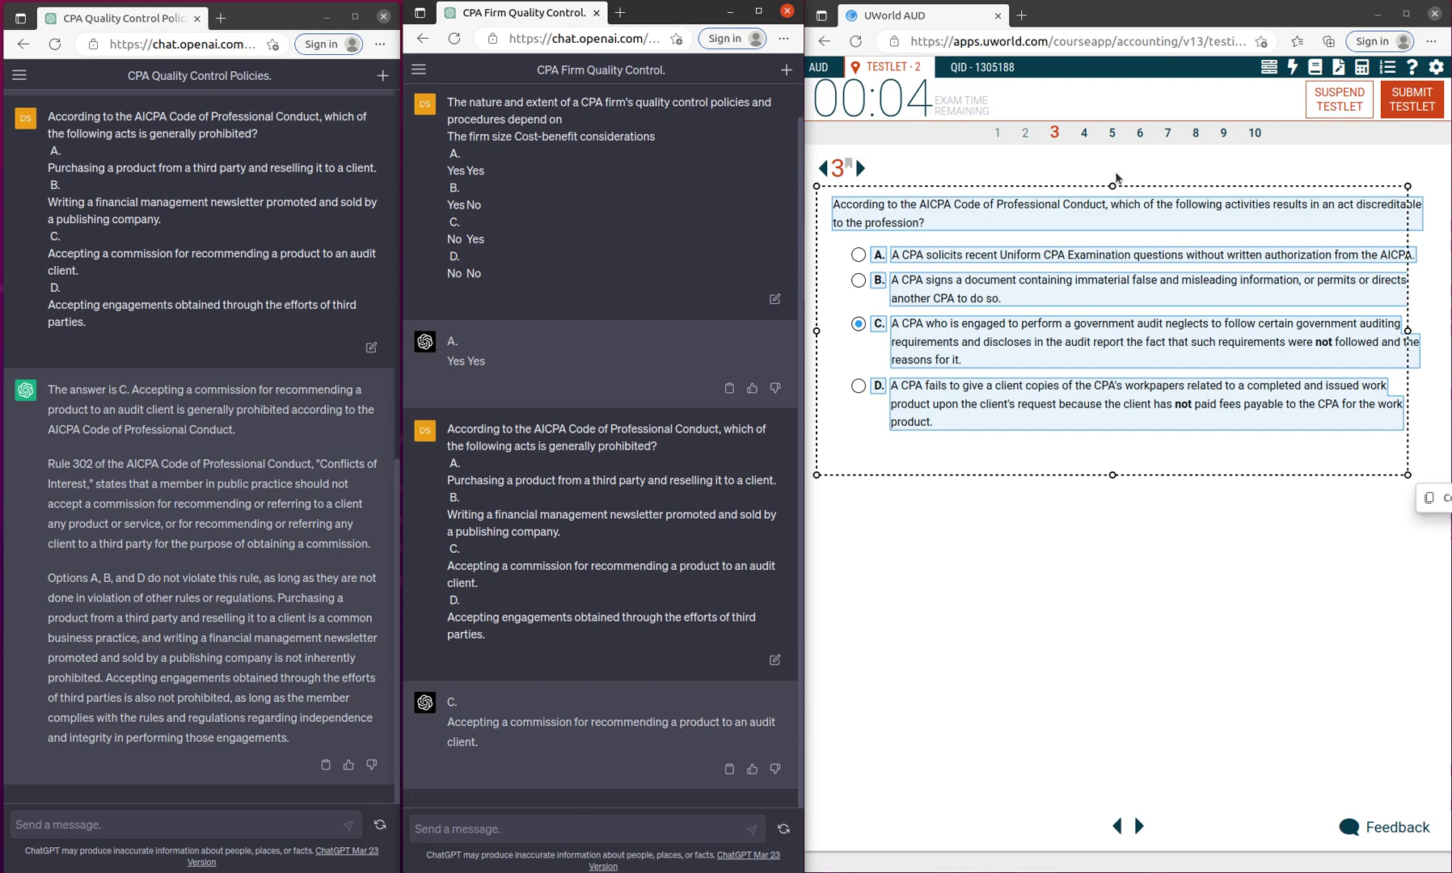
click(1431, 499)
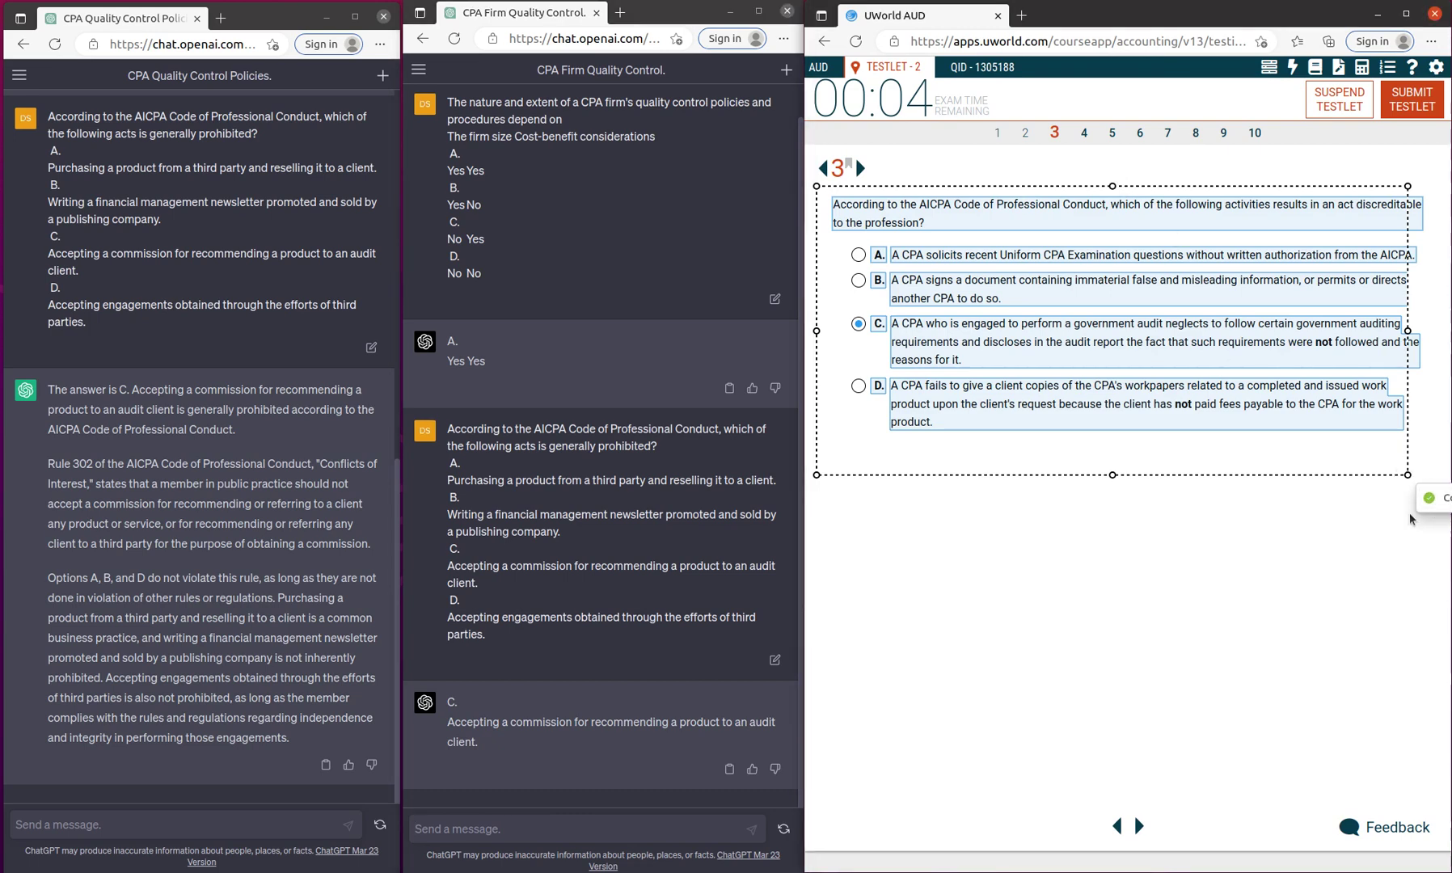
Ask GPT-4 and GPT-3.5 question 3, regenerate GPT-3.5's failed reply, and mark A.
click(597, 829)
key(ctrl+v)
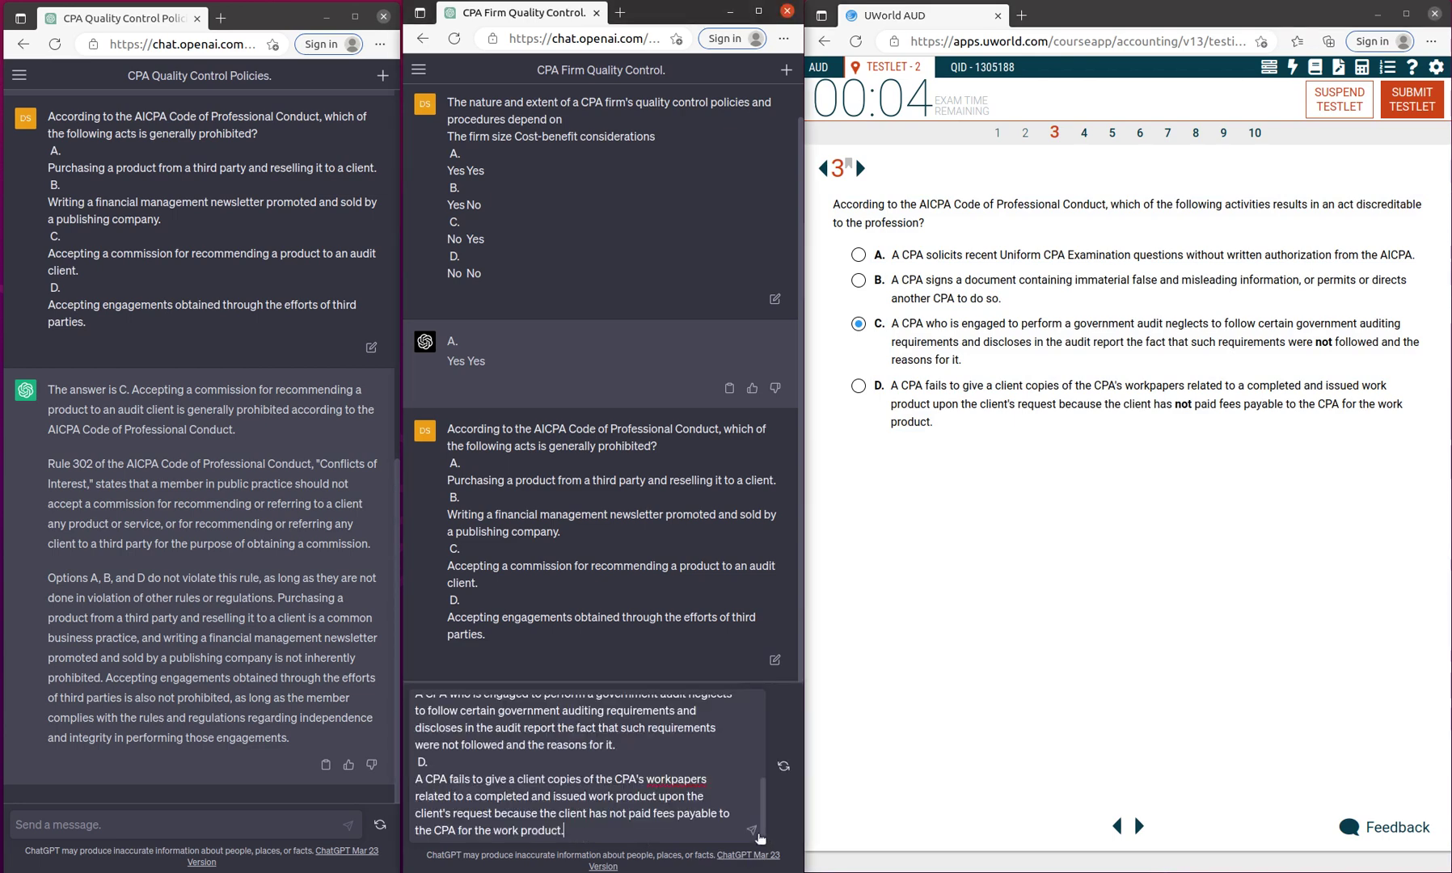
click(753, 831)
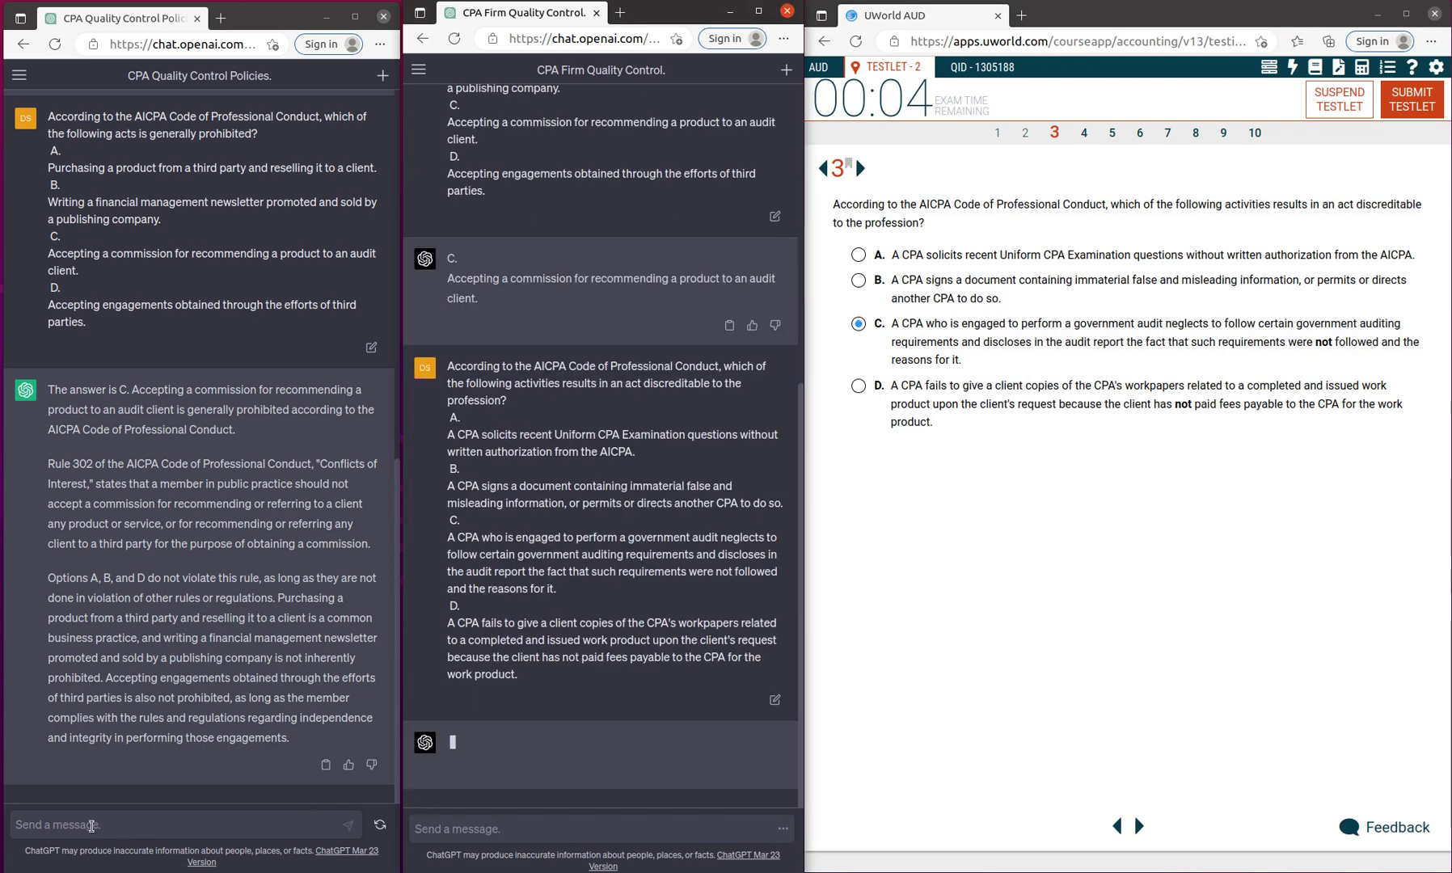
click(137, 825)
key(ctrl+v)
click(346, 830)
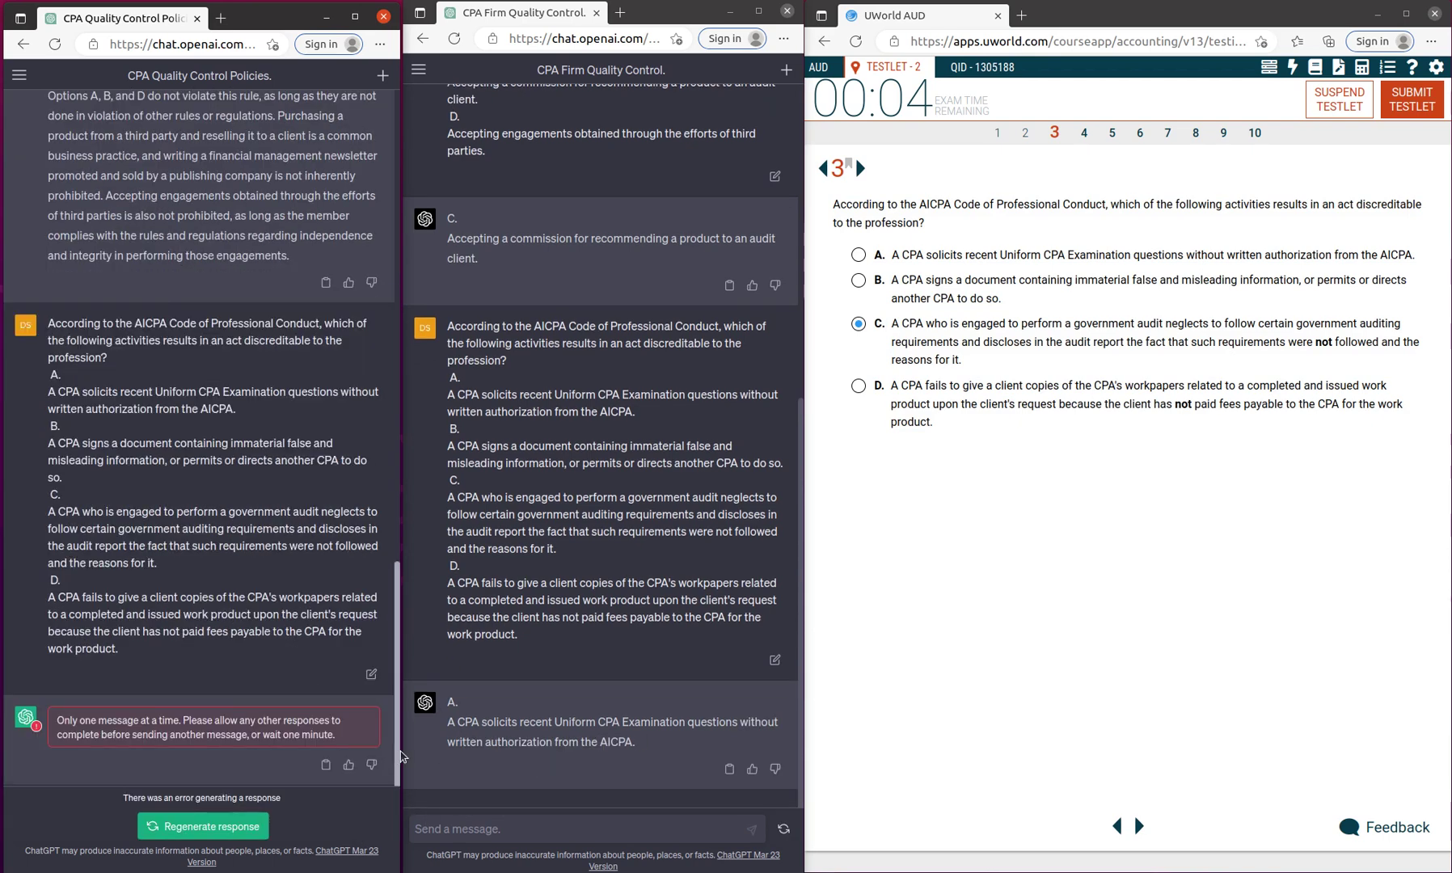
click(181, 825)
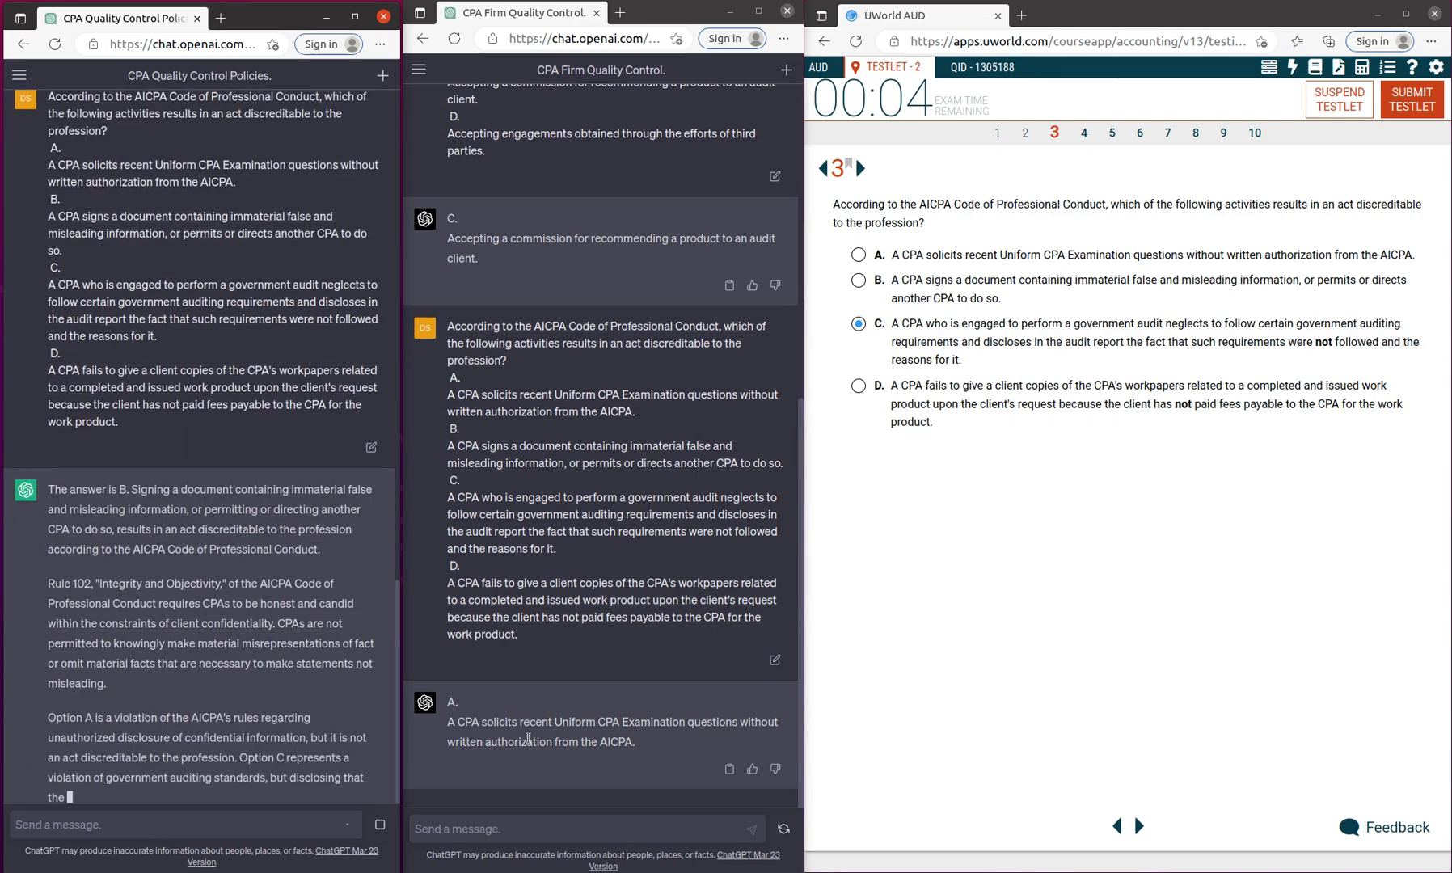
click(859, 255)
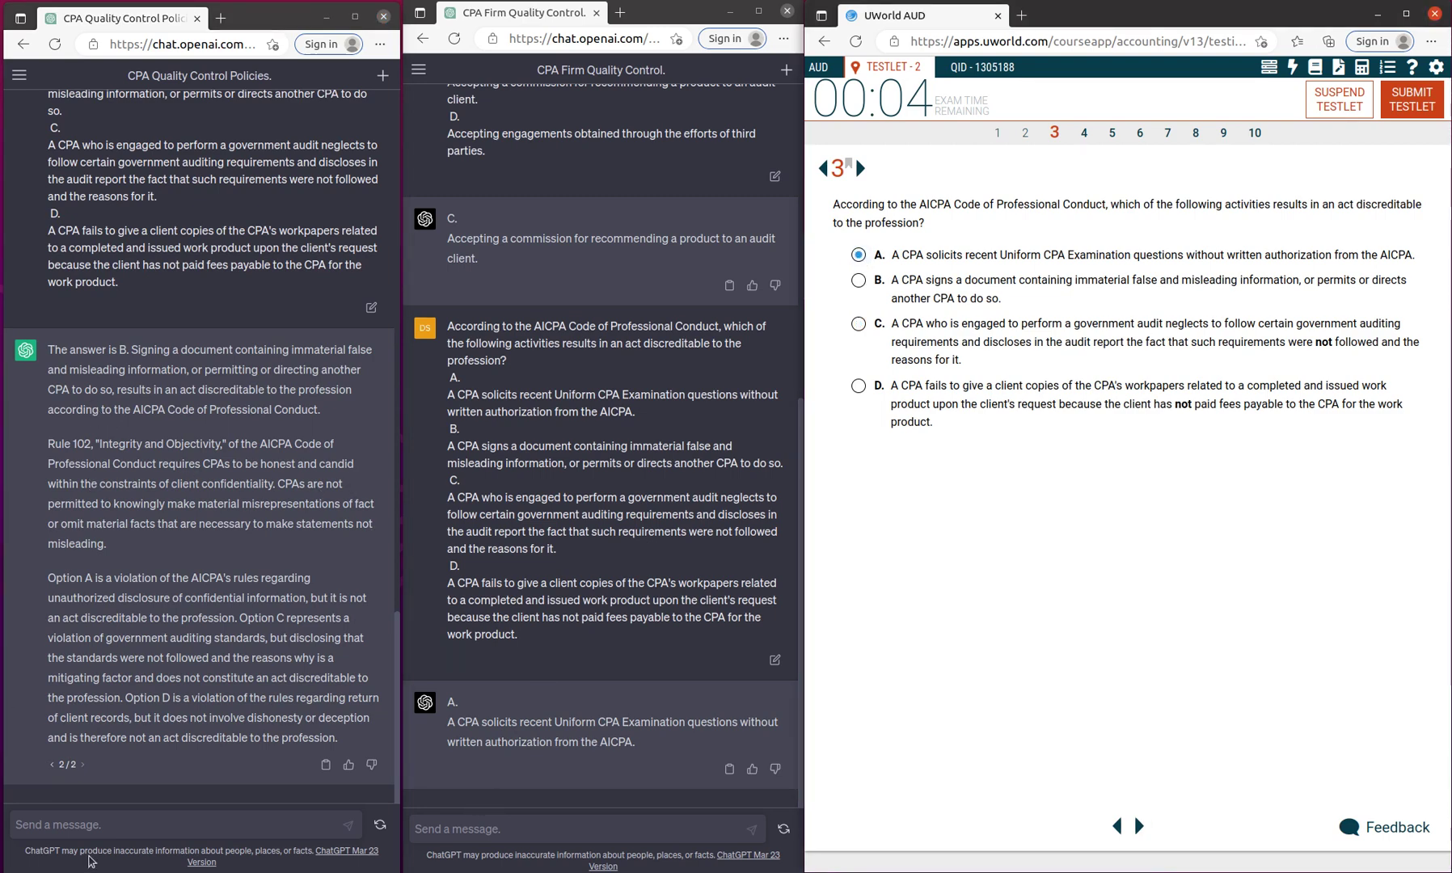
drag(49, 578, 193, 578)
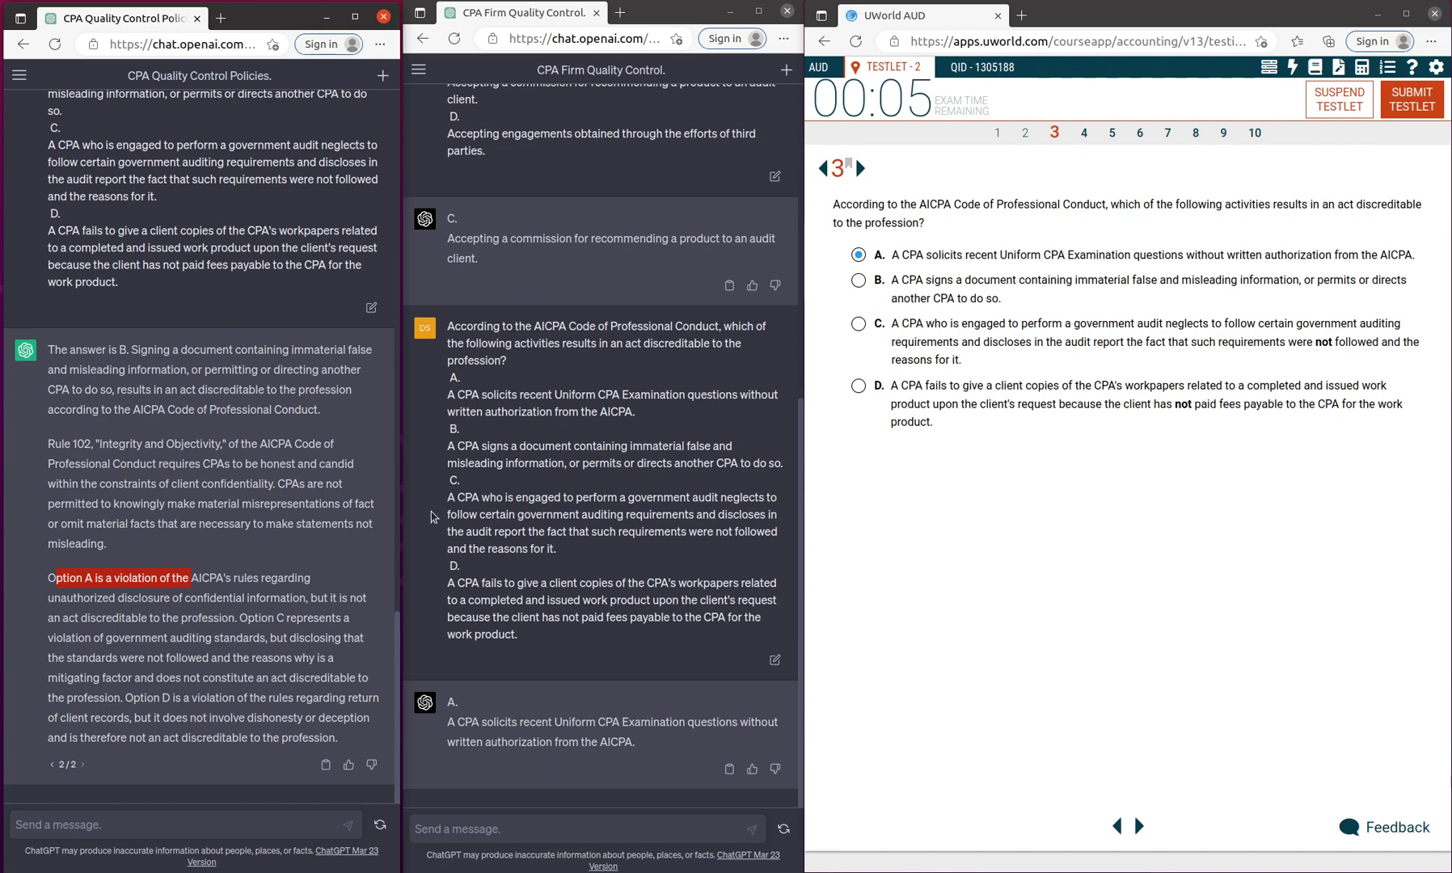
scroll(162, 502, up, 3)
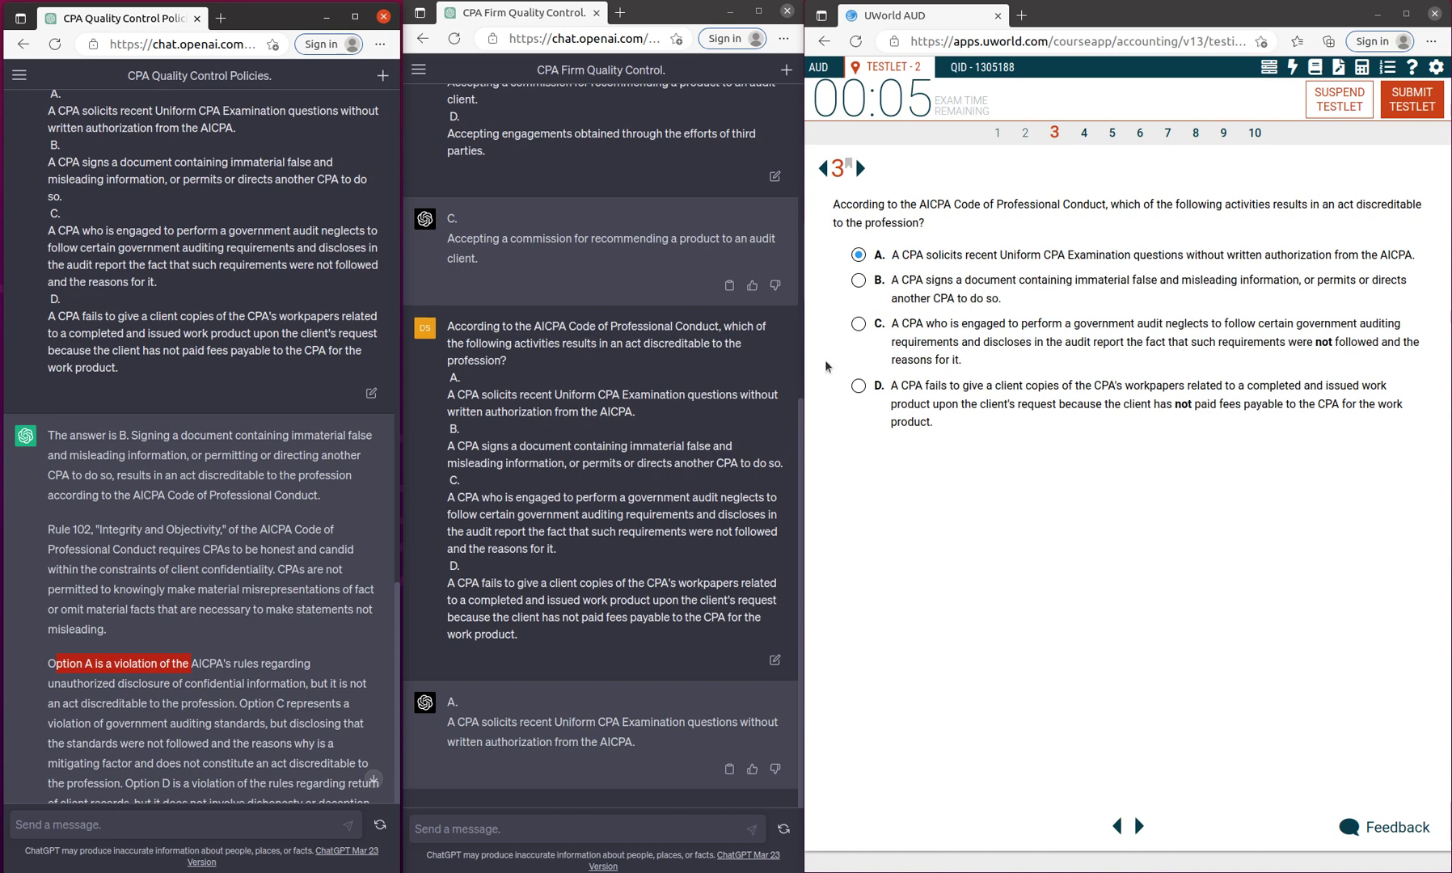
scroll(217, 617, down, 2)
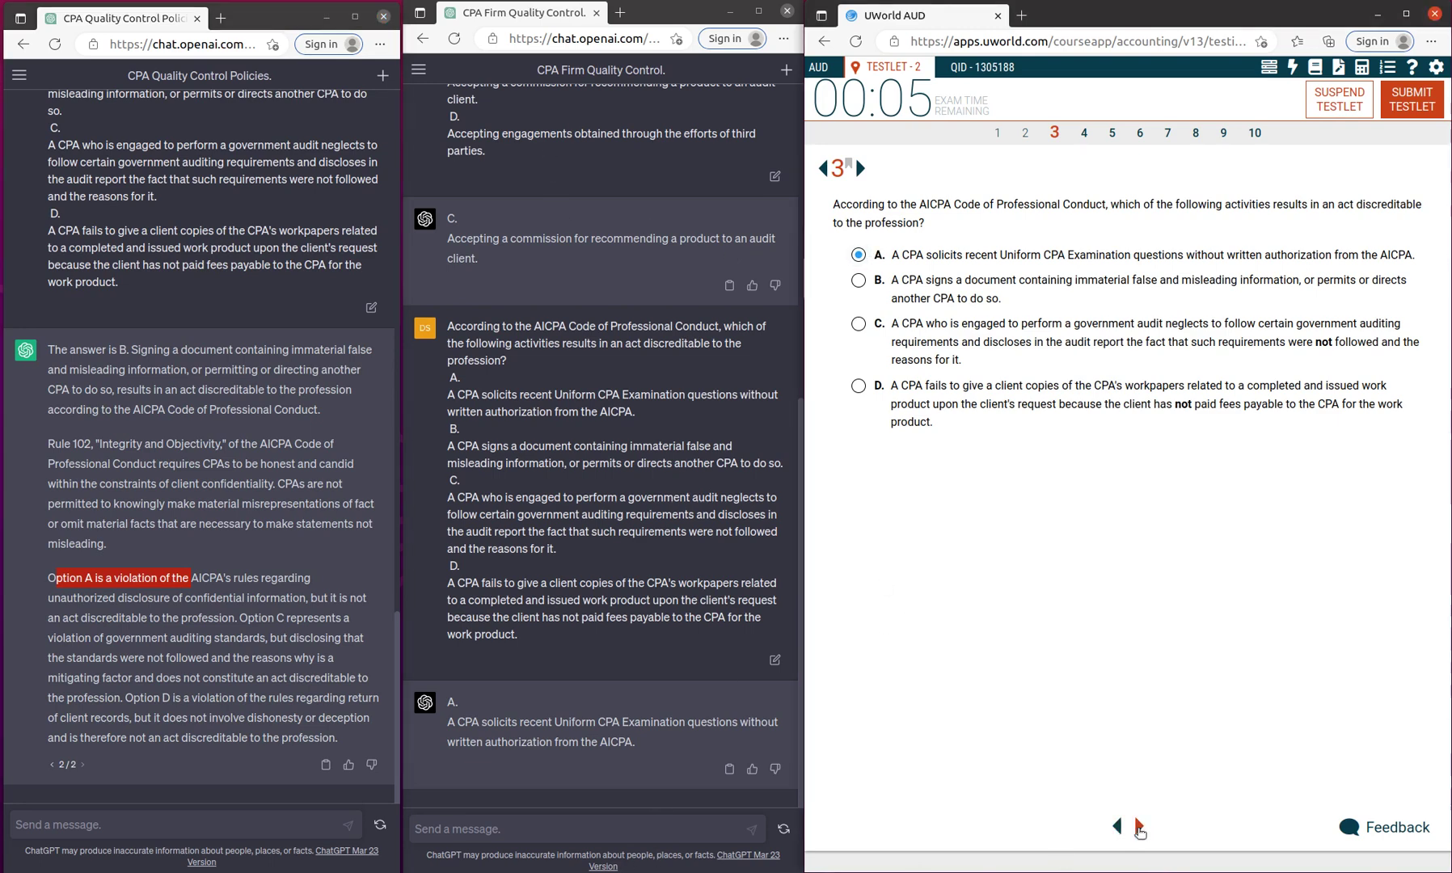
Go to question 4 and copy a capture of the sampling question with options A–D.
click(1140, 826)
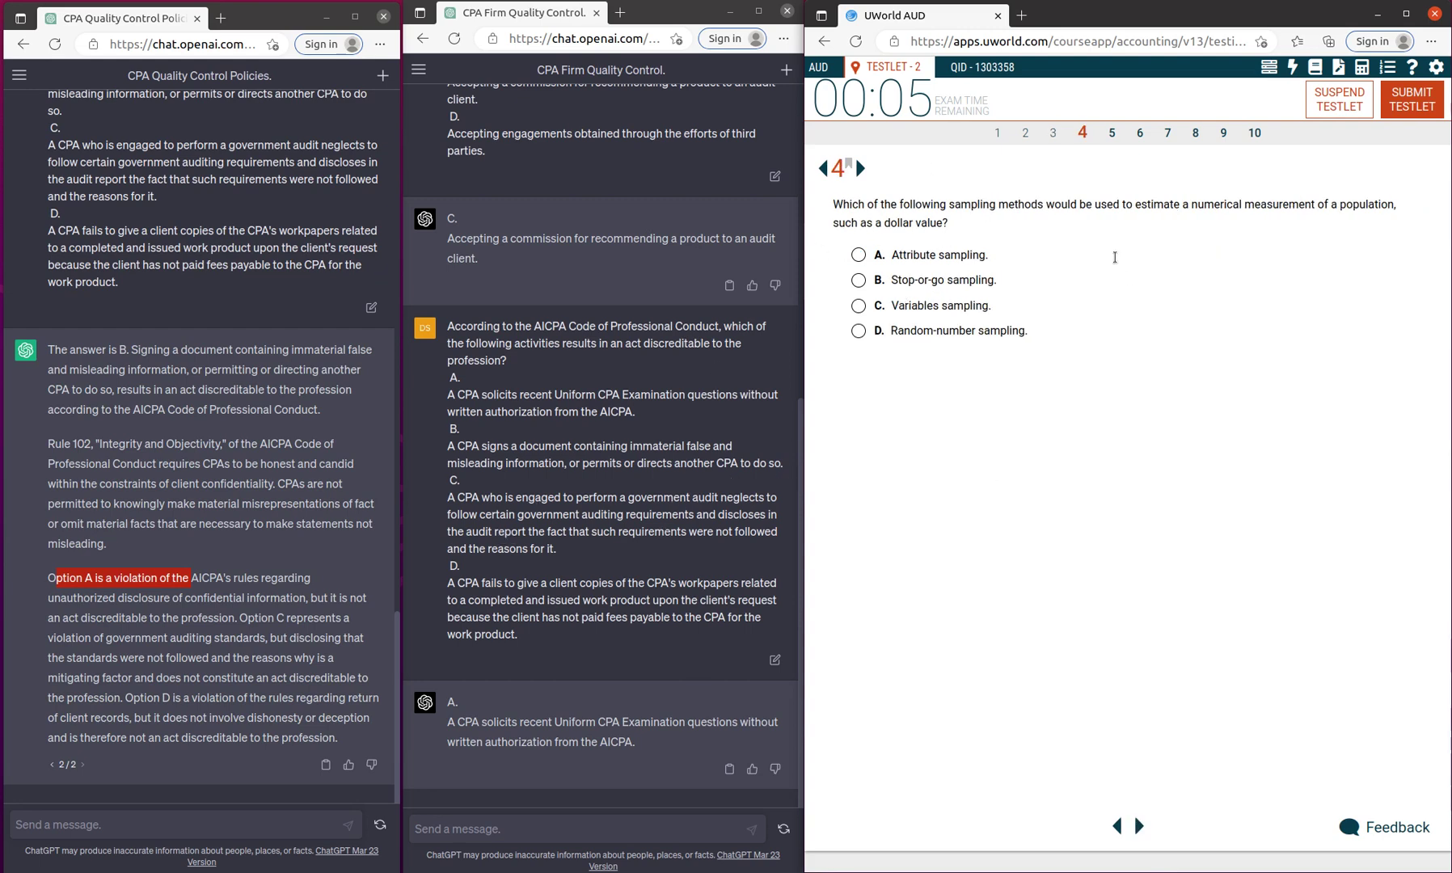
key(ctrl+shift+s)
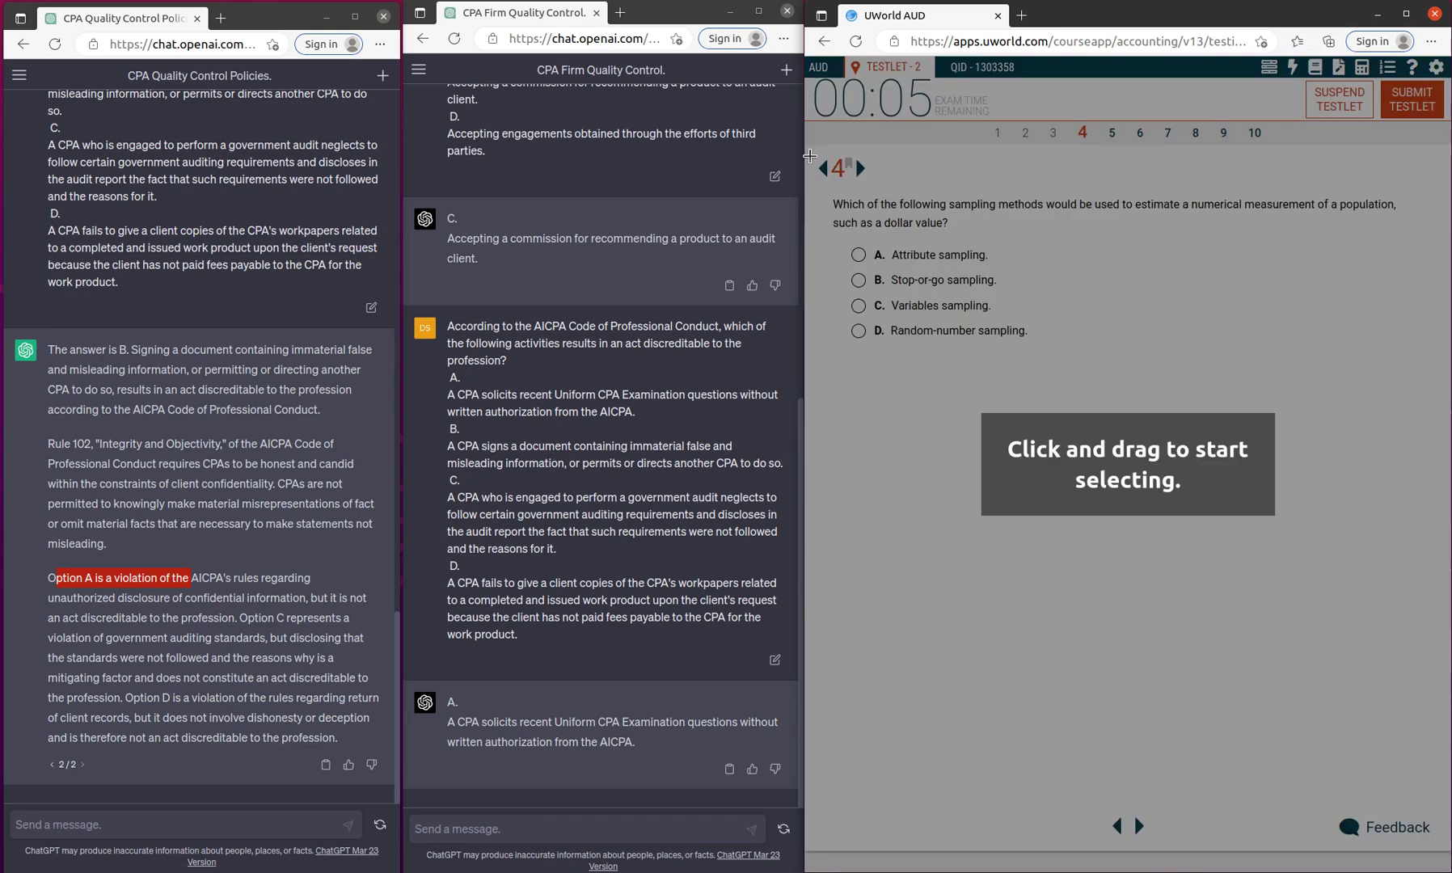
drag(822, 187, 1162, 321)
drag(1356, 369, 1428, 383)
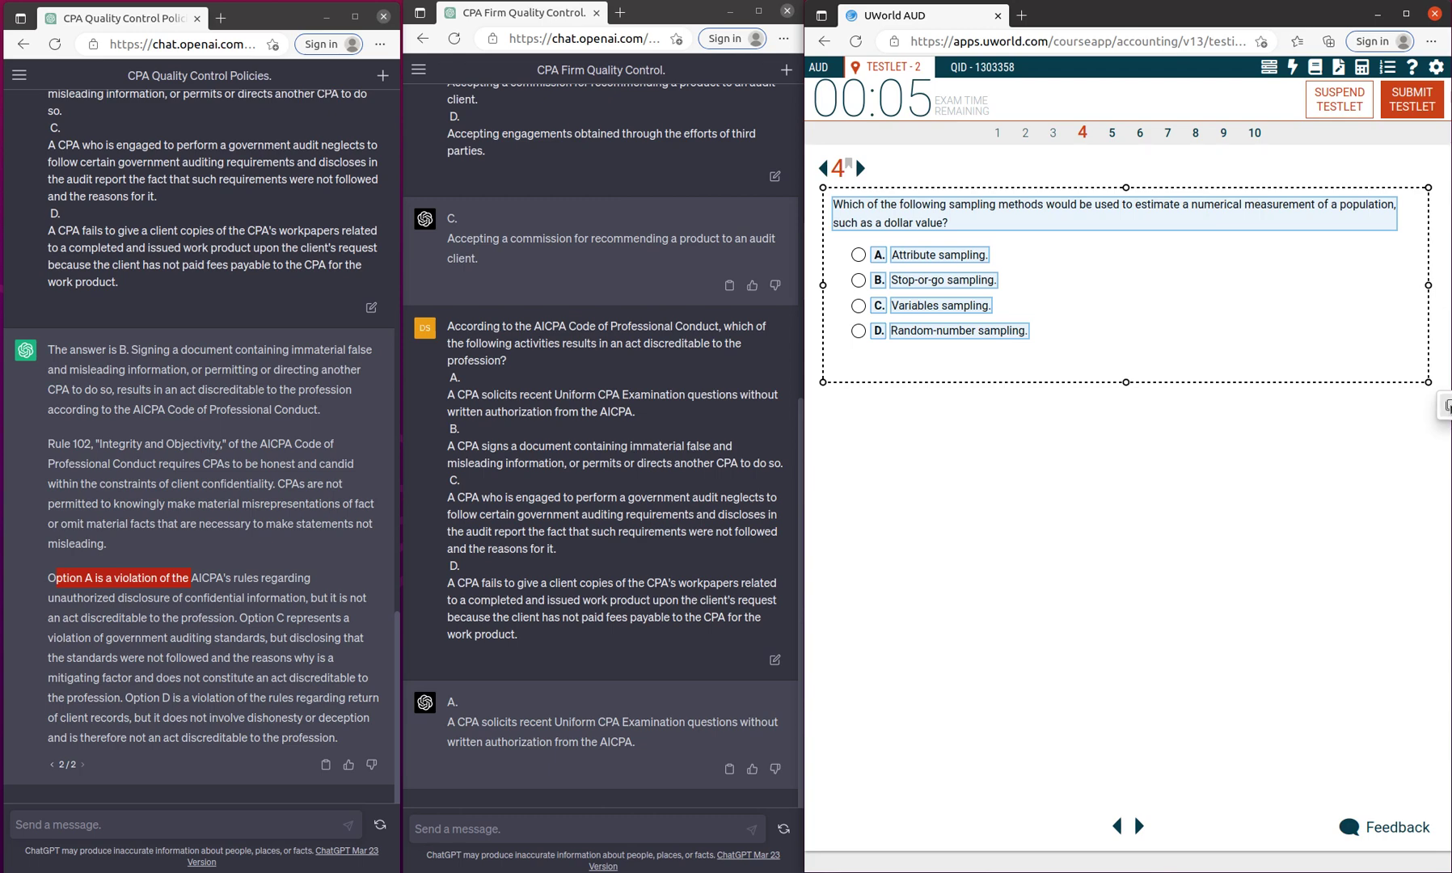
click(1446, 408)
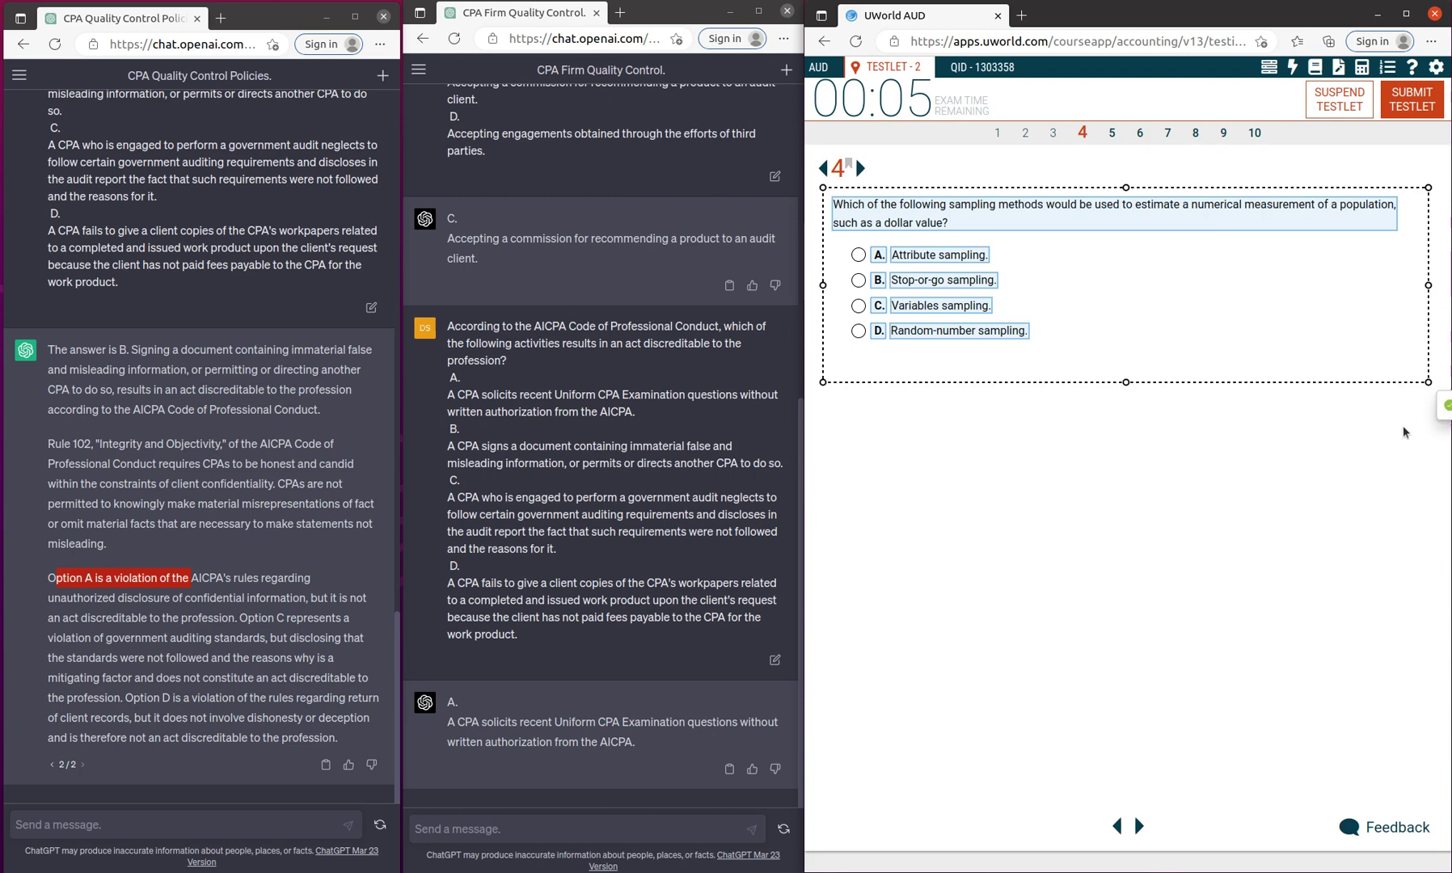
Ask both chats question 4, then choose C, Variables sampling.
click(531, 828)
key(ctrl+v)
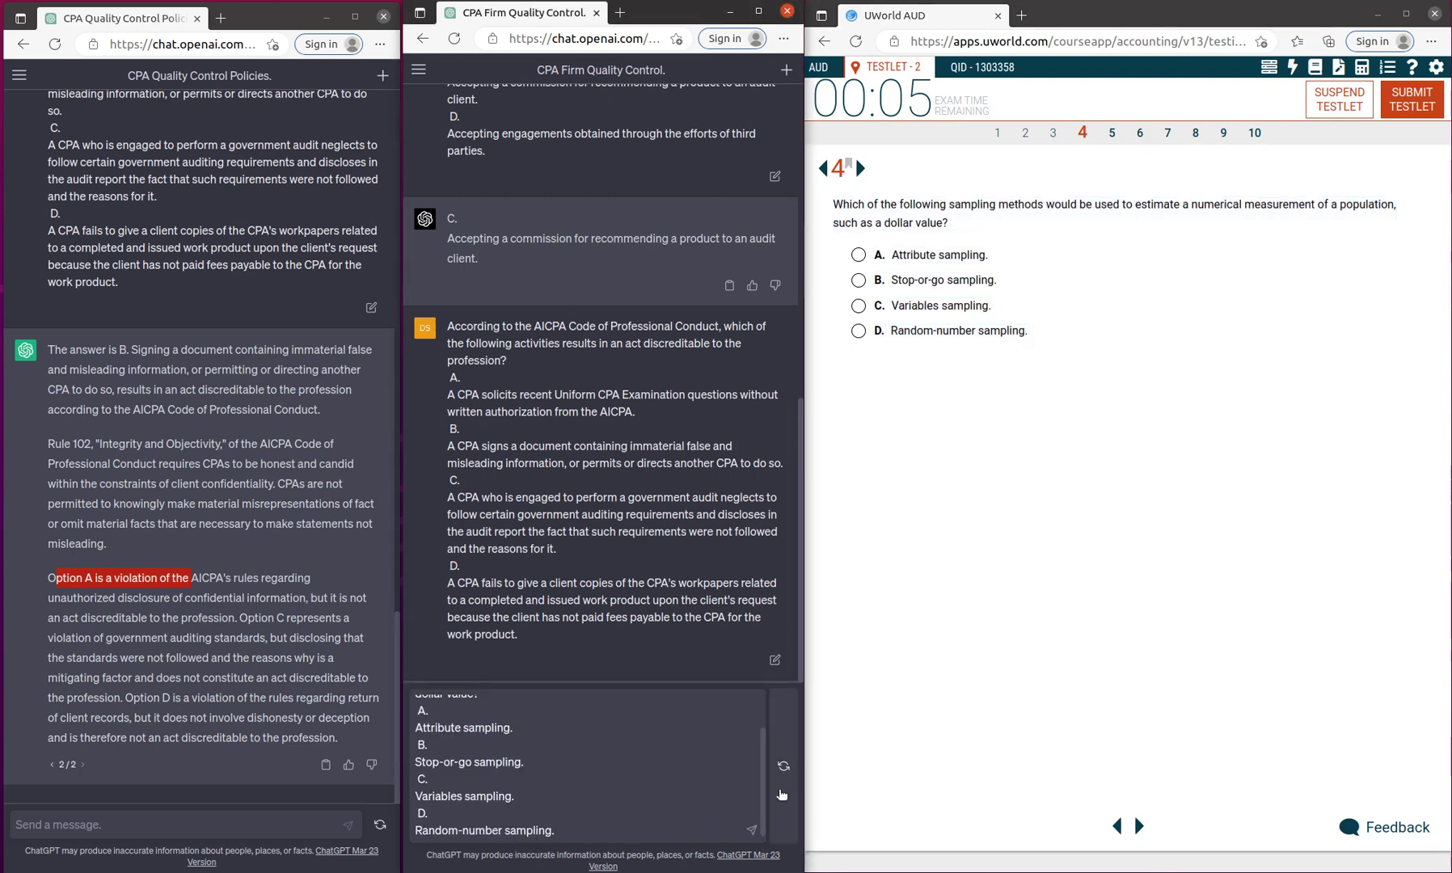
click(751, 830)
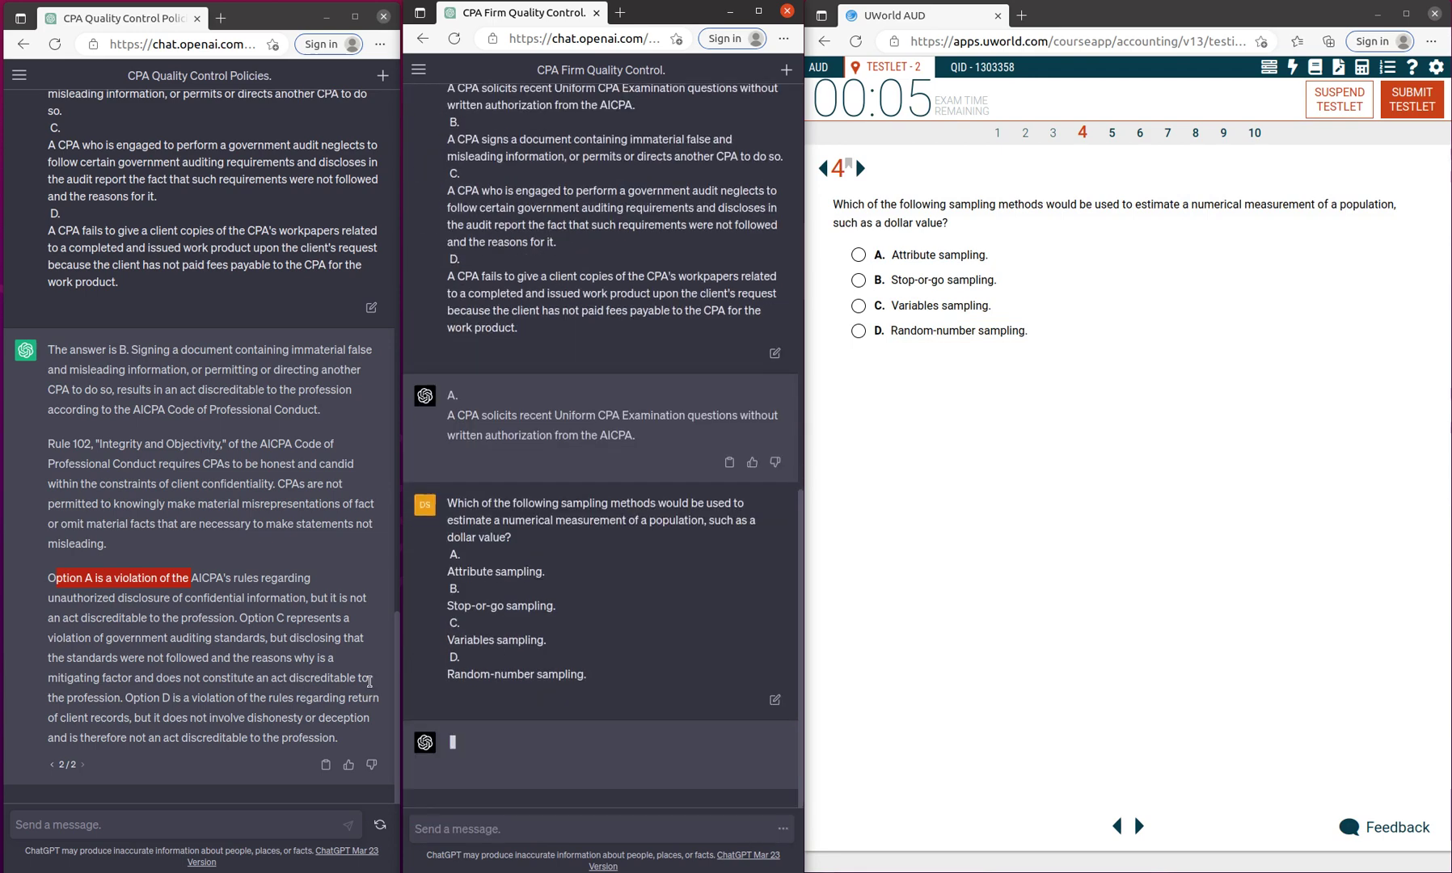
click(181, 825)
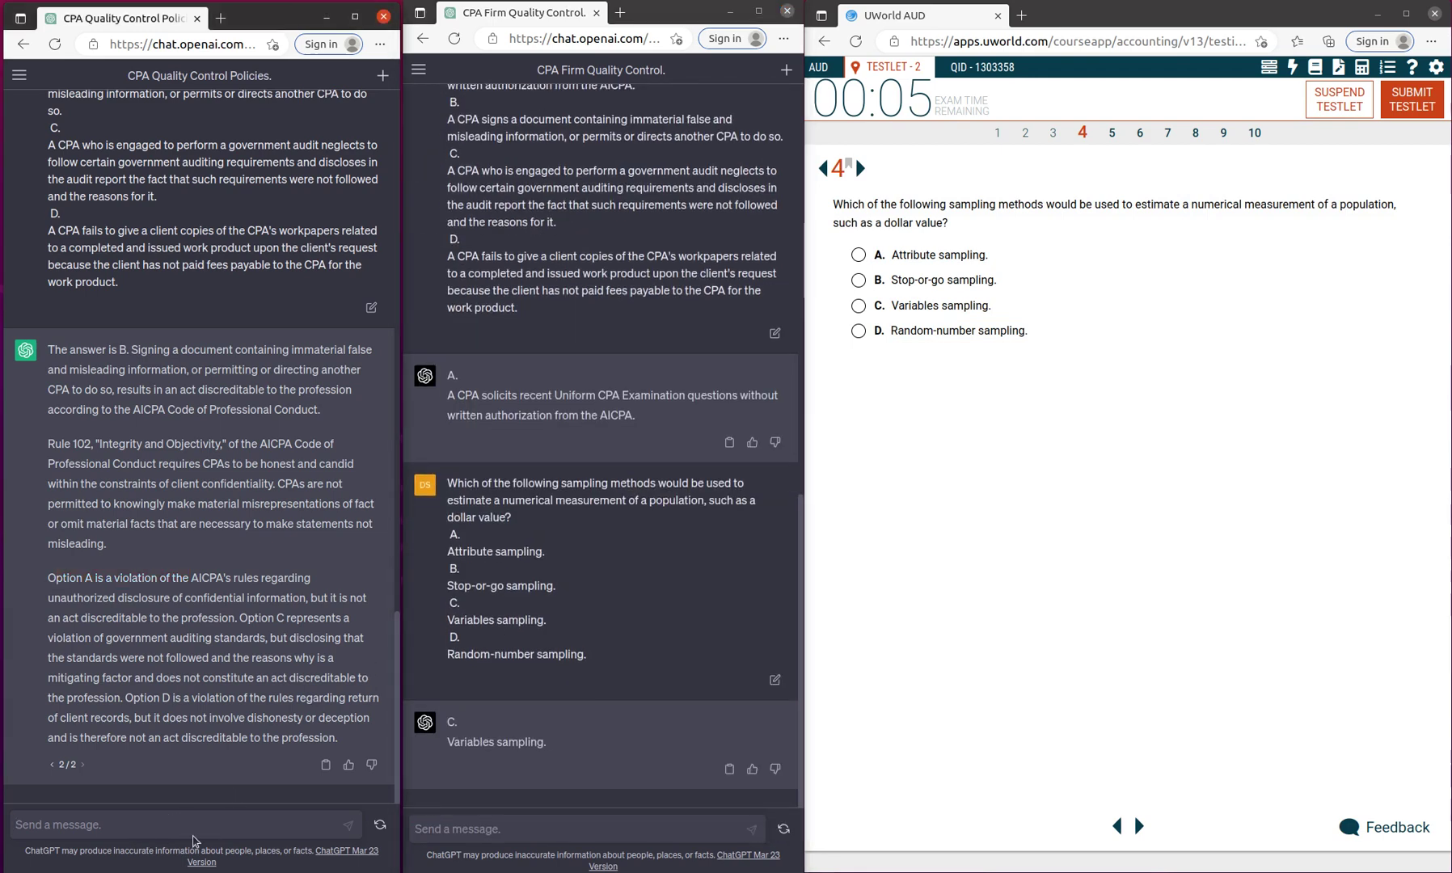
key(ctrl+v)
click(348, 829)
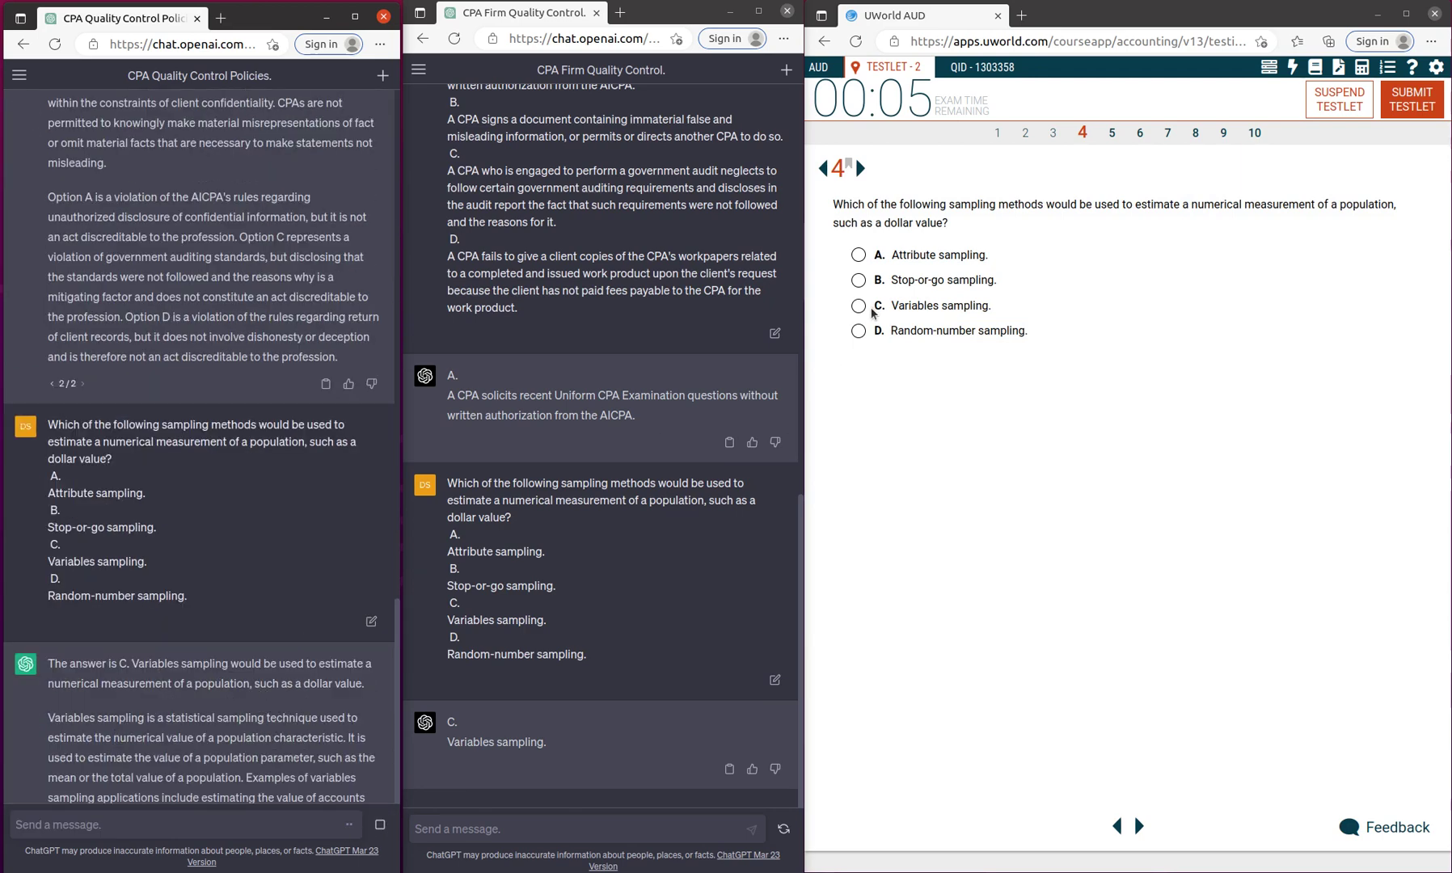
click(858, 304)
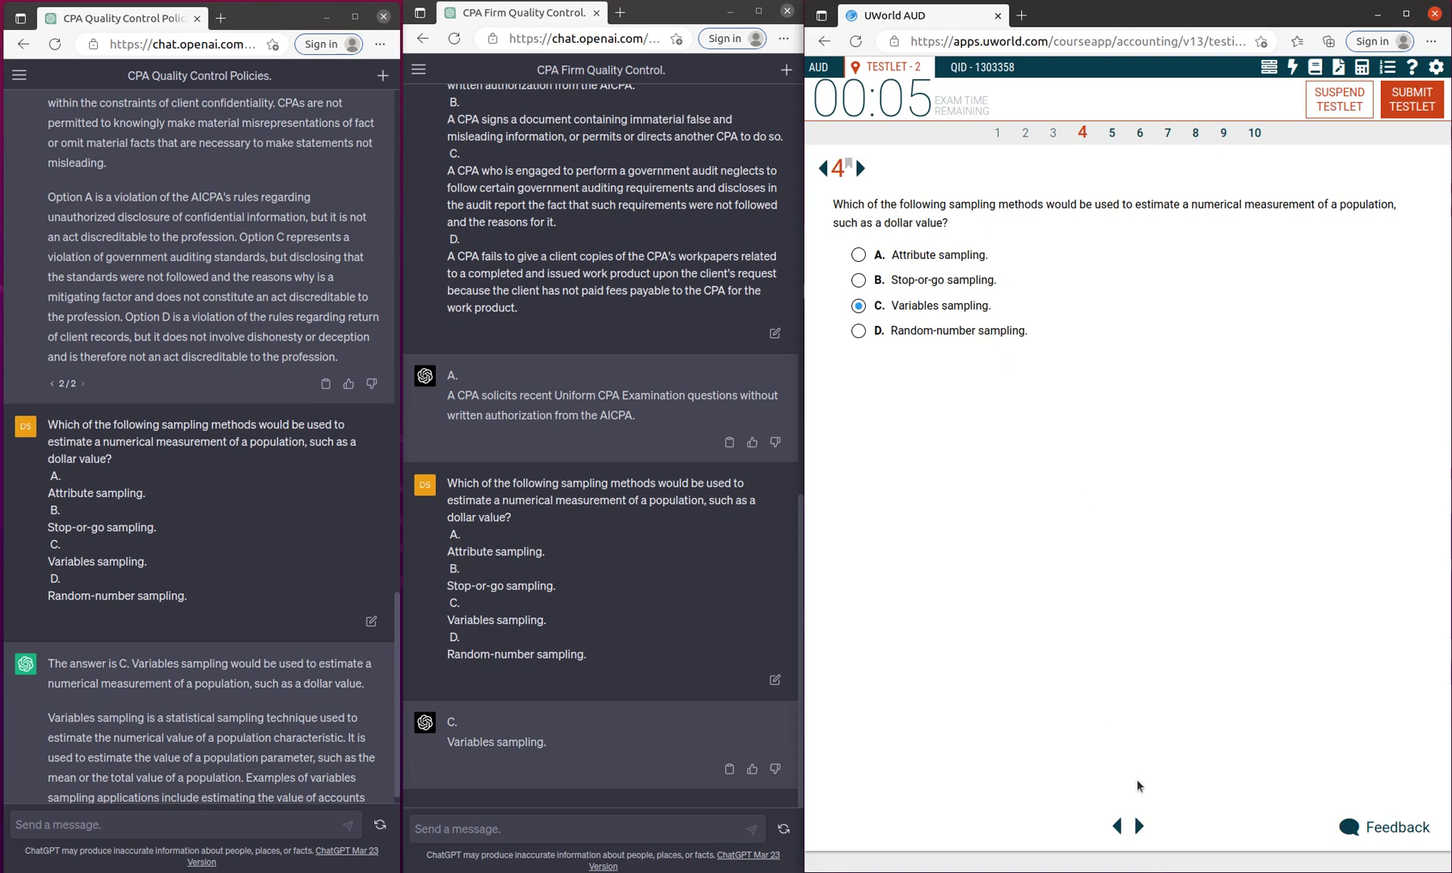
Go to question 5 and copy a capture of the auditor governance question with its options.
click(1140, 826)
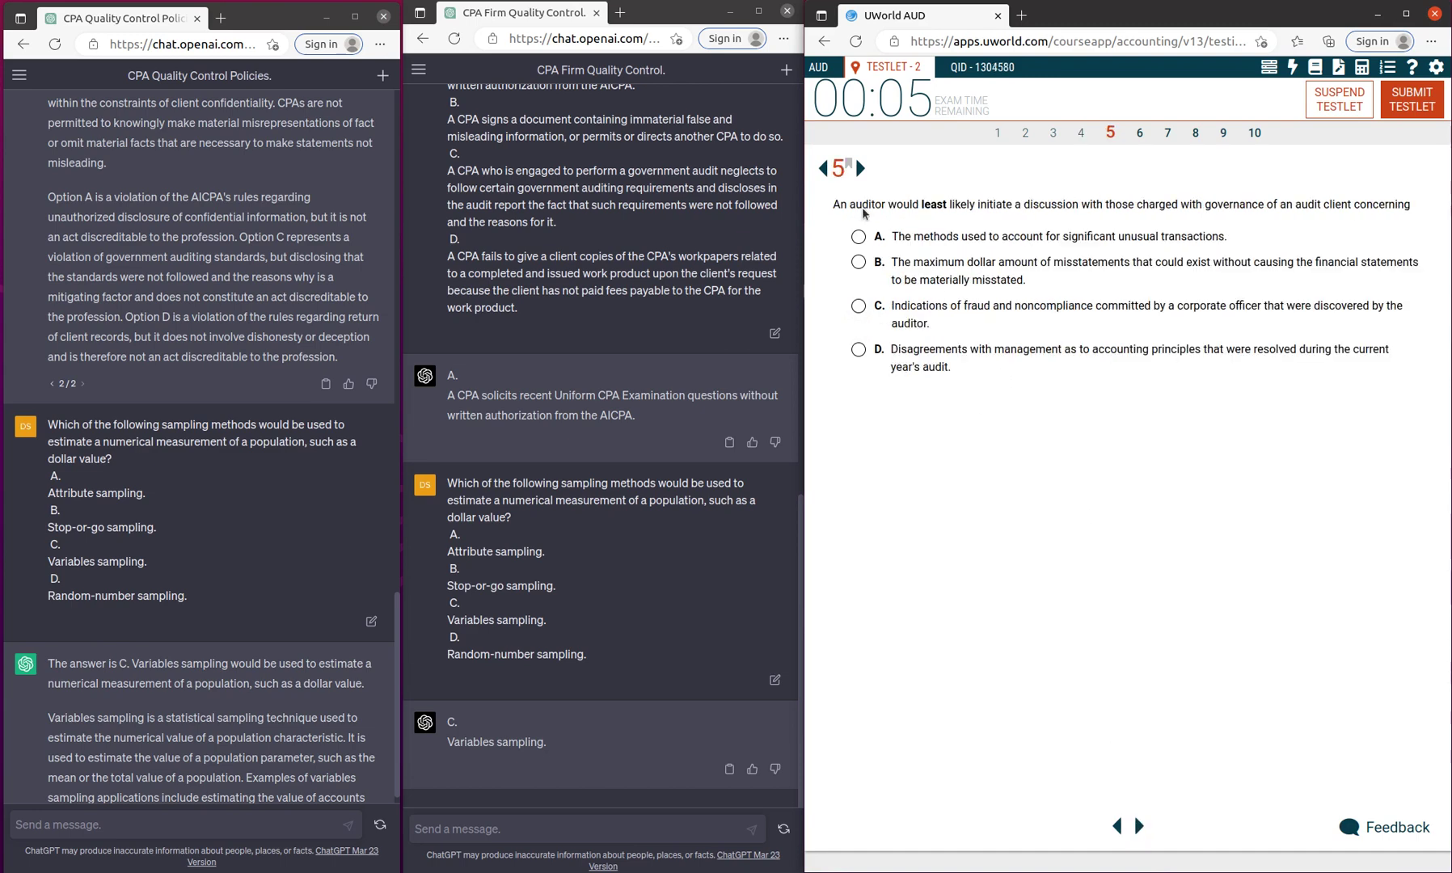
key(shift+Print)
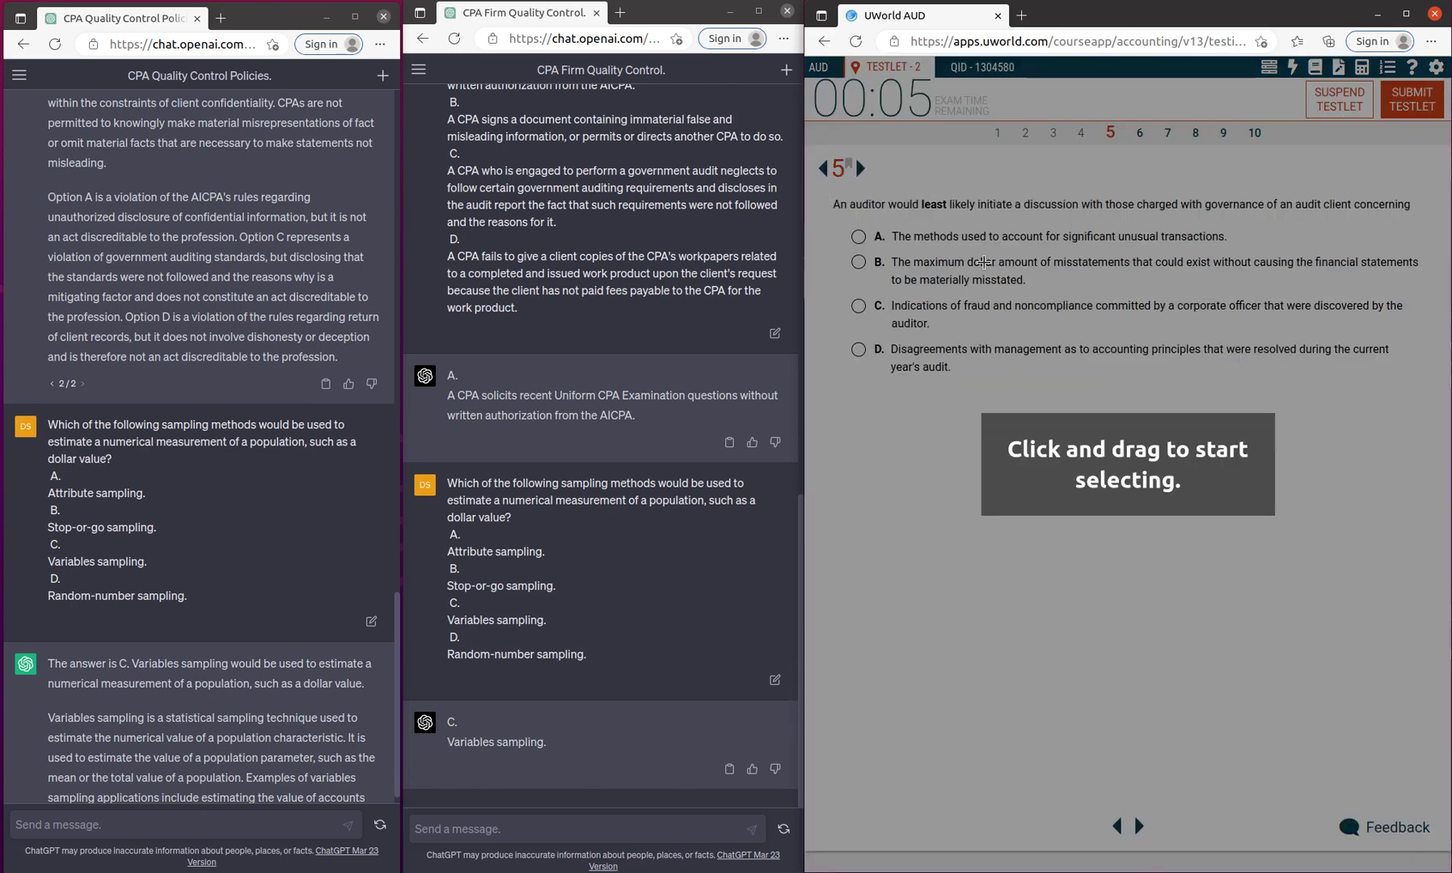
mouse_move(831, 190)
mouse_down()
mouse_move(1007, 270)
mouse_move(1435, 411)
mouse_up()
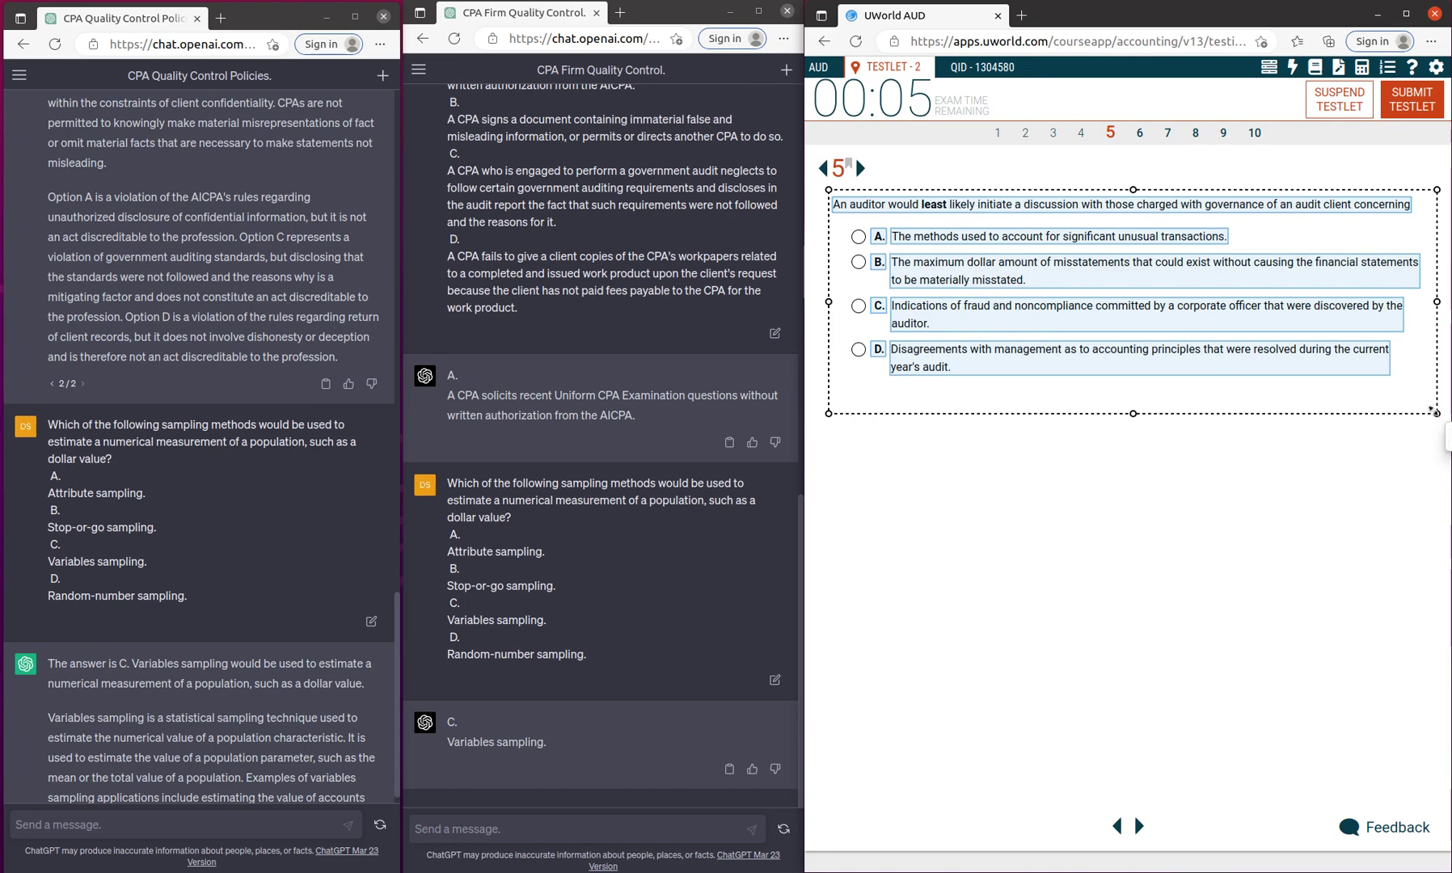
drag(1436, 412, 1418, 420)
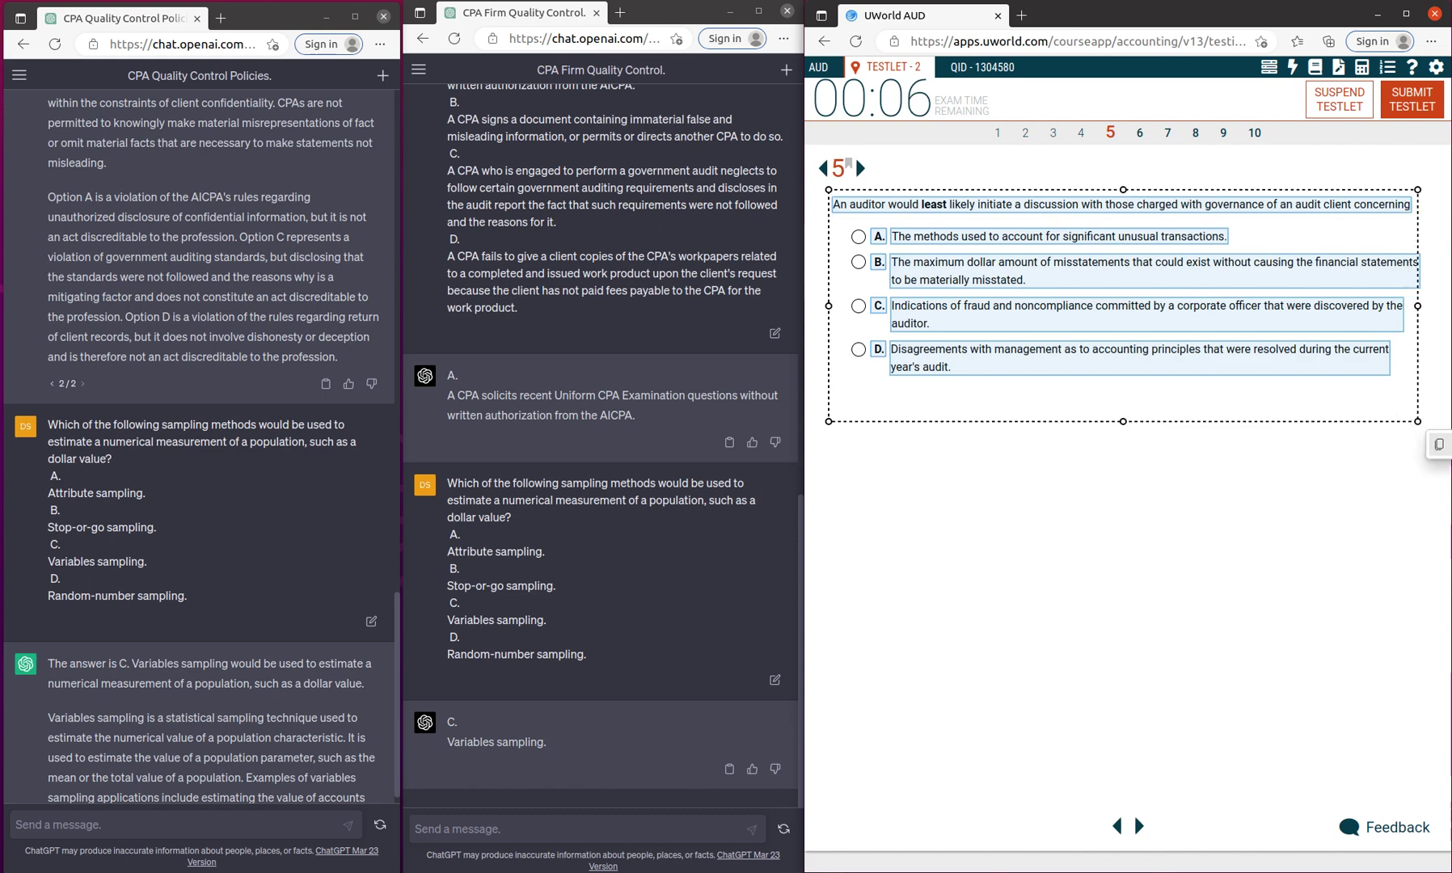
click(1438, 444)
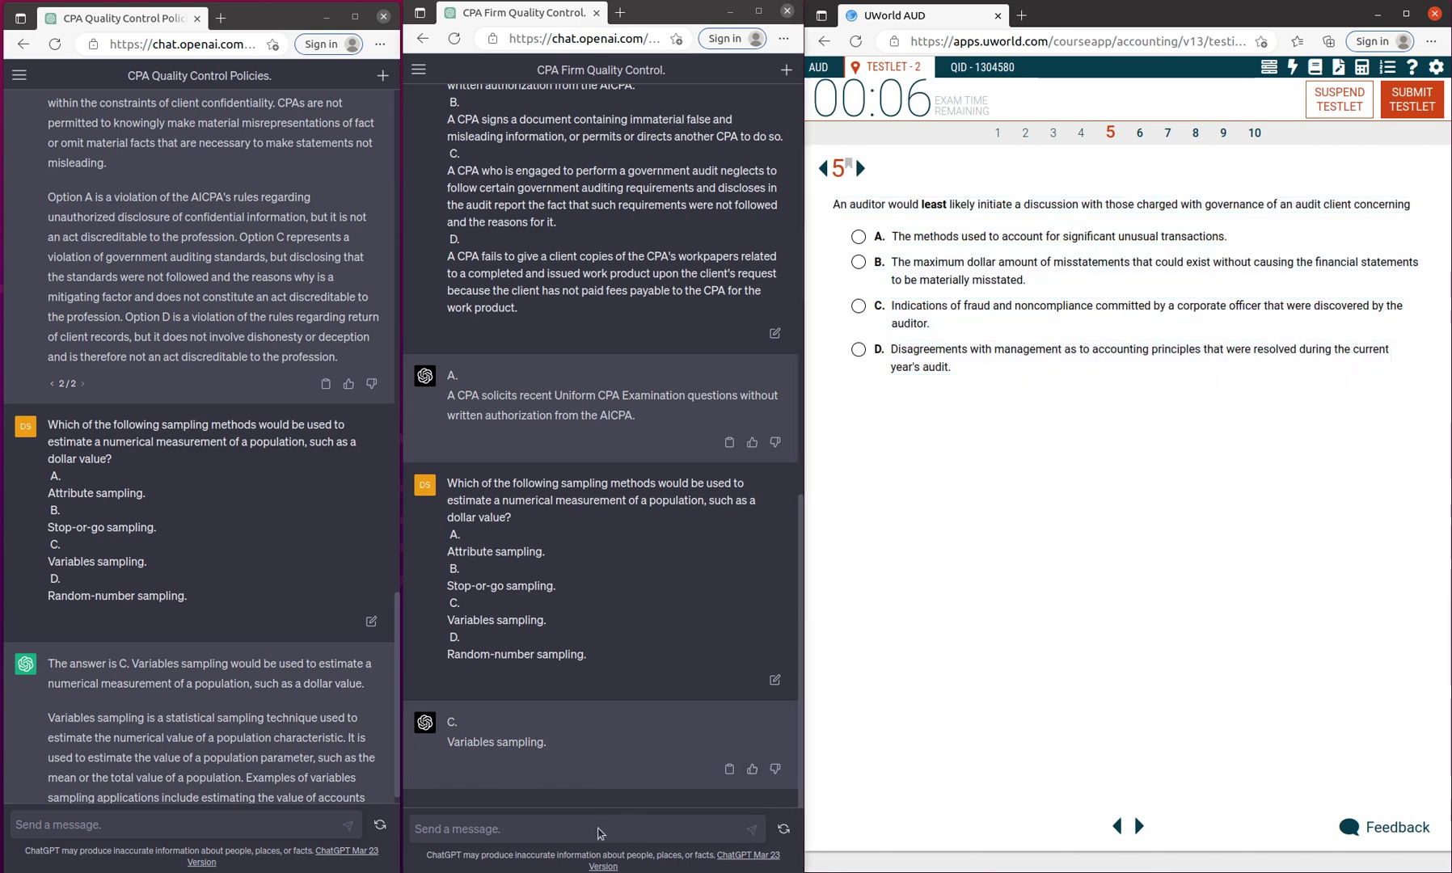
Ask the chats question 5, regenerate the failed reply, mark B, and go to question 6.
click(567, 831)
key(ctrl+v)
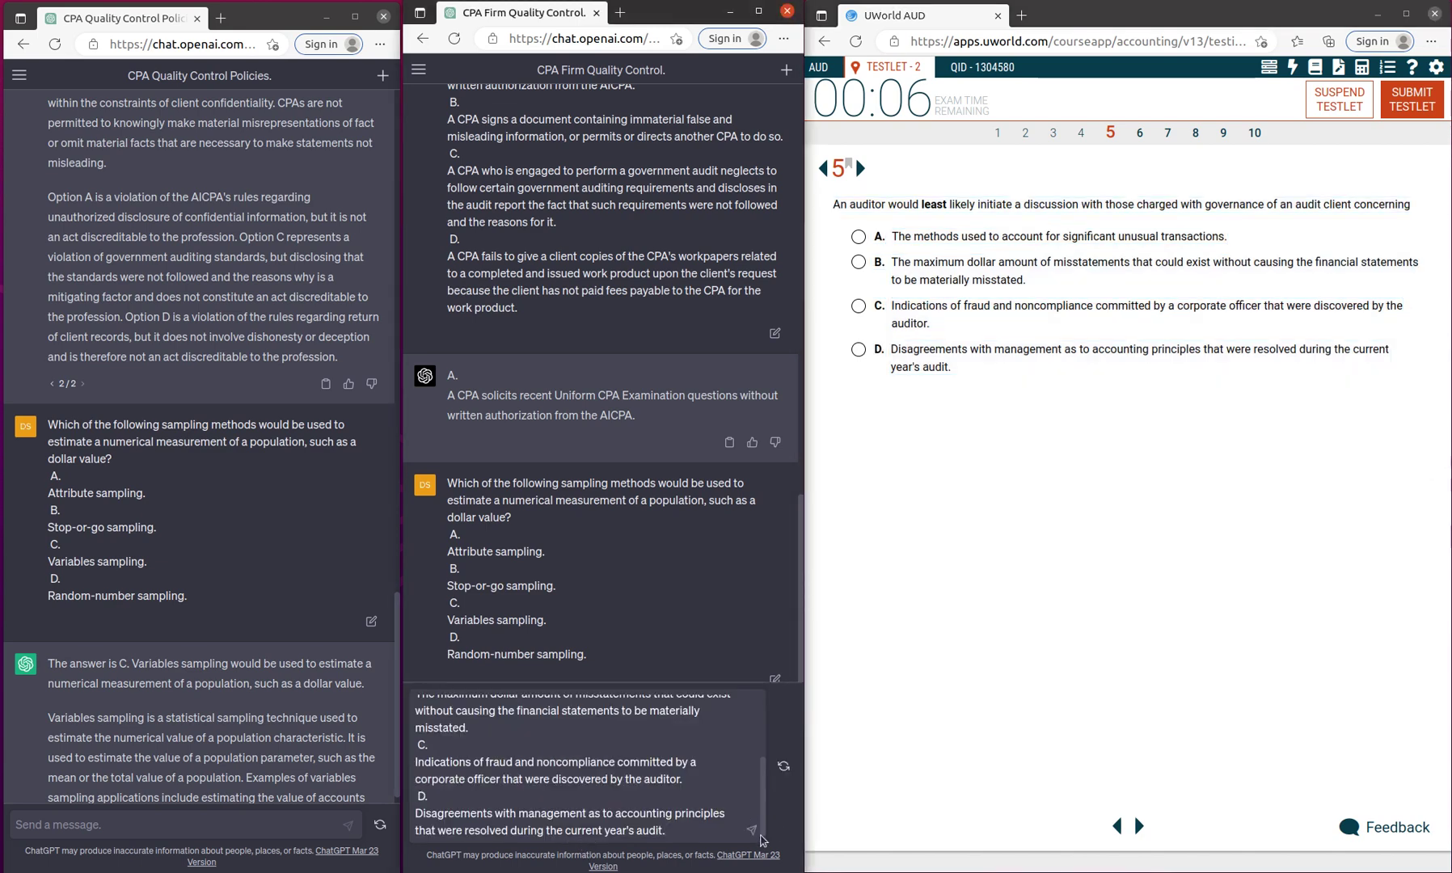
key(Return)
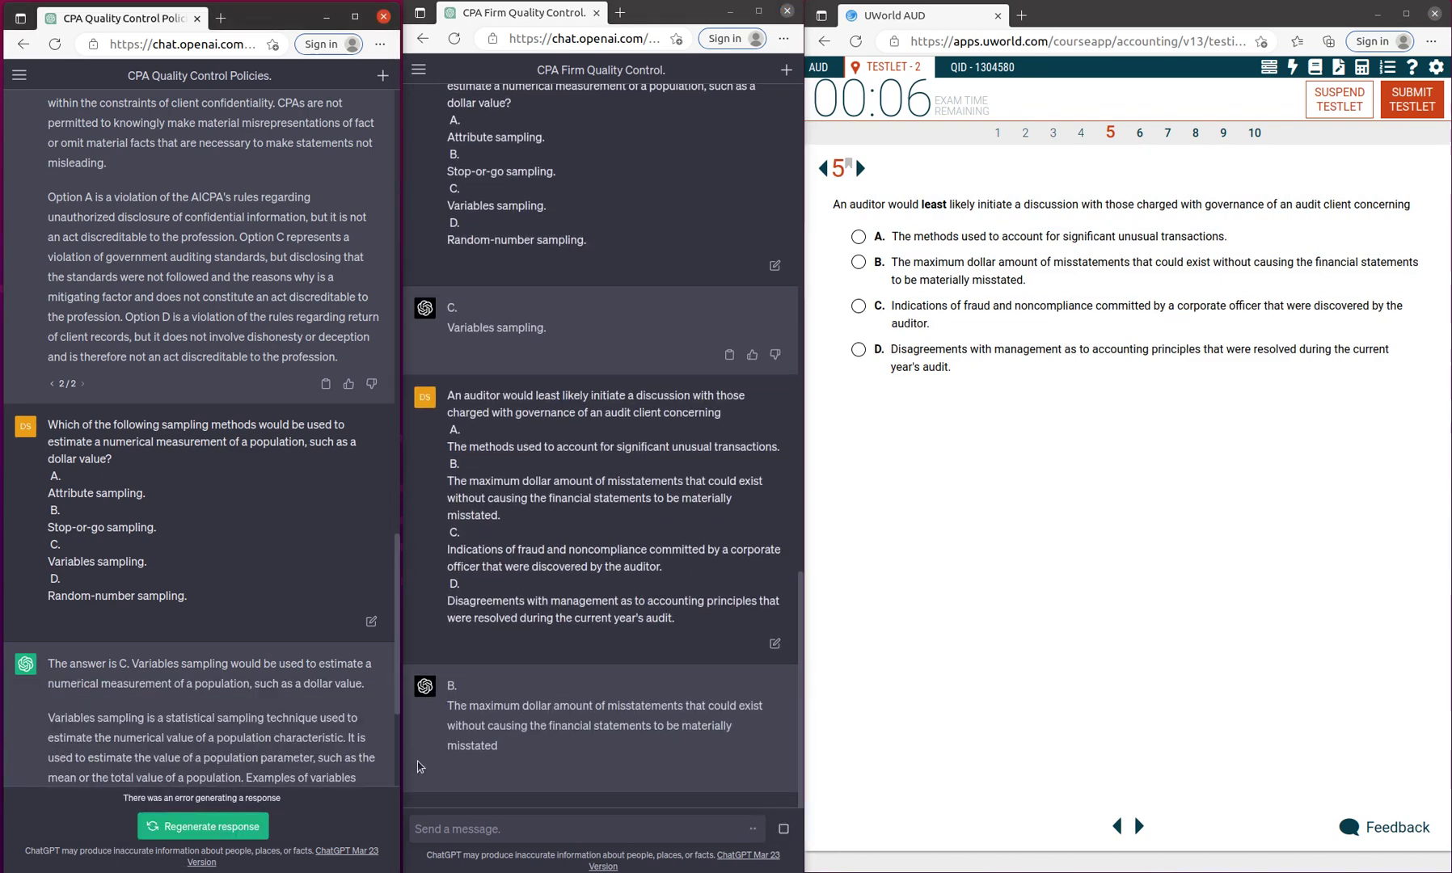
click(212, 824)
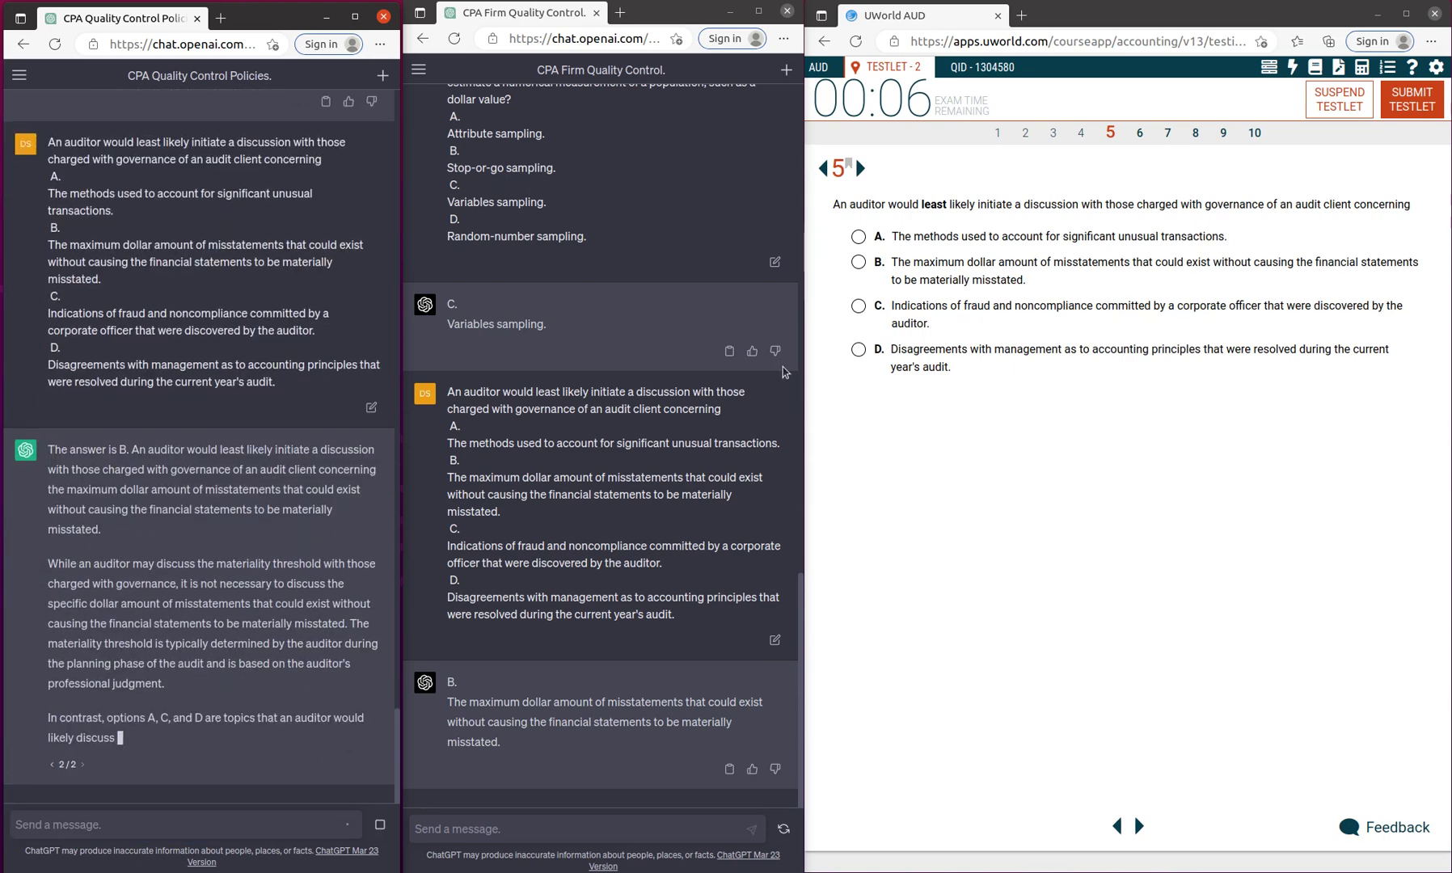
click(858, 262)
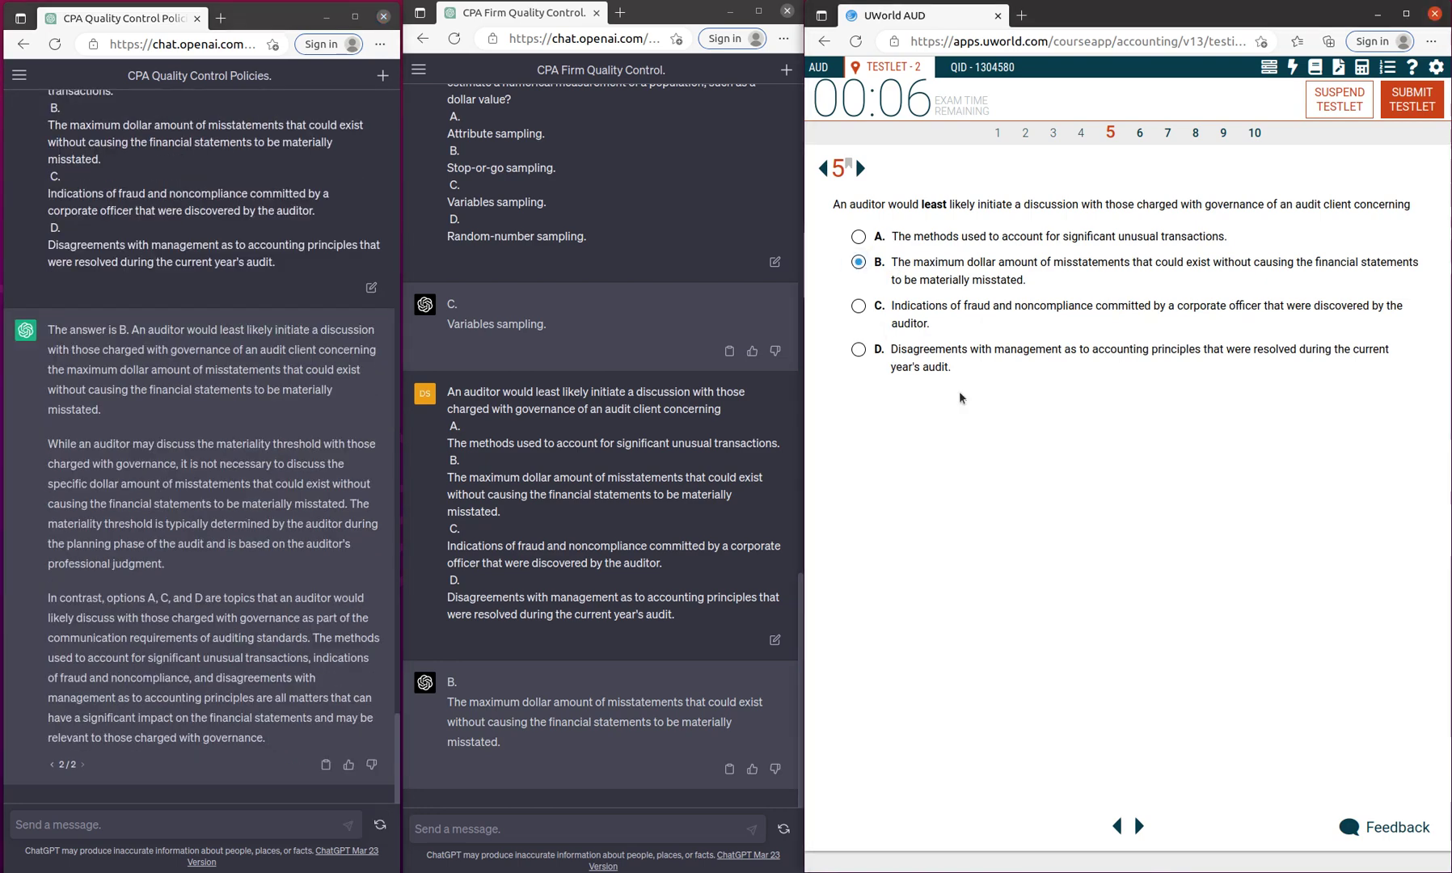
click(1141, 826)
Capture question 6 on control risk and ask both ChatGPT chats, Firm Quality Control and Quality Control Policies.
key(ctrl+shift+s)
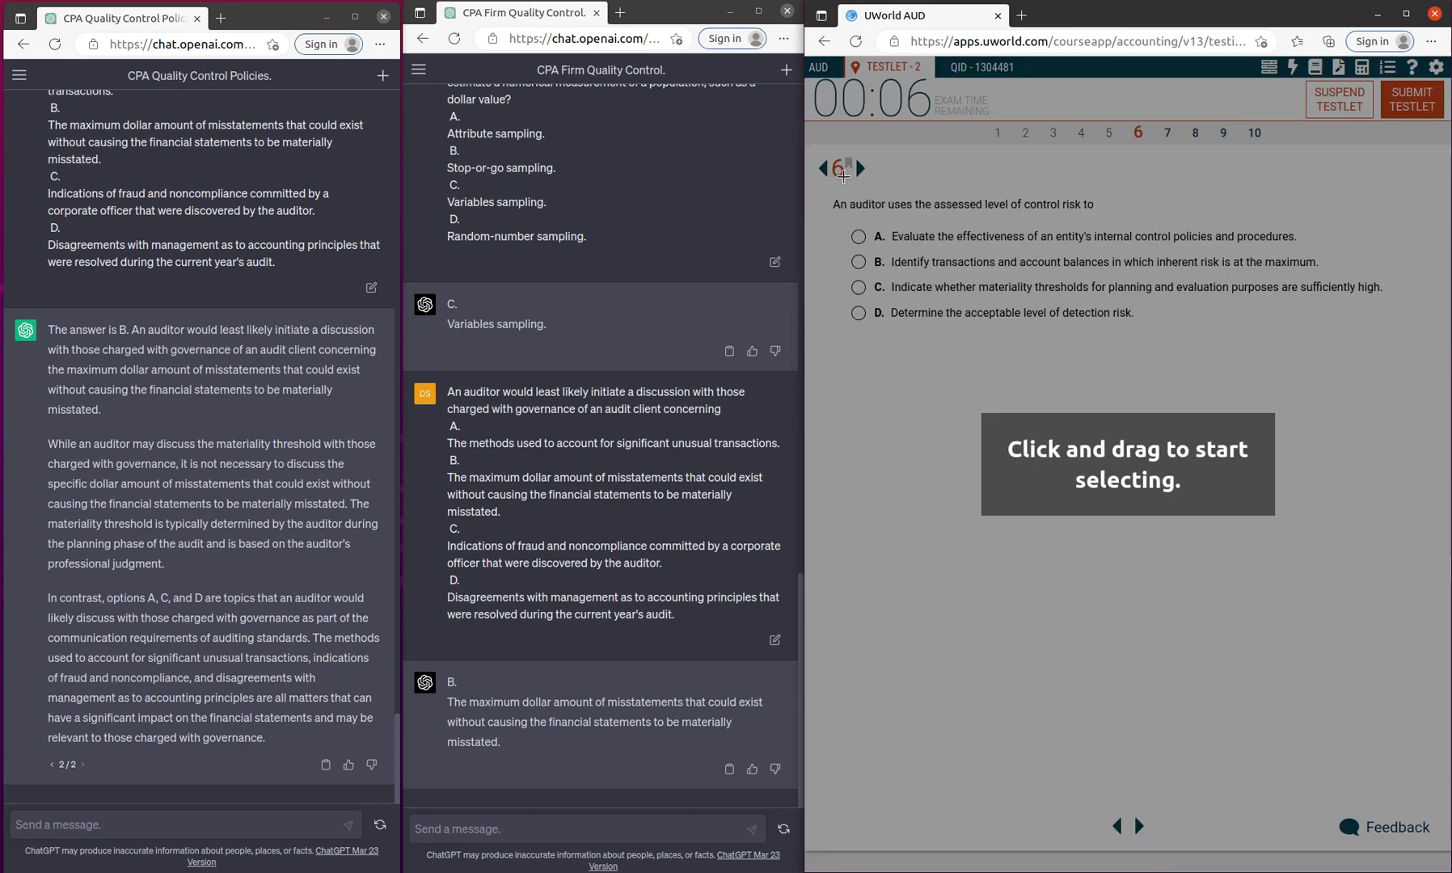
mouse_move(825, 186)
mouse_down()
mouse_move(872, 220)
mouse_move(1401, 363)
mouse_up()
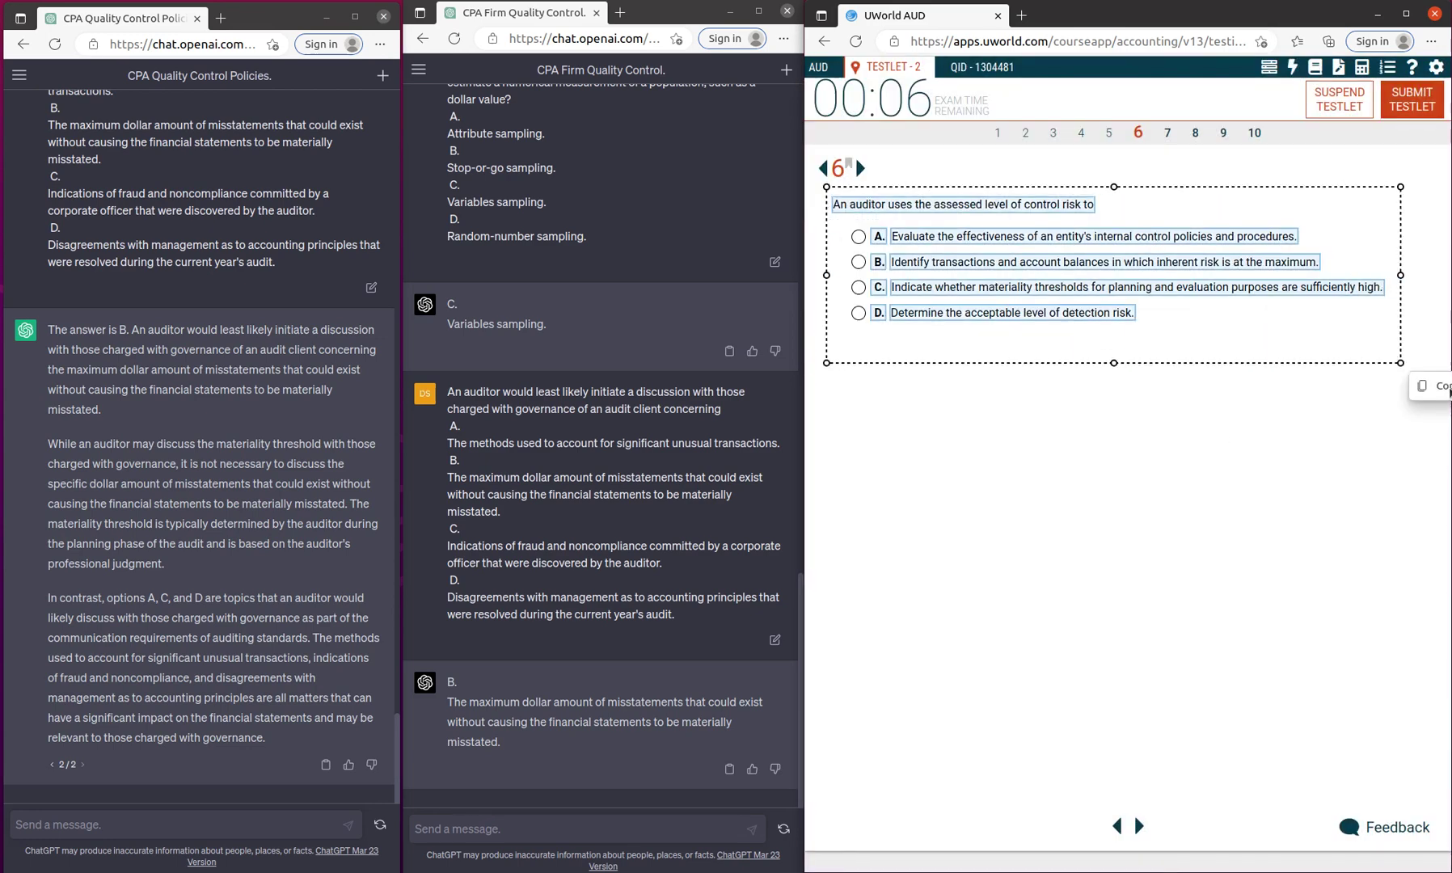
click(1440, 390)
click(478, 829)
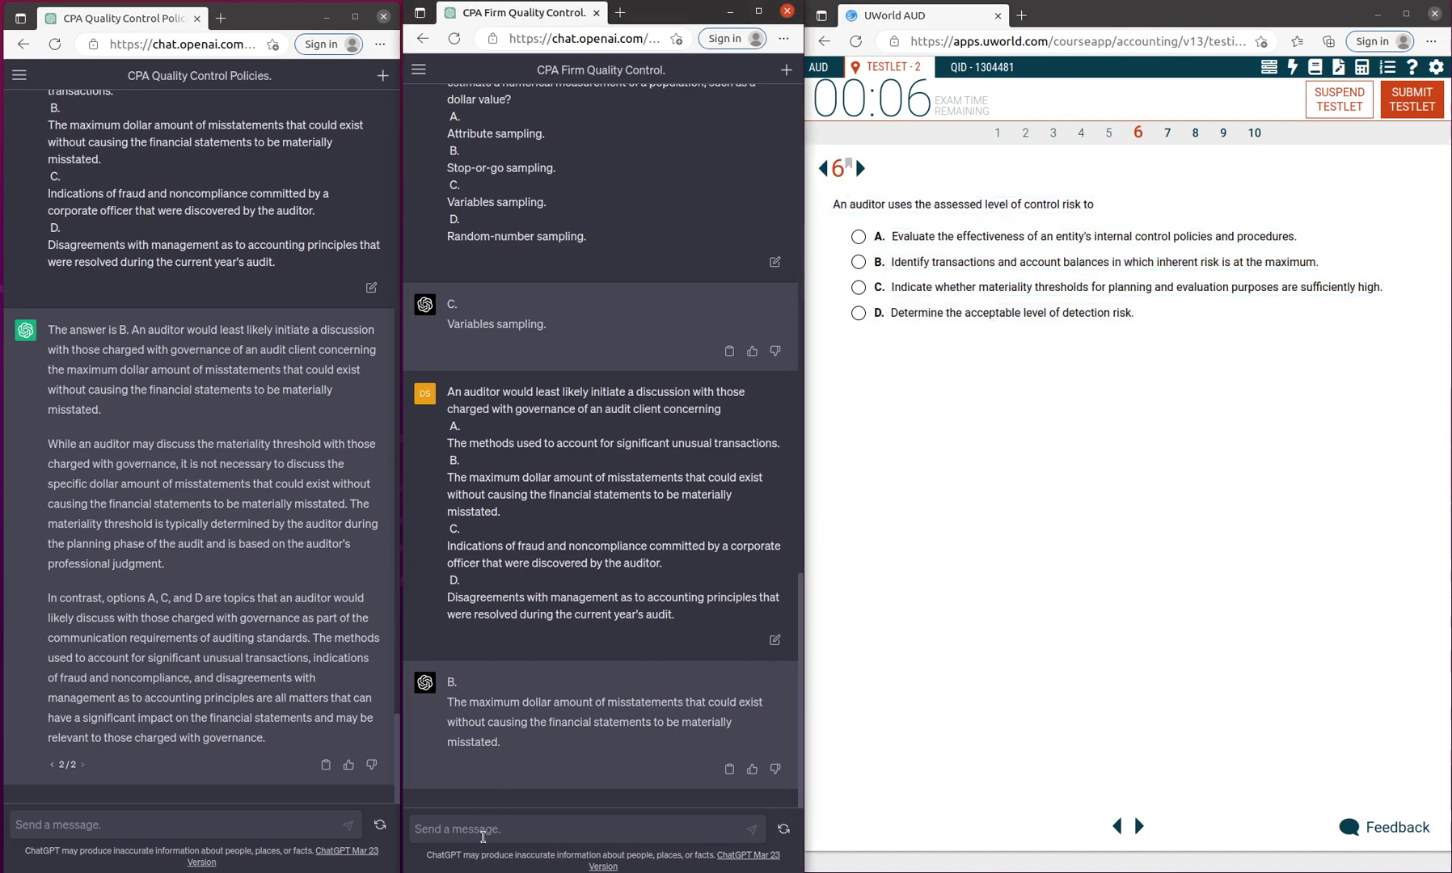
key(ctrl+v)
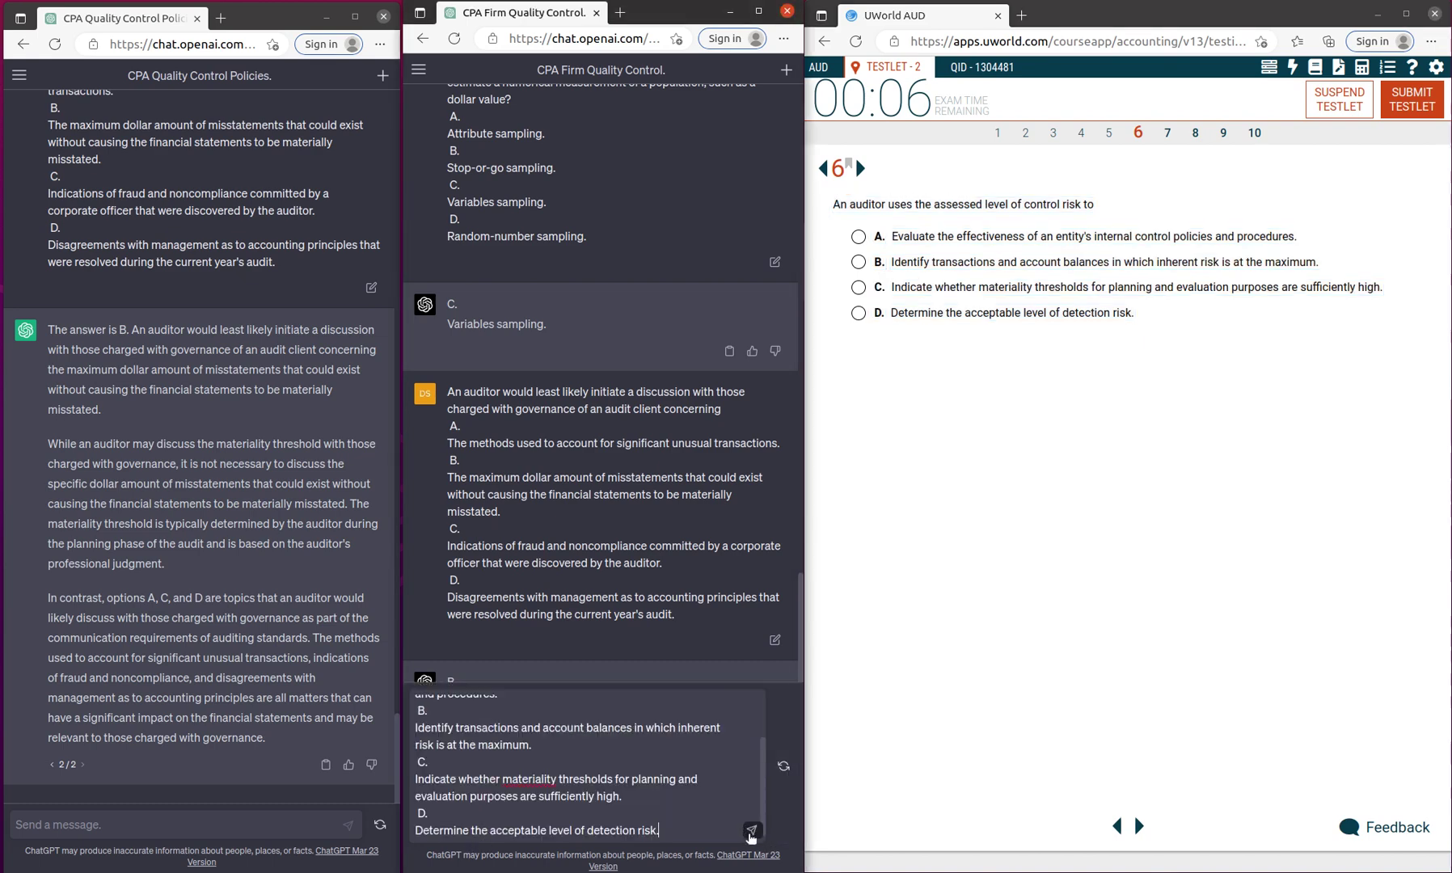
click(751, 834)
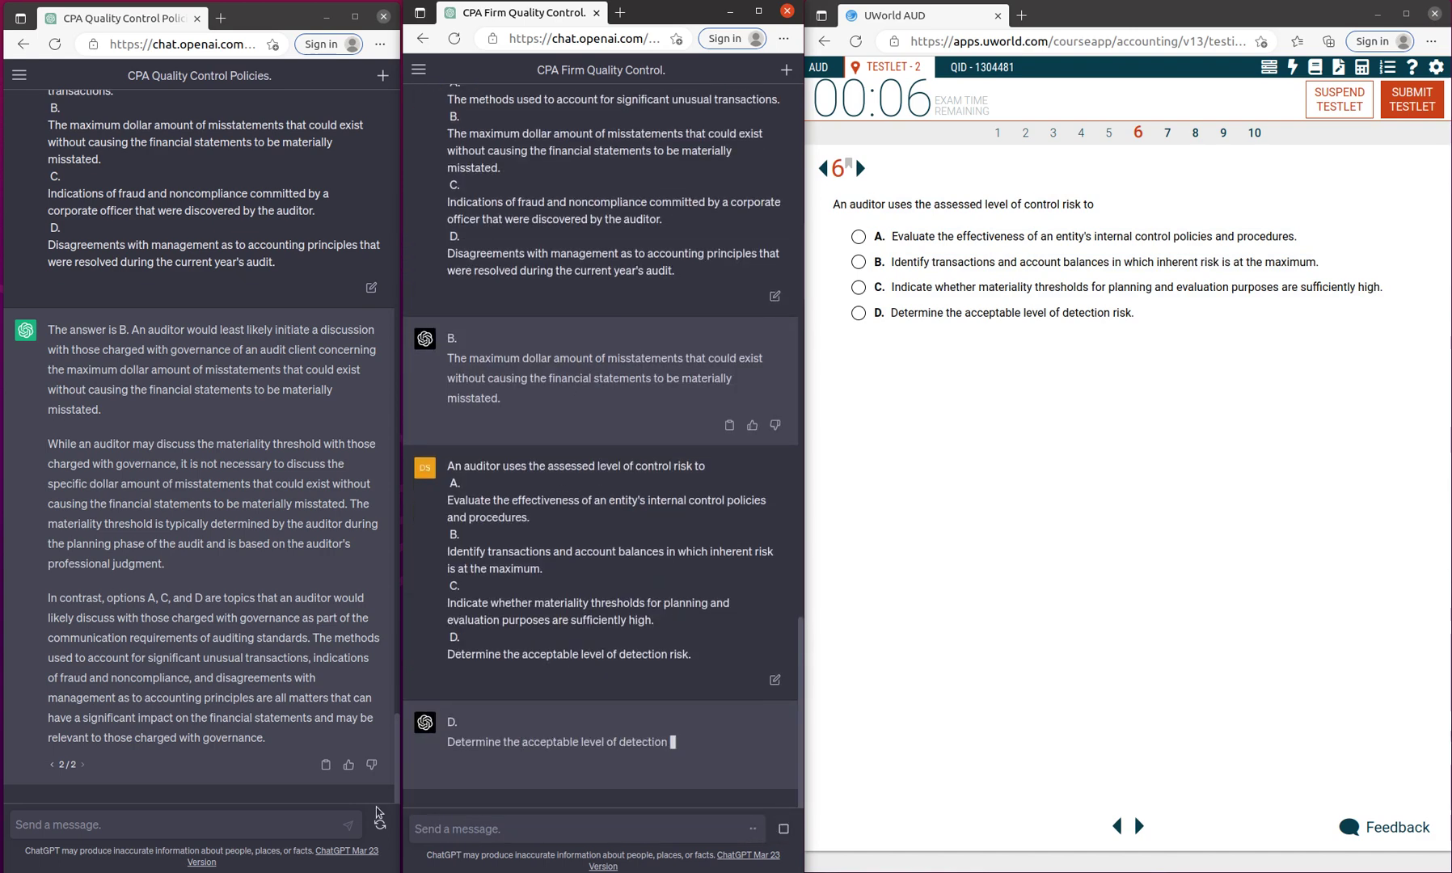
click(216, 820)
key(ctrl+v)
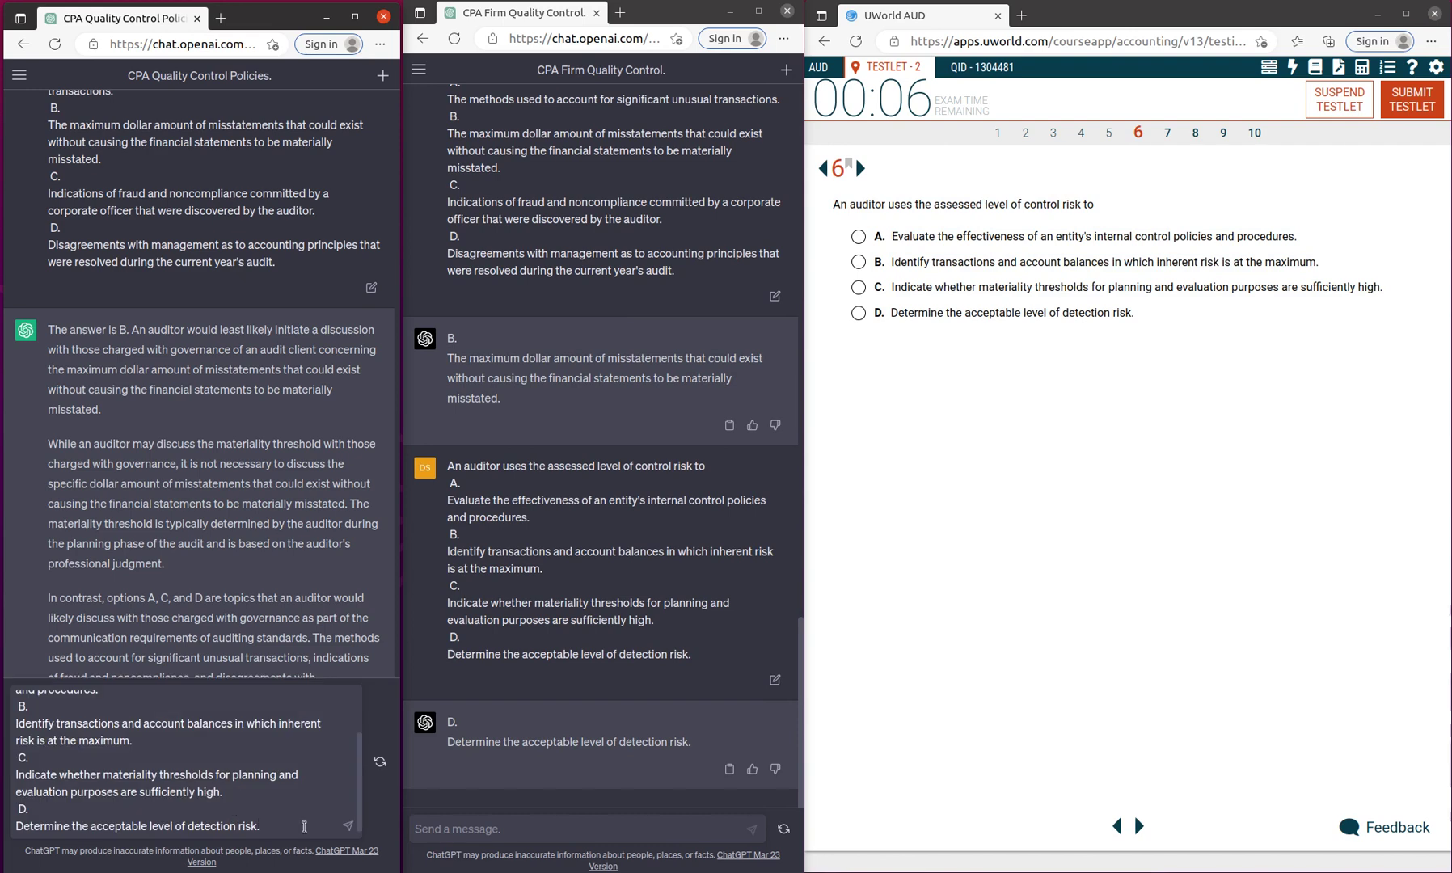
click(348, 826)
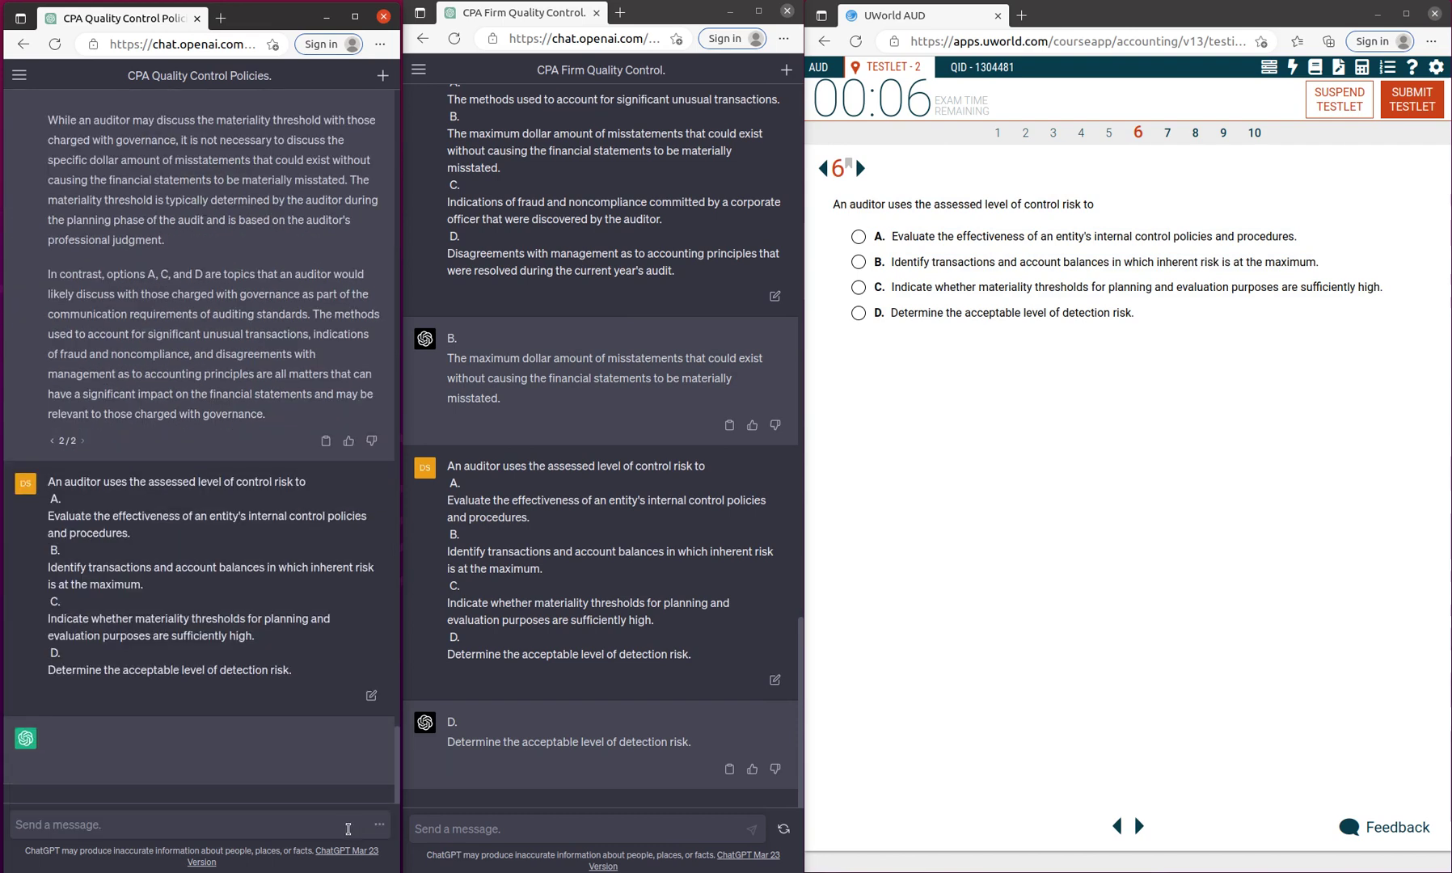
Mark D for question 6 and submit the AUD testlet despite skipped questions.
click(858, 313)
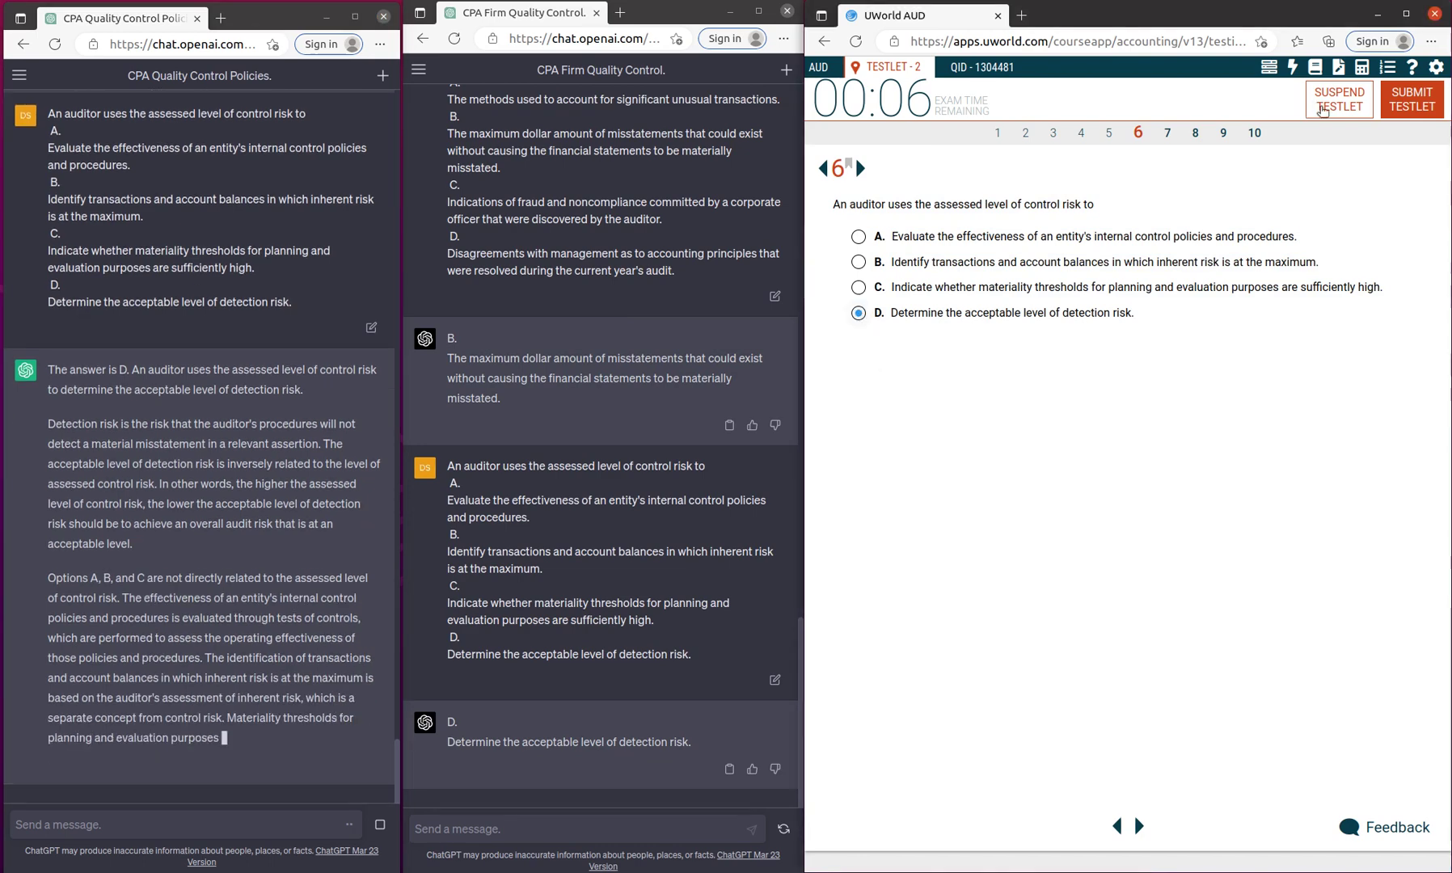
click(1410, 99)
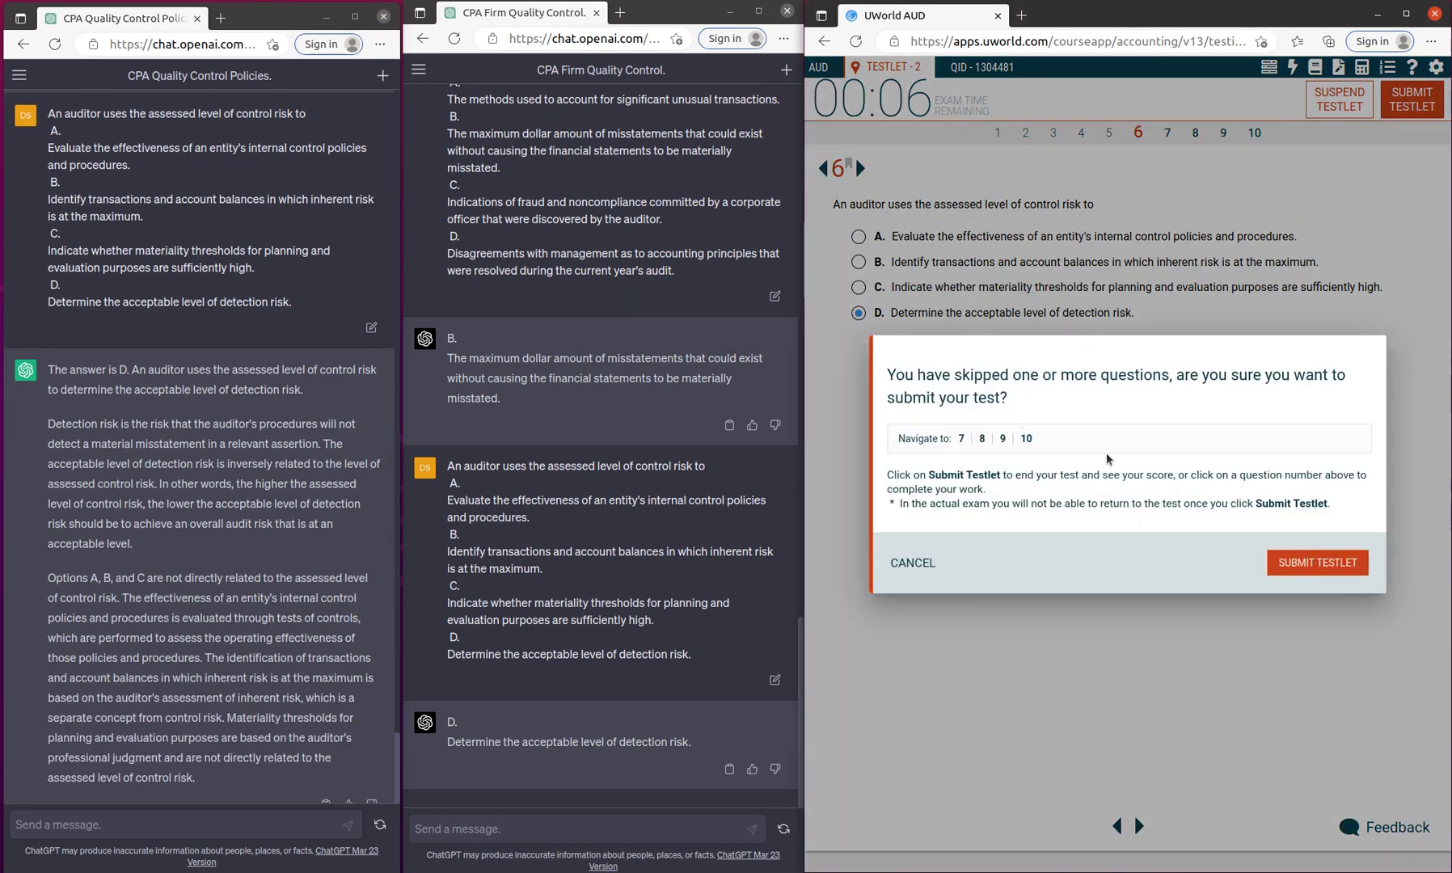
click(1317, 563)
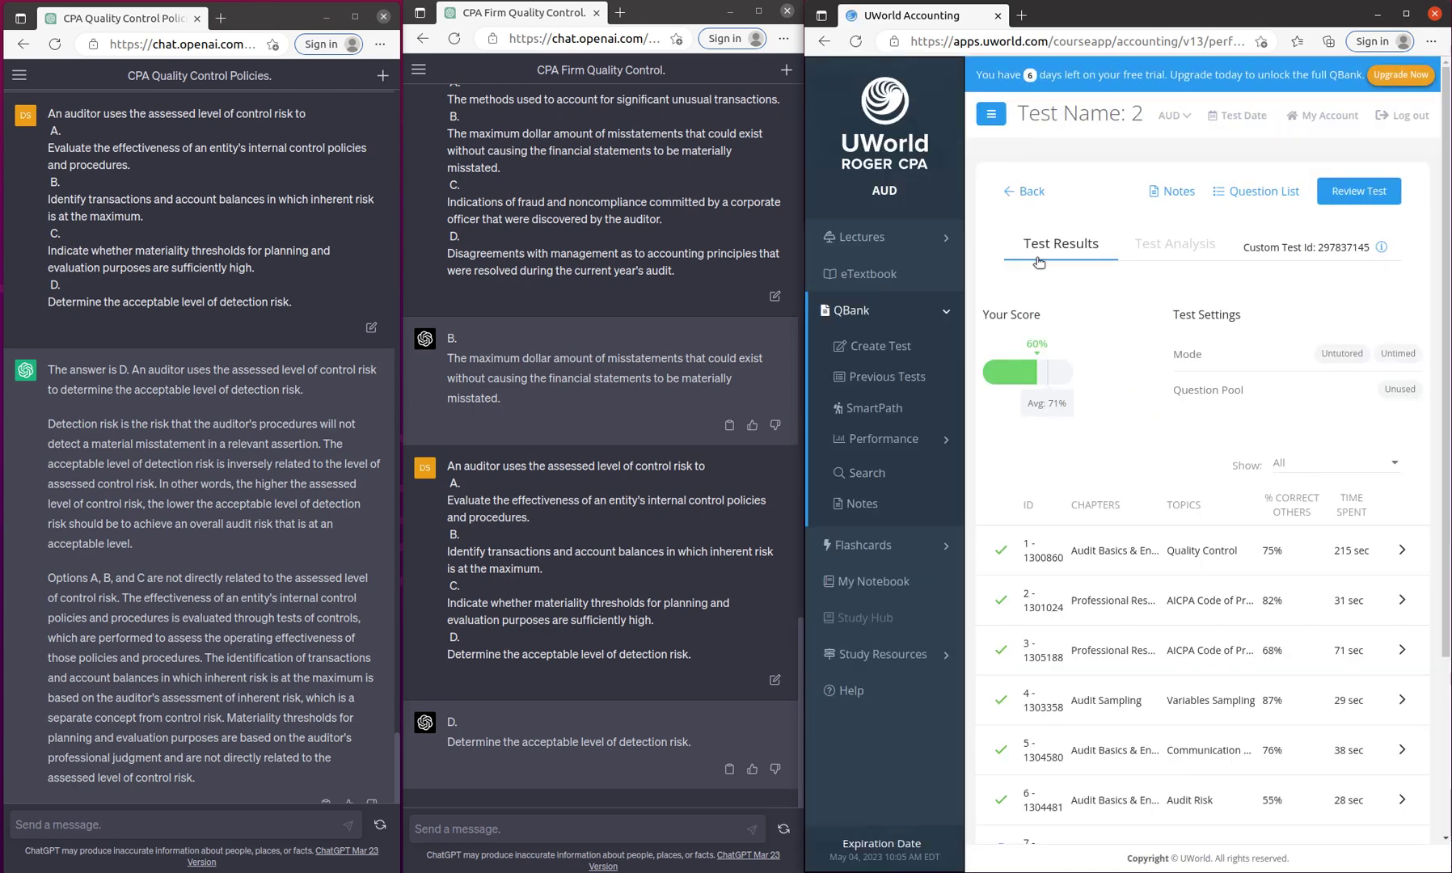
scroll(1141, 428, down, 2)
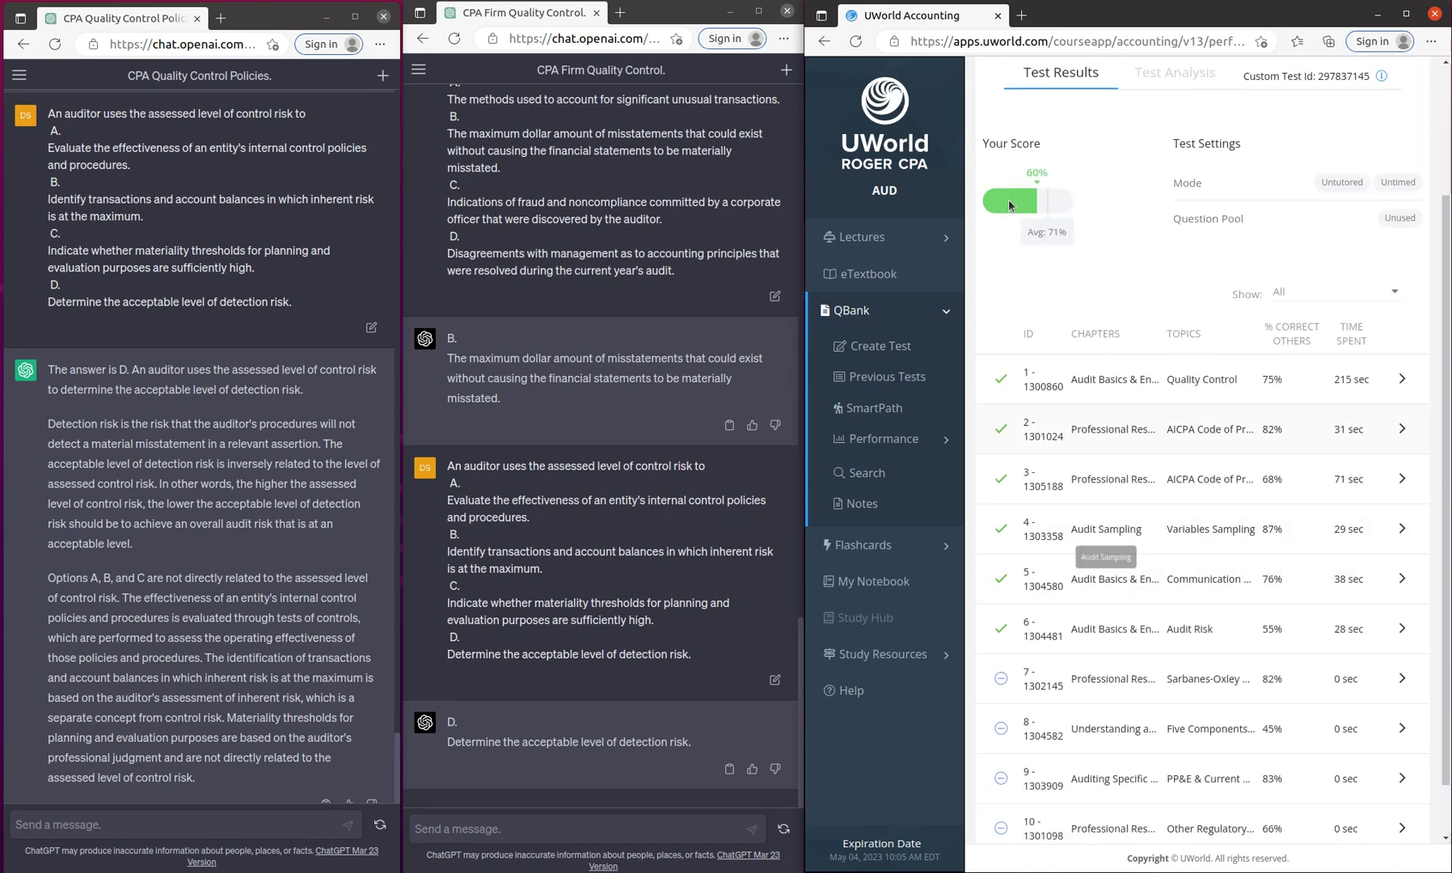
scroll(1131, 454, down, 1)
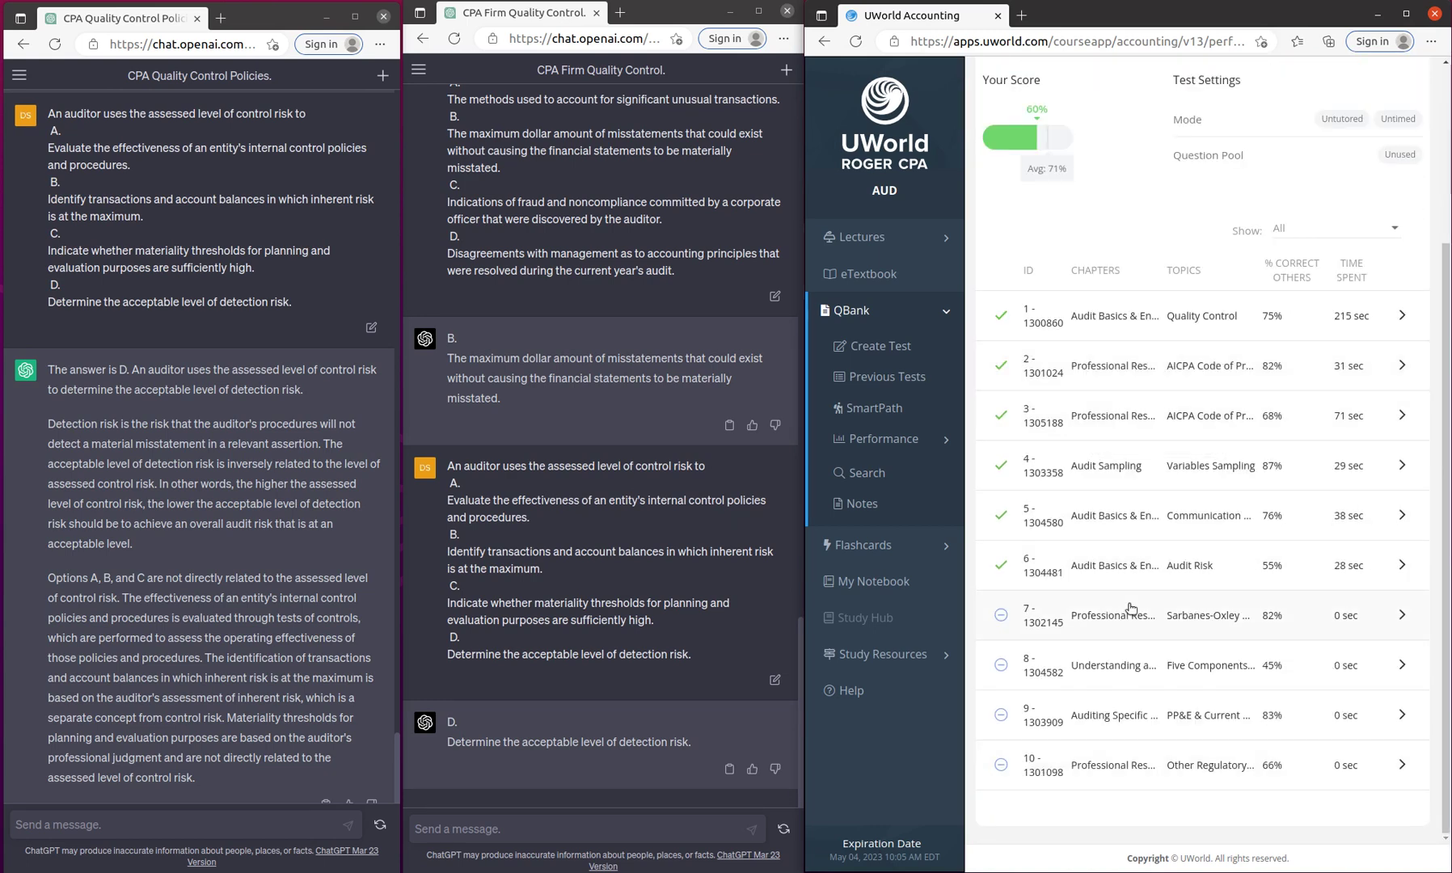
scroll(1130, 611, up, 1)
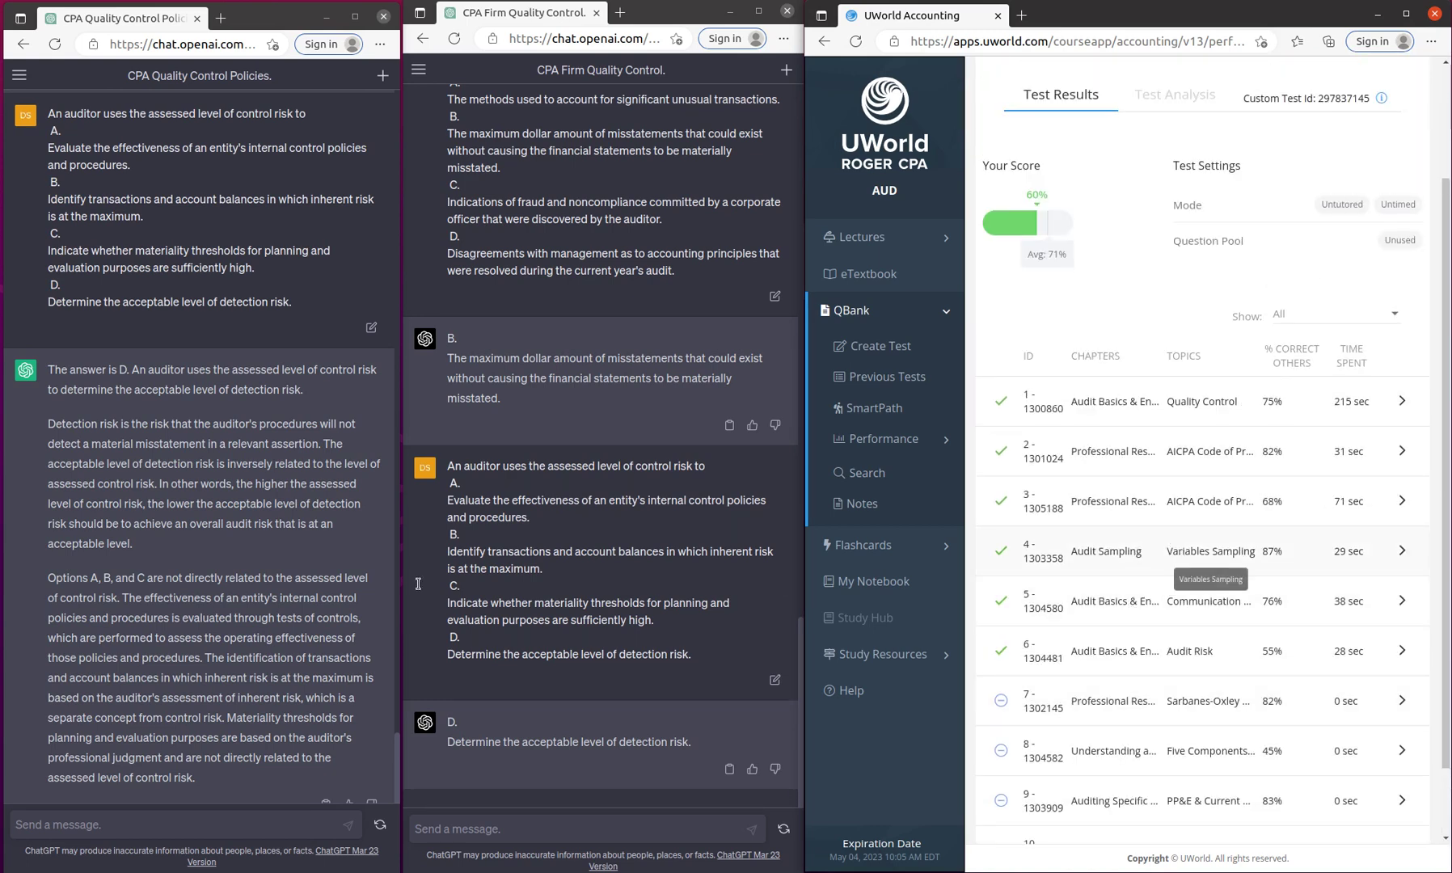
scroll(227, 589, up, 2)
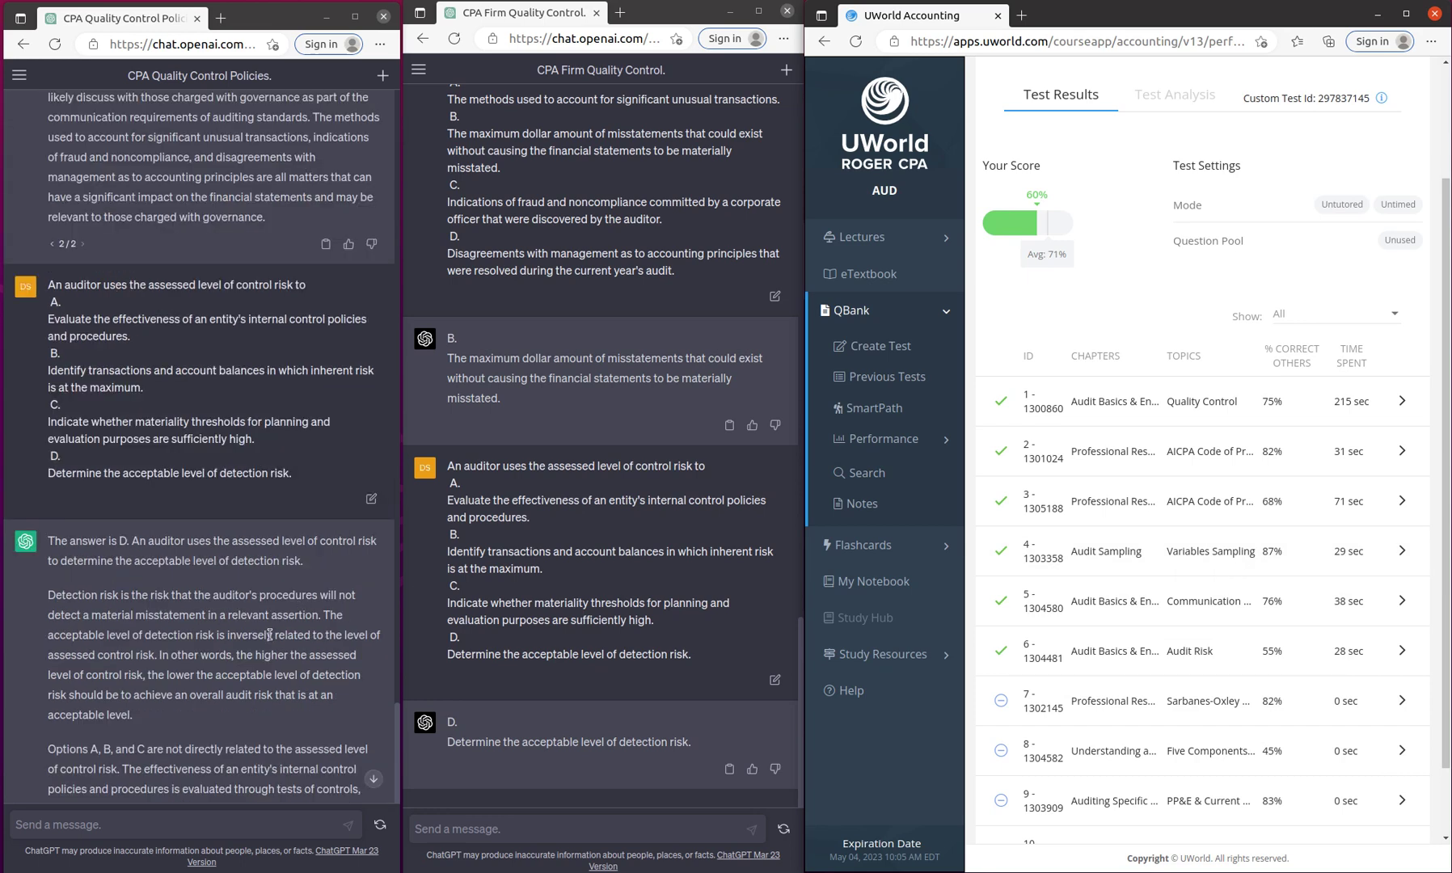
scroll(269, 635, up, 3)
scroll(269, 635, up, 3)
scroll(269, 635, up, 2)
scroll(272, 636, up, 2)
scroll(272, 637, up, 2)
scroll(272, 637, up, 1)
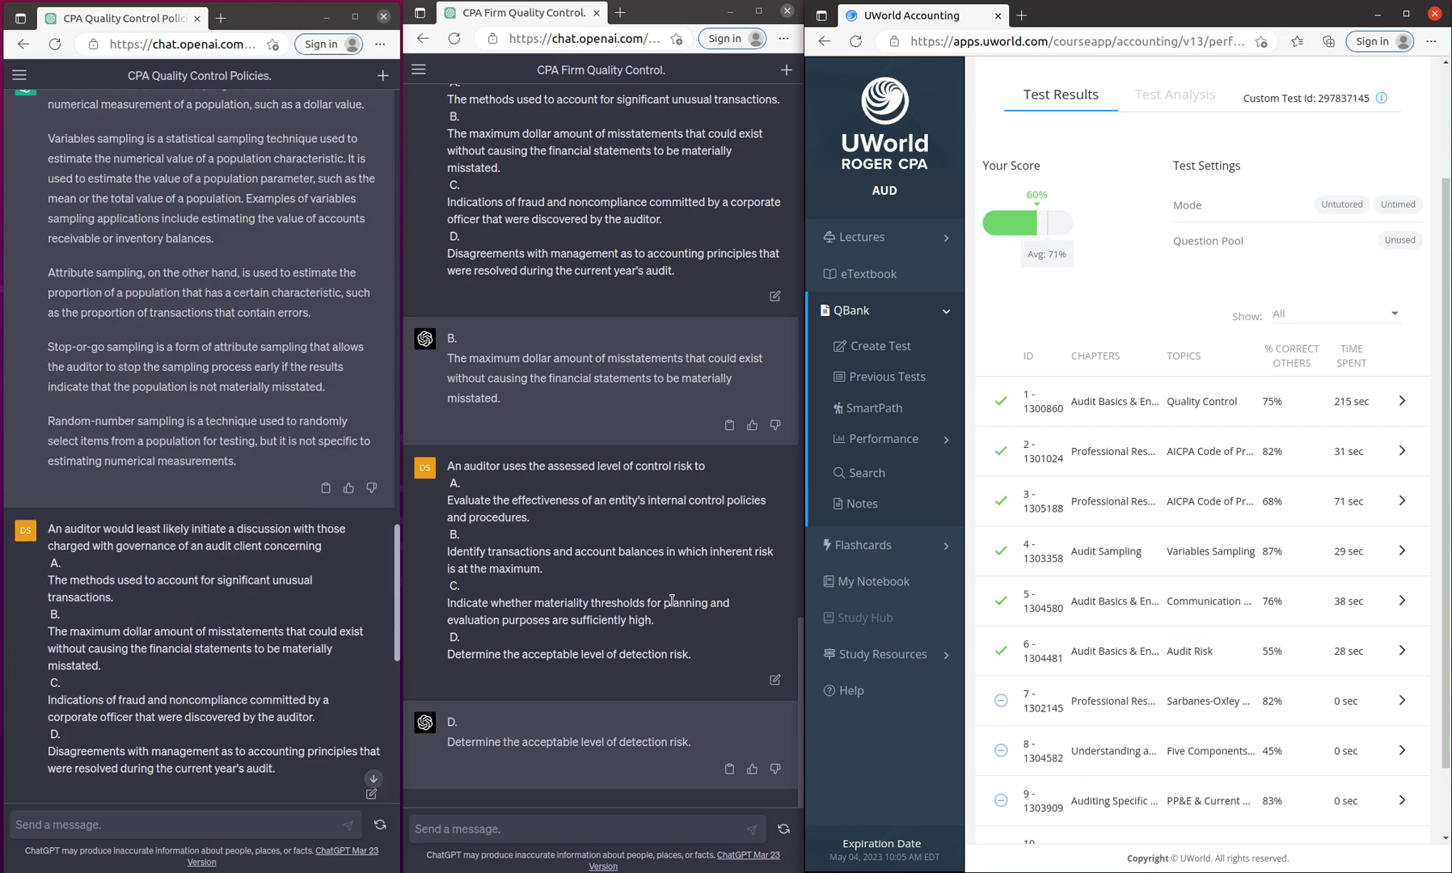
scroll(332, 610, down, 5)
scroll(332, 610, down, 5)
scroll(334, 618, down, 5)
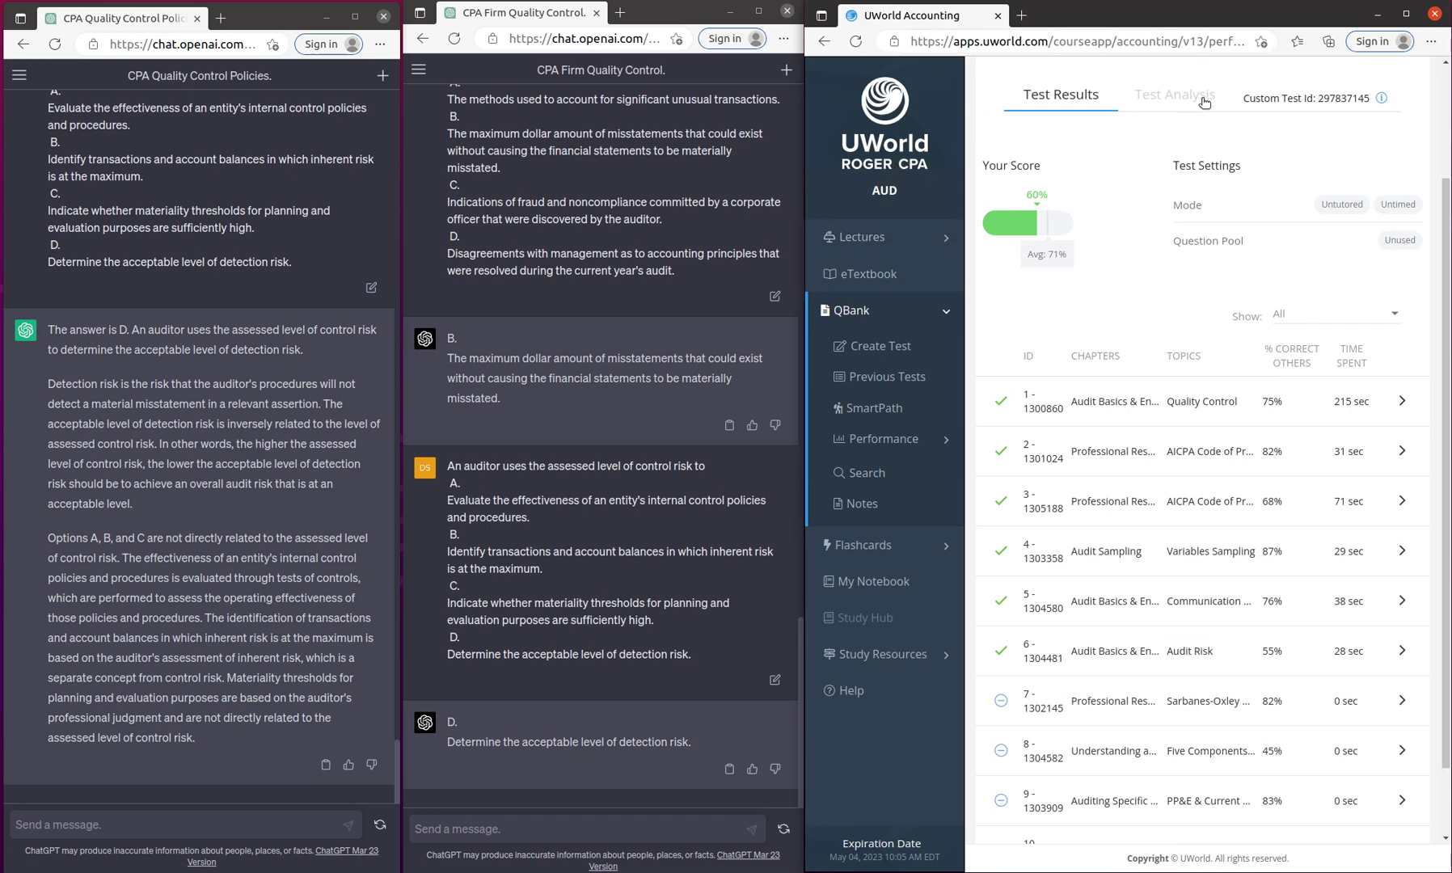
Leave the AUD results, return to My Account subscriptions, and launch the FAR course.
click(883, 147)
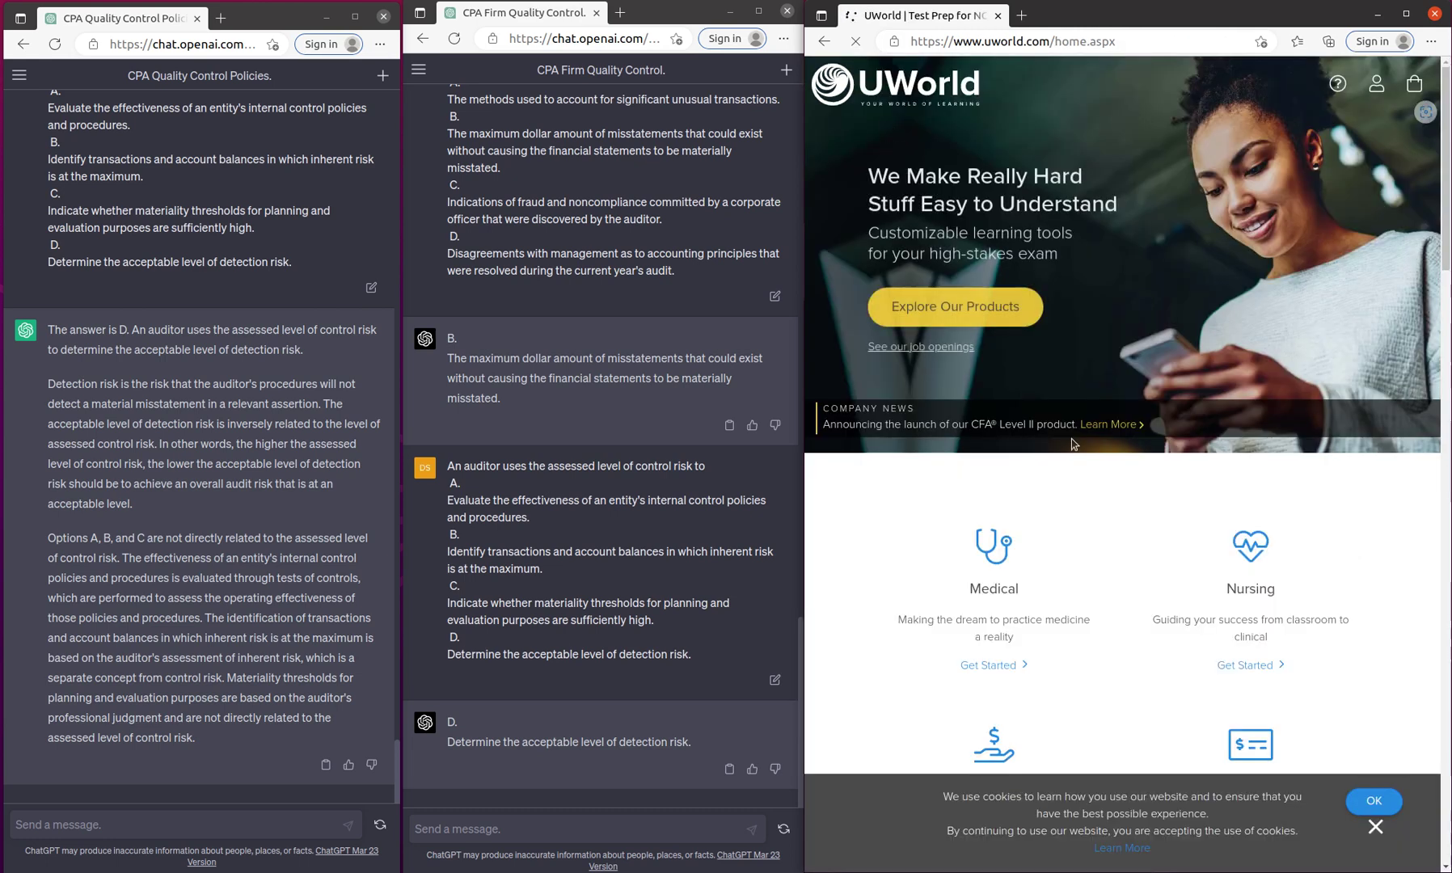
click(822, 42)
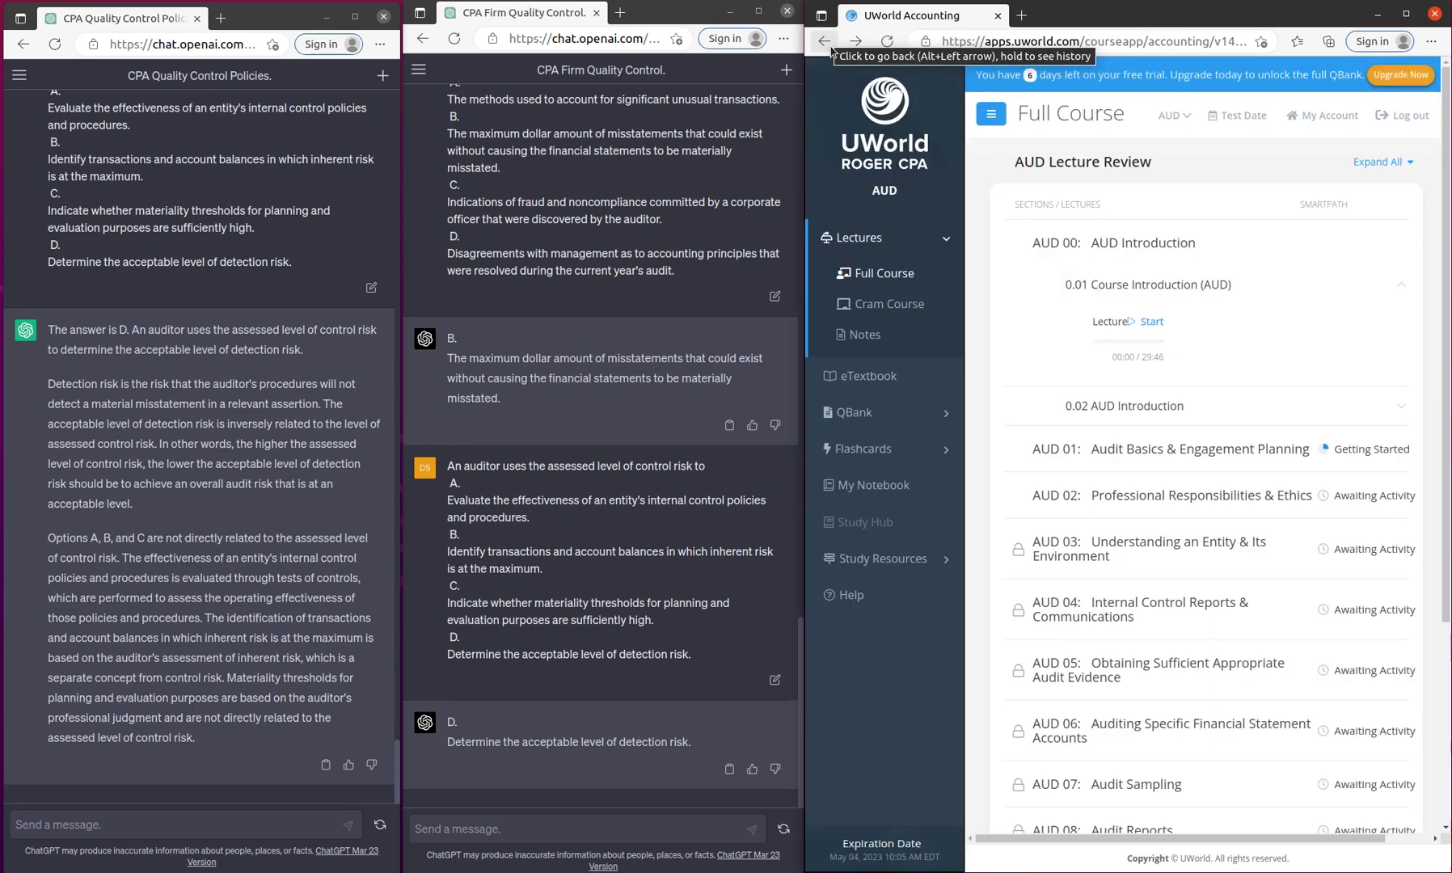
click(824, 41)
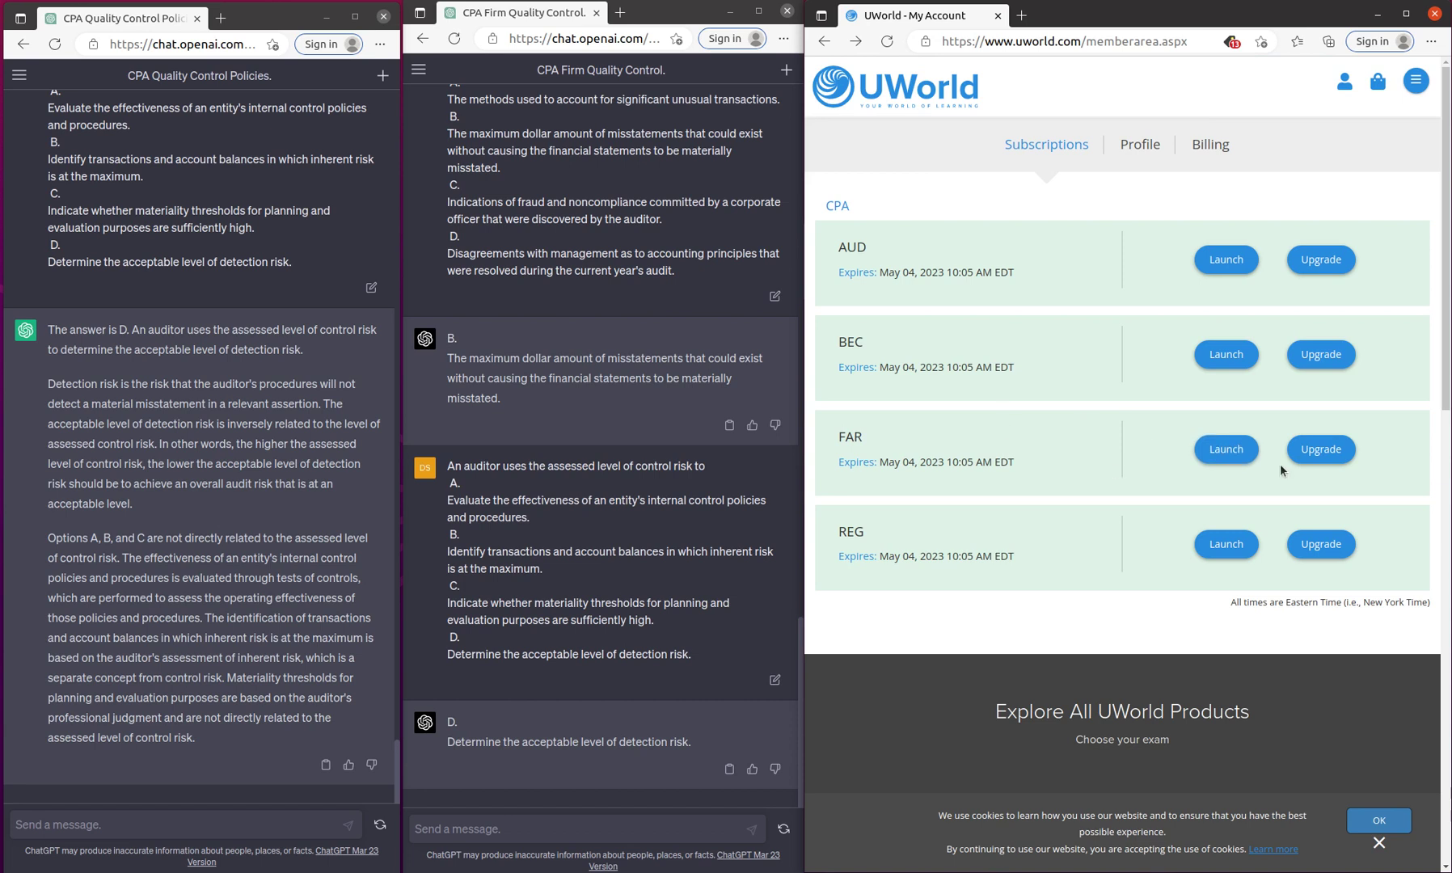
click(1227, 453)
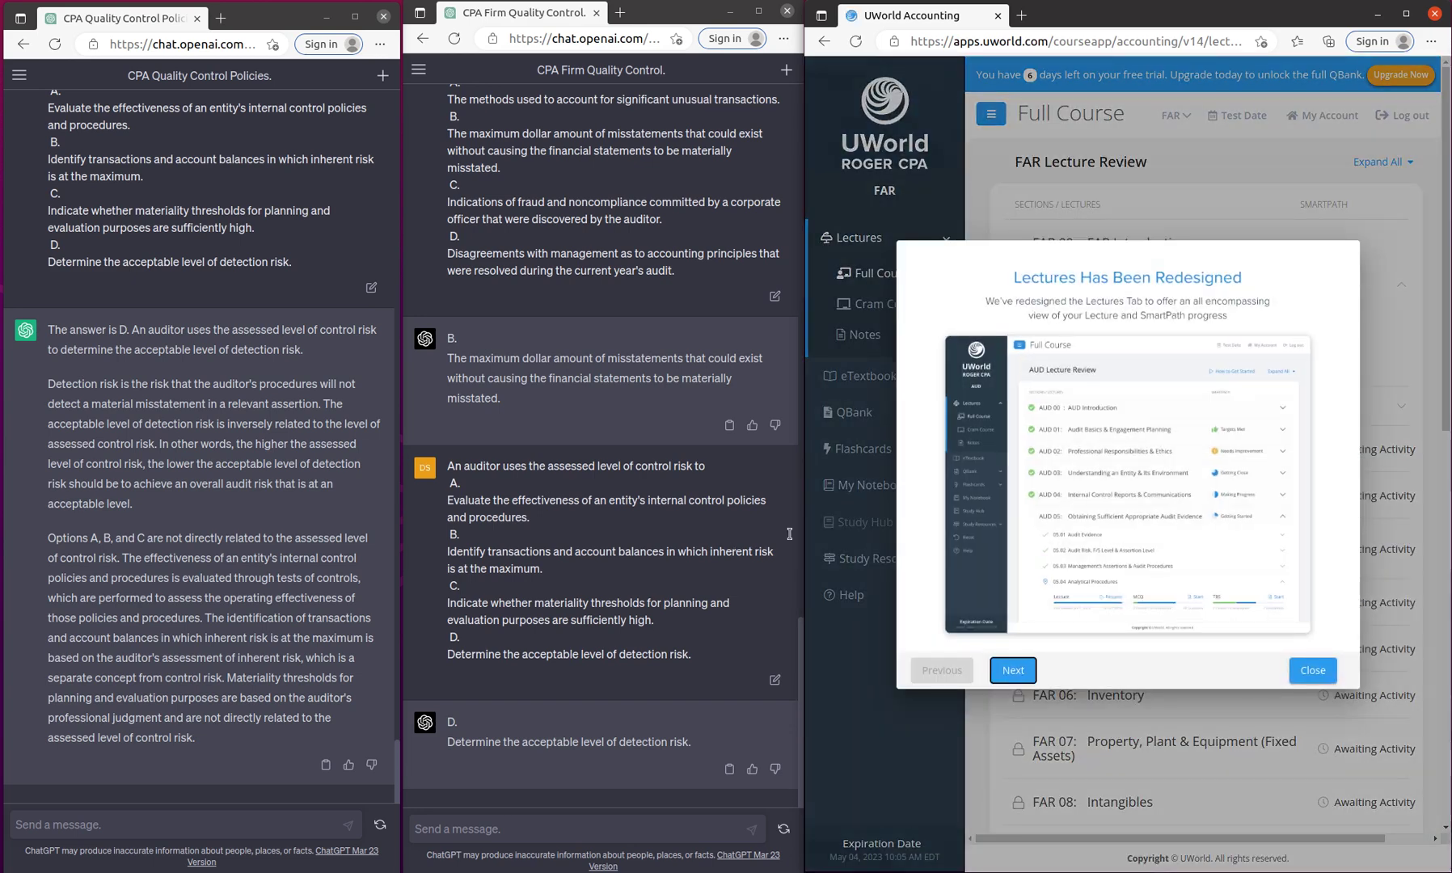
Dismiss the lectures redesign notice and open the QBank Create Test page.
click(1313, 670)
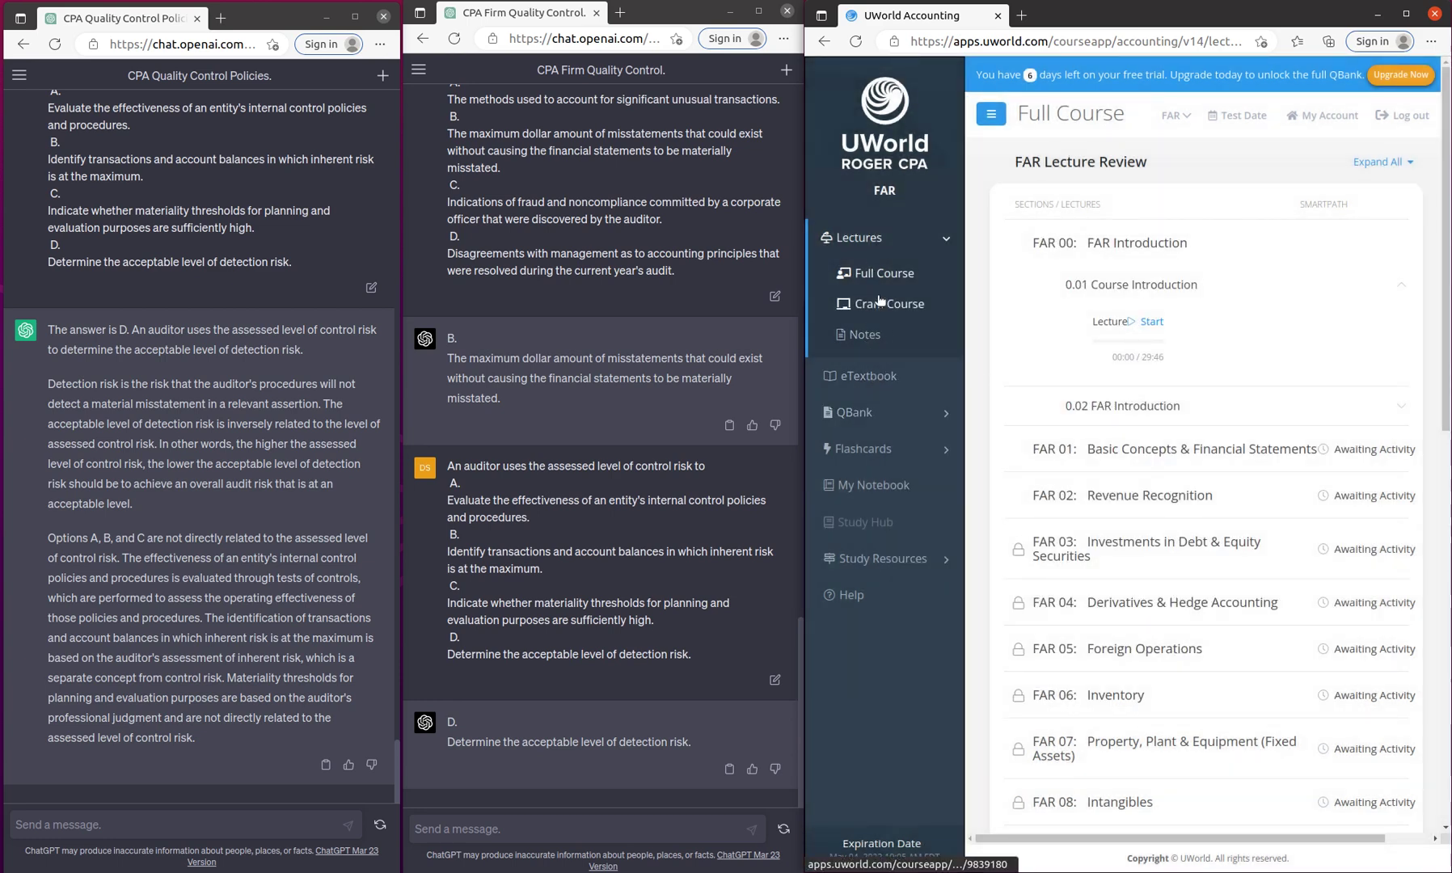
click(868, 415)
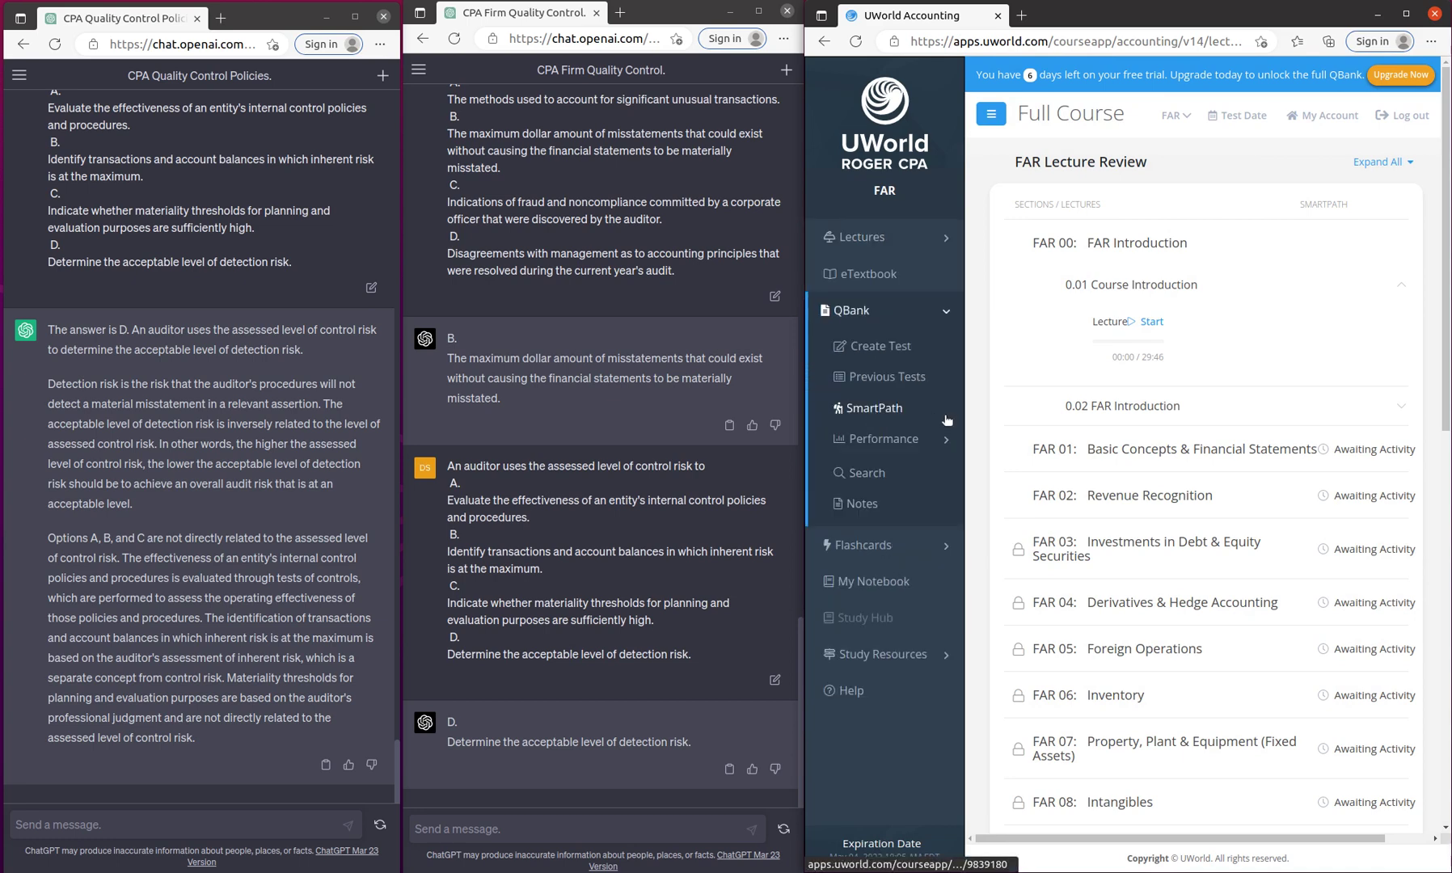
click(881, 346)
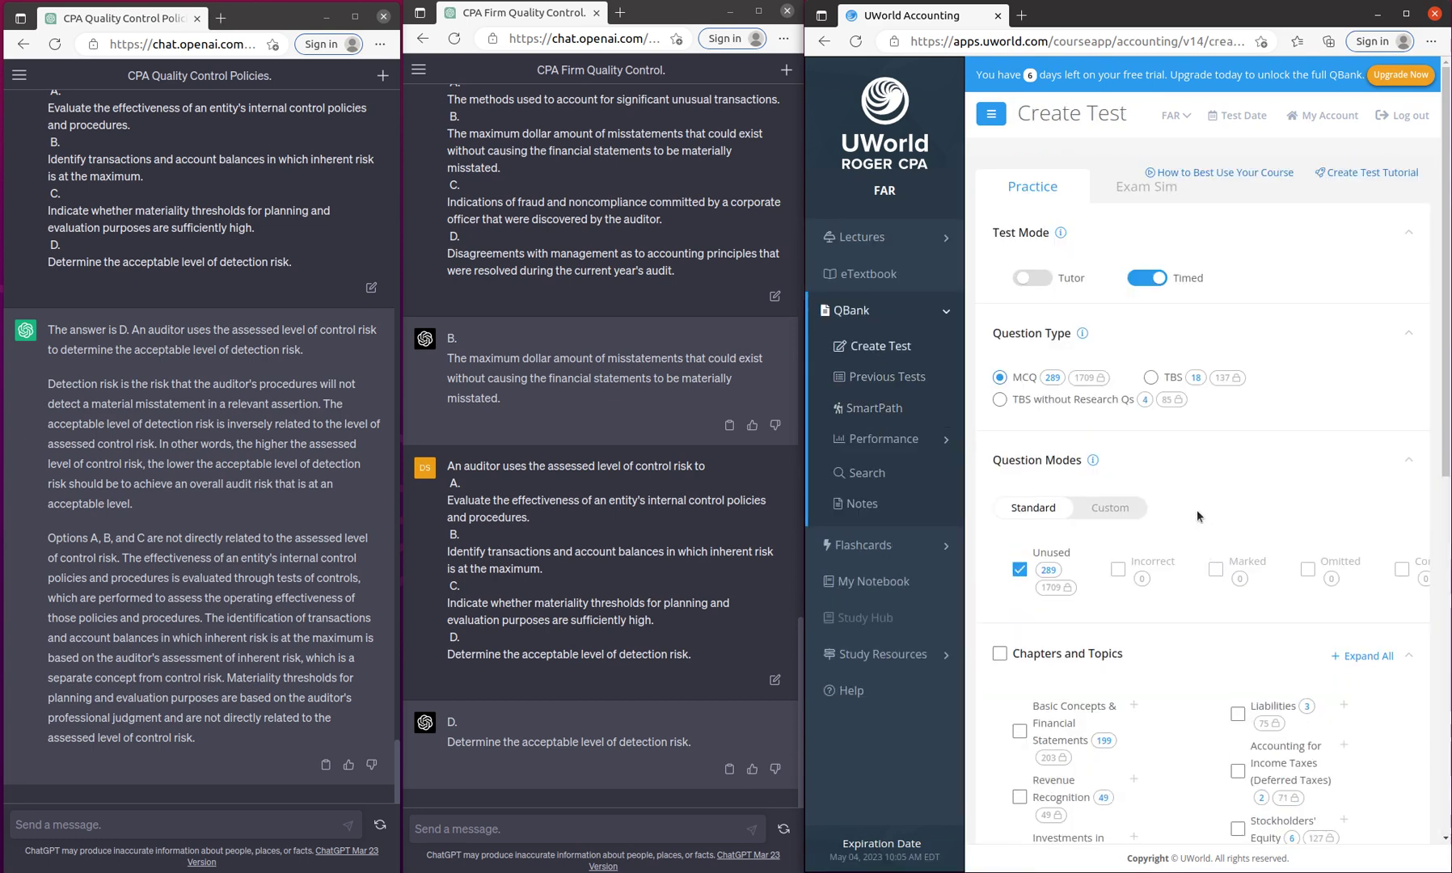
scroll(1153, 586, down, 4)
scroll(1179, 612, down, 4)
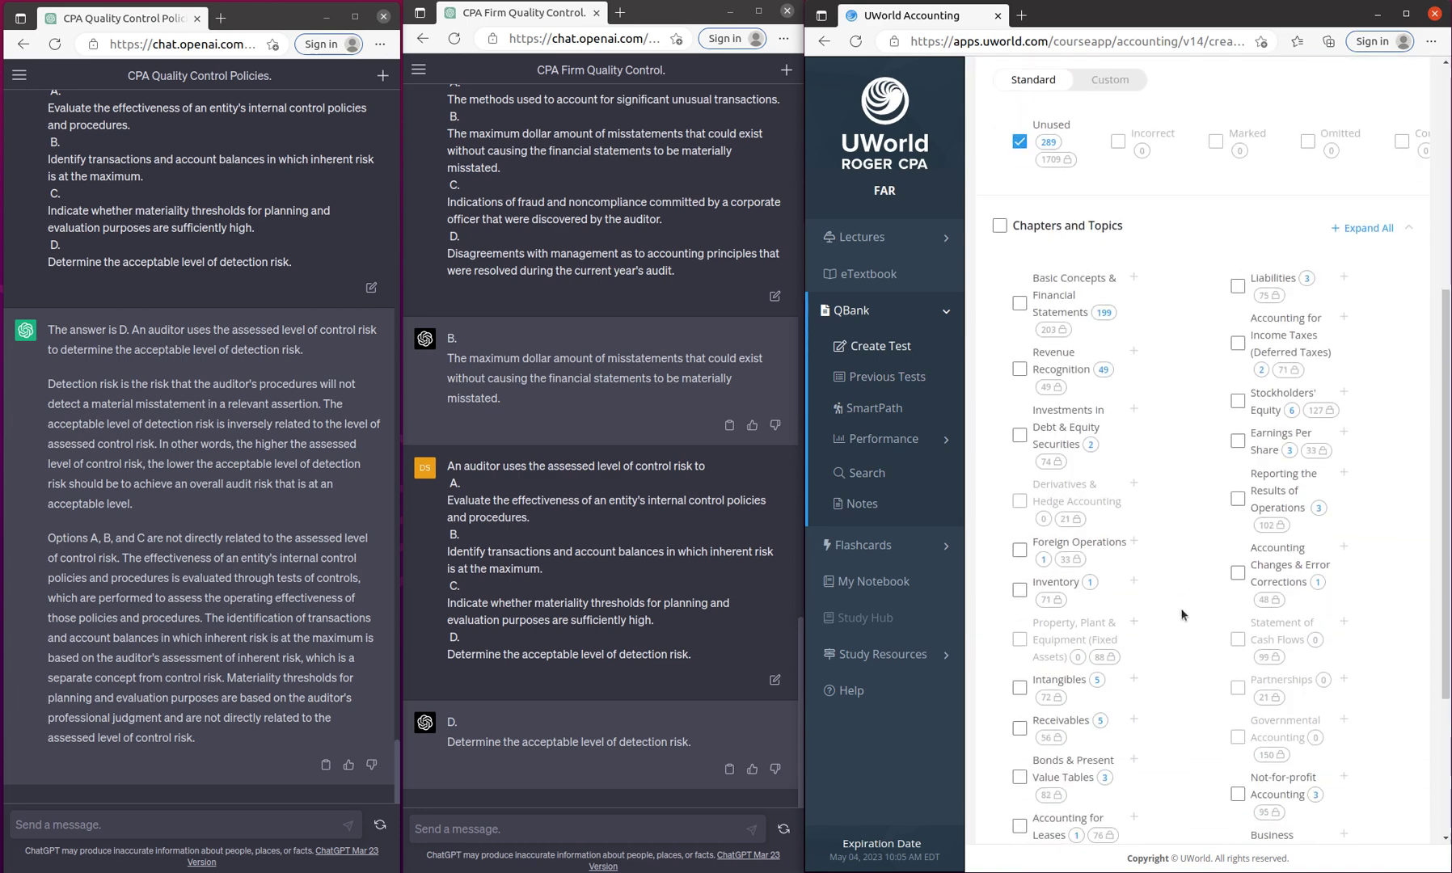
Select Earnings Per Share, Income Taxes, Inventory, Receivables and Leases, and generate a six-question test.
click(1238, 442)
click(1236, 344)
scroll(1078, 549, down, 2)
scroll(1066, 550, down, 1)
click(1019, 503)
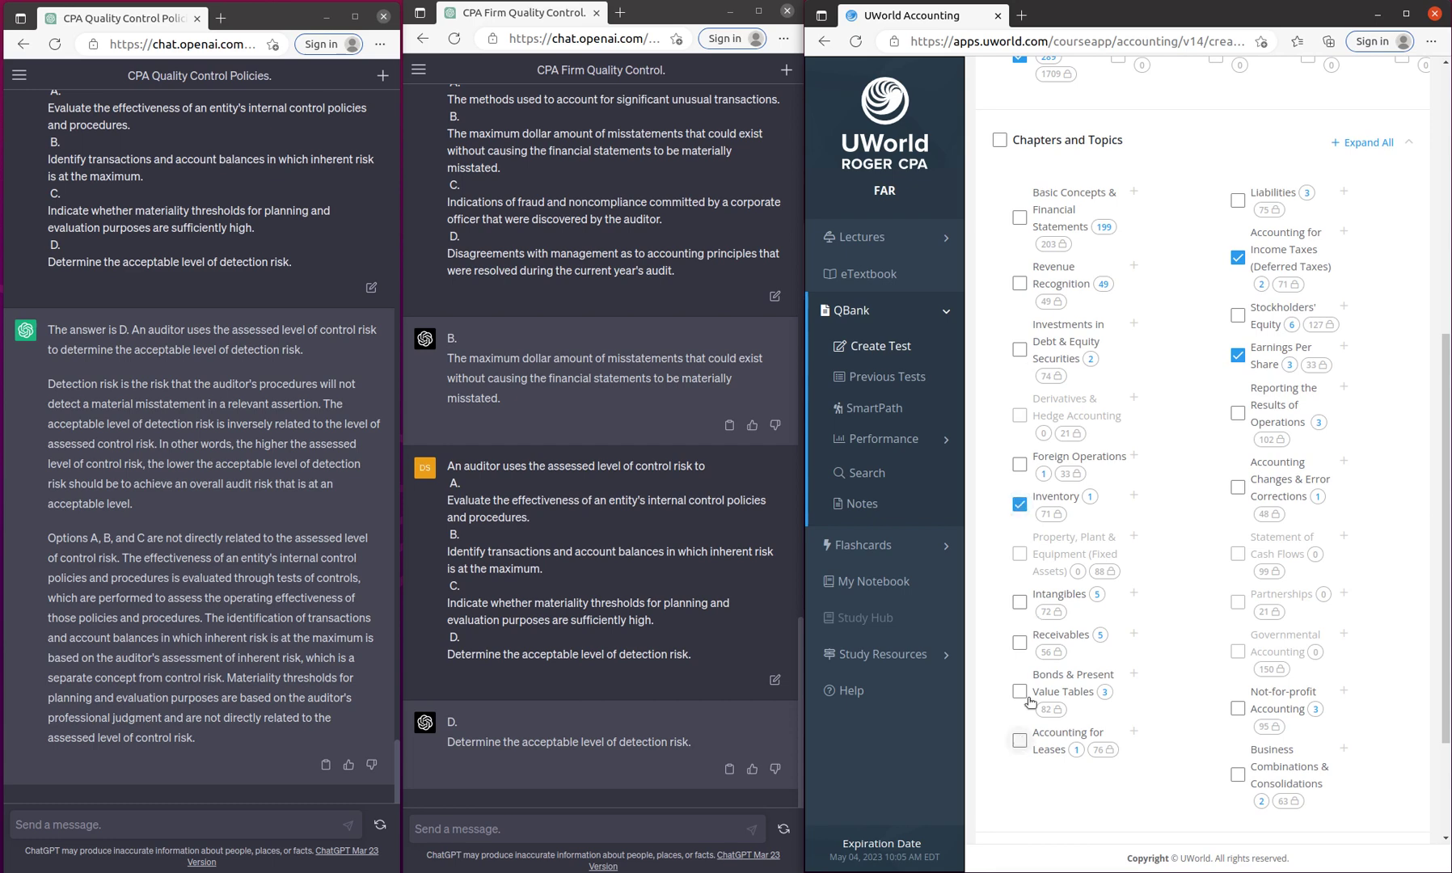
click(1019, 644)
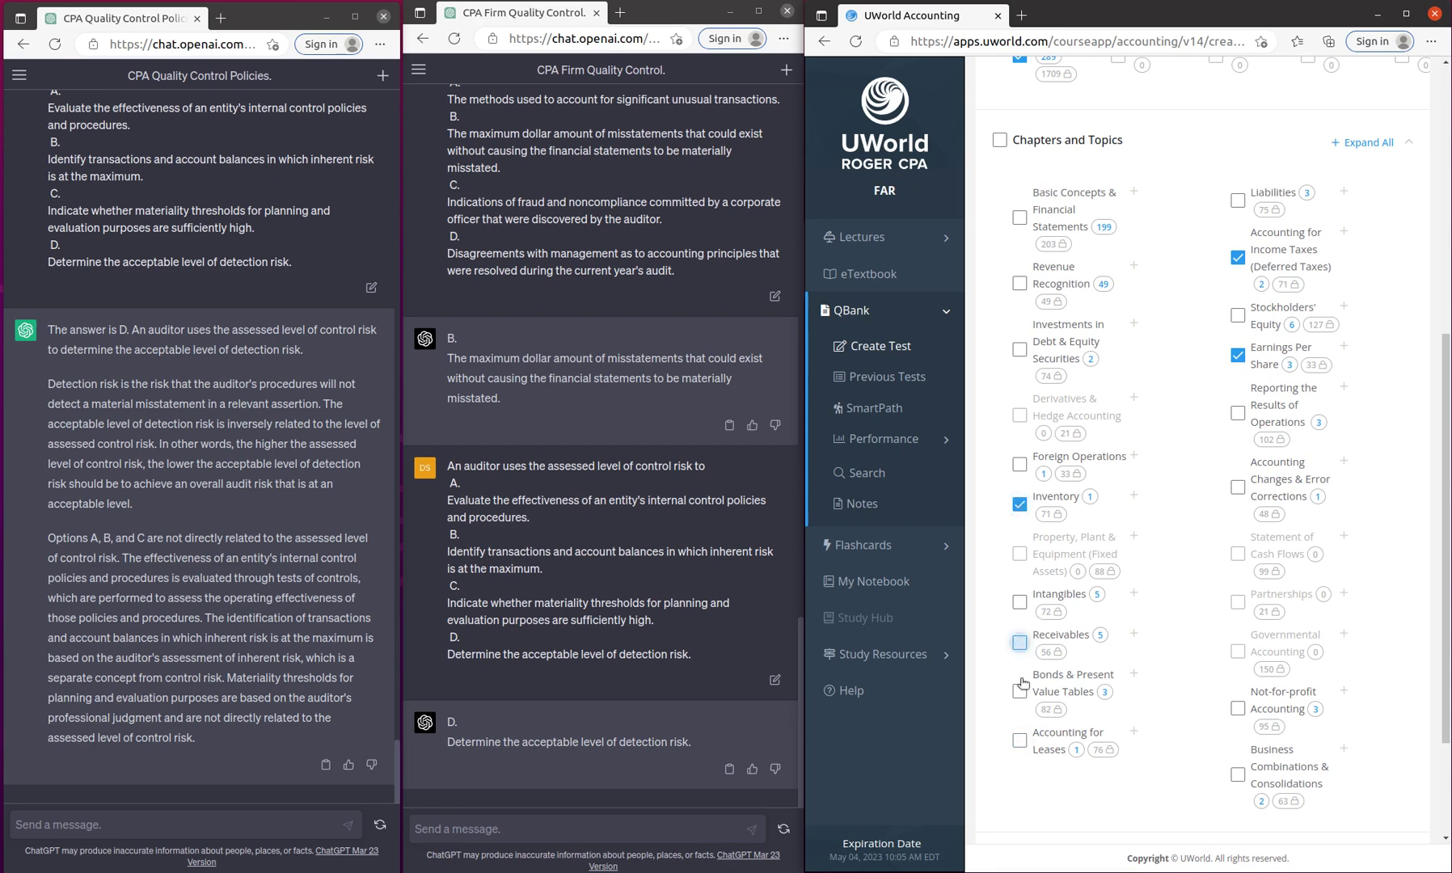
click(1019, 741)
scroll(1120, 728, down, 3)
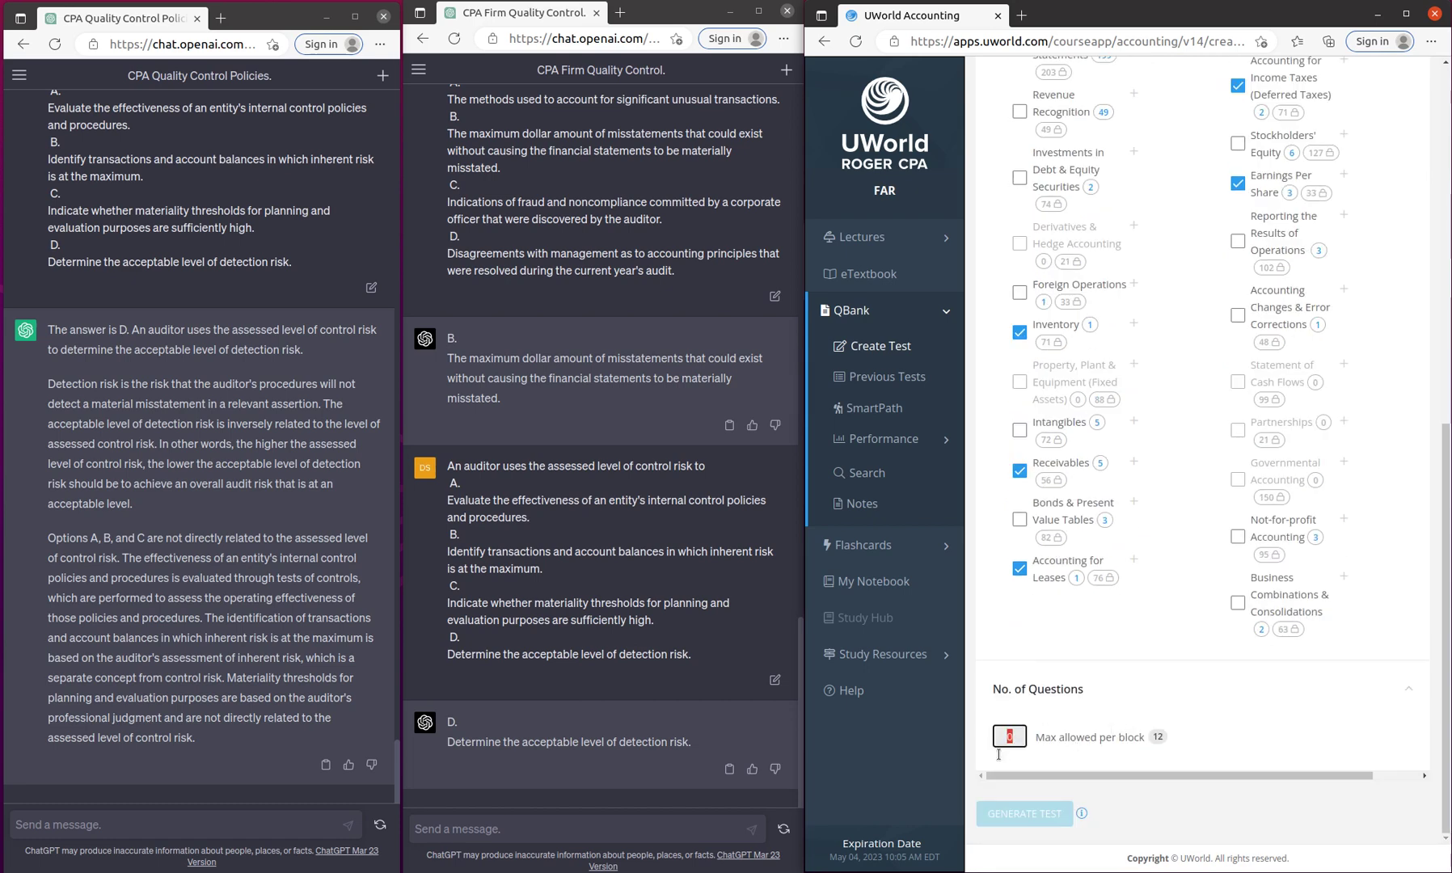
text(6)
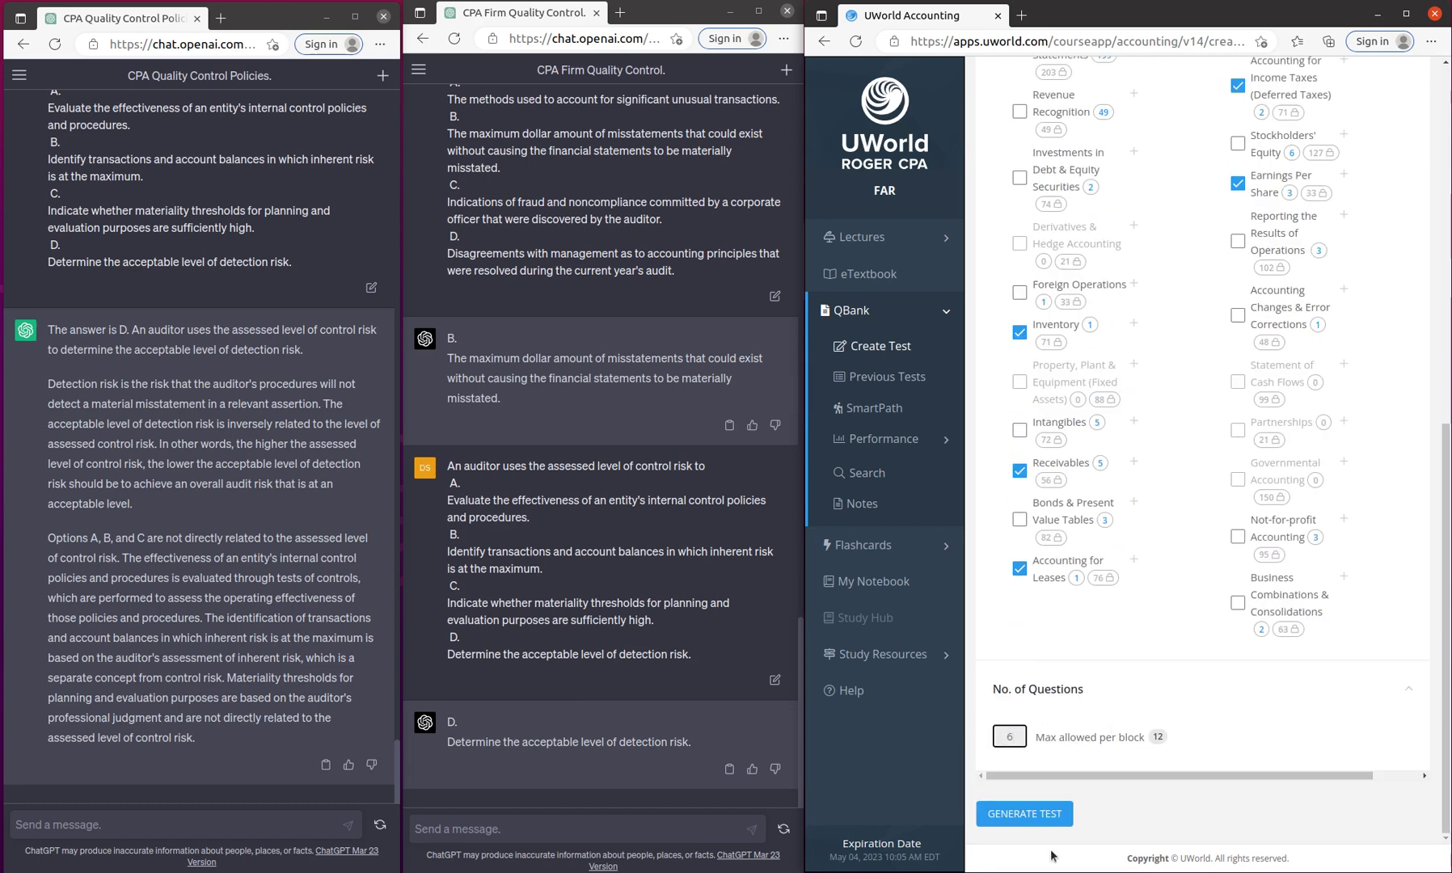
click(1008, 817)
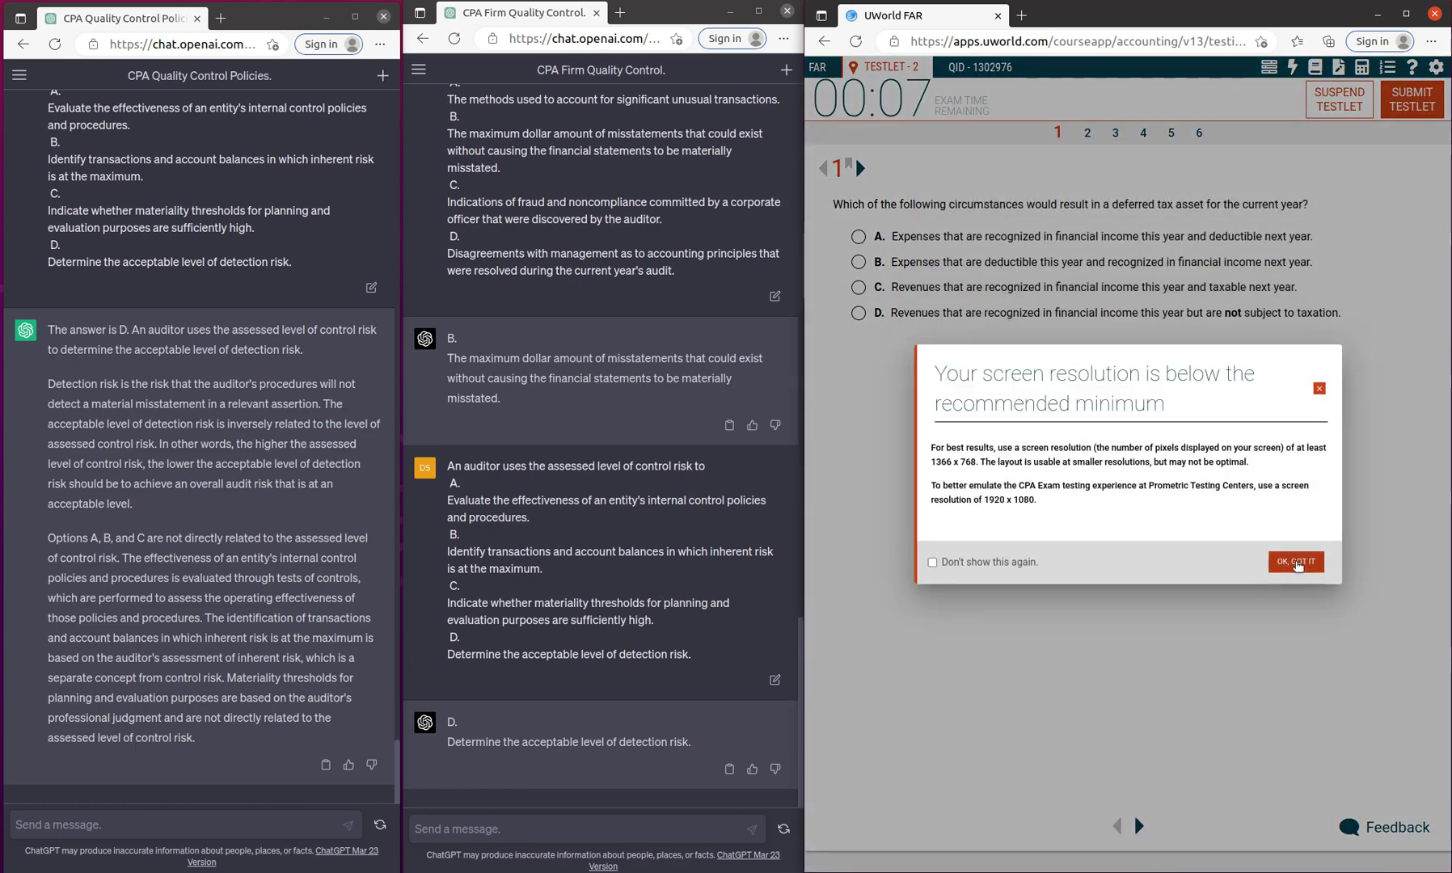
Dismiss the resolution warning and send the captured deferred tax question to the first chat.
click(1296, 563)
key(ctrl+shift+s)
drag(829, 189, 1347, 330)
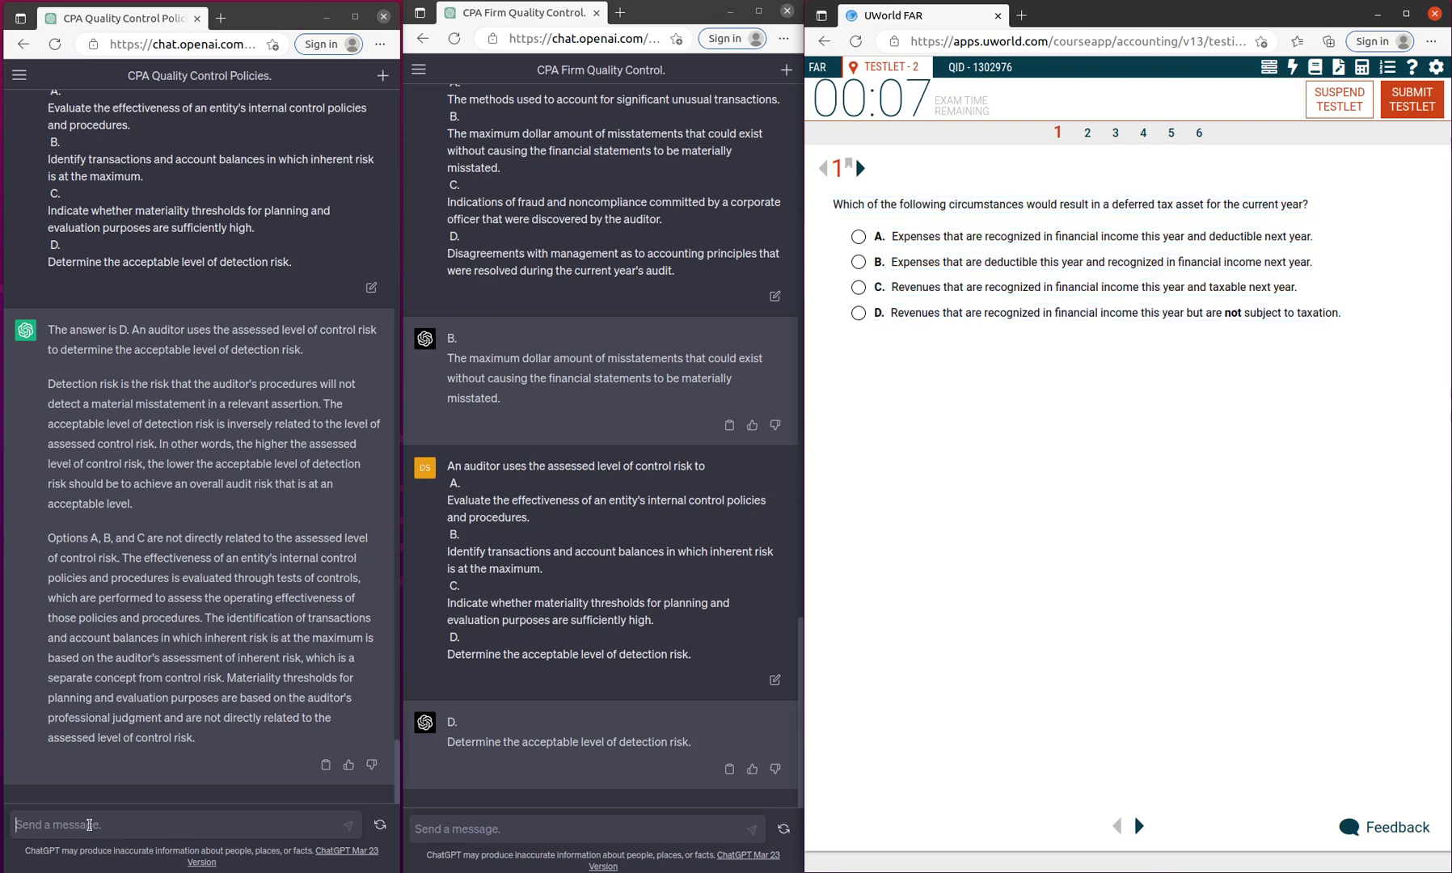
click(91, 824)
key(ctrl+v)
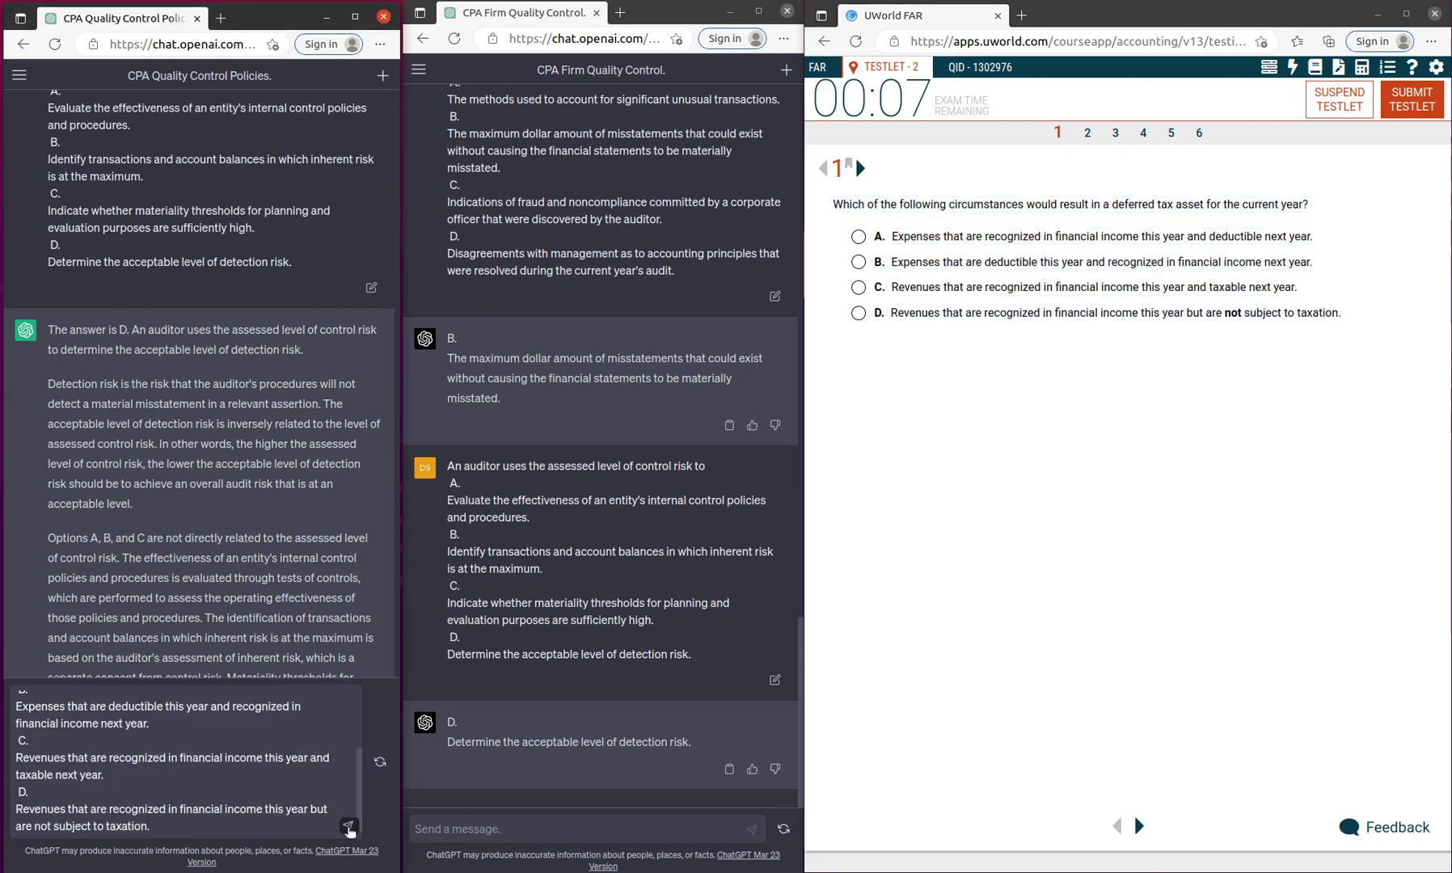
key(Return)
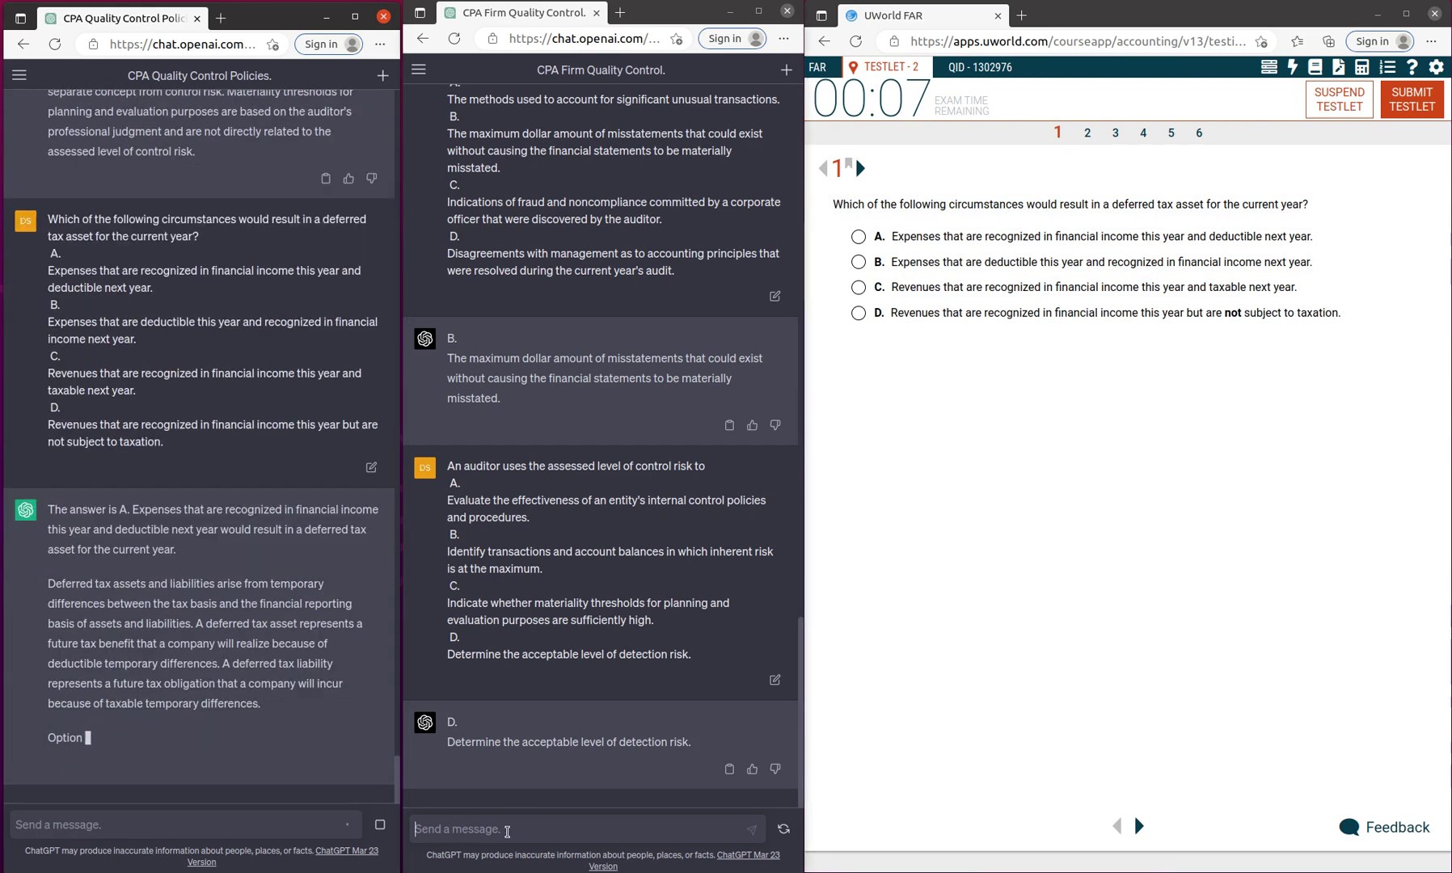
Paste the question into the second chat, mark B, and advance to question 2.
click(506, 828)
text(Which of the following circumstances would result in a deferred tax asset for the current year?  A. Expenses that are recognized in financial income this year and deductible next year.  B. Expenses that are deductible this year and recognized in financial income next year.  C. Revenues that are recognized in financial income this year and taxable next year.  D. Revenues that are recognized in financial income this year but are not subject to taxation.)
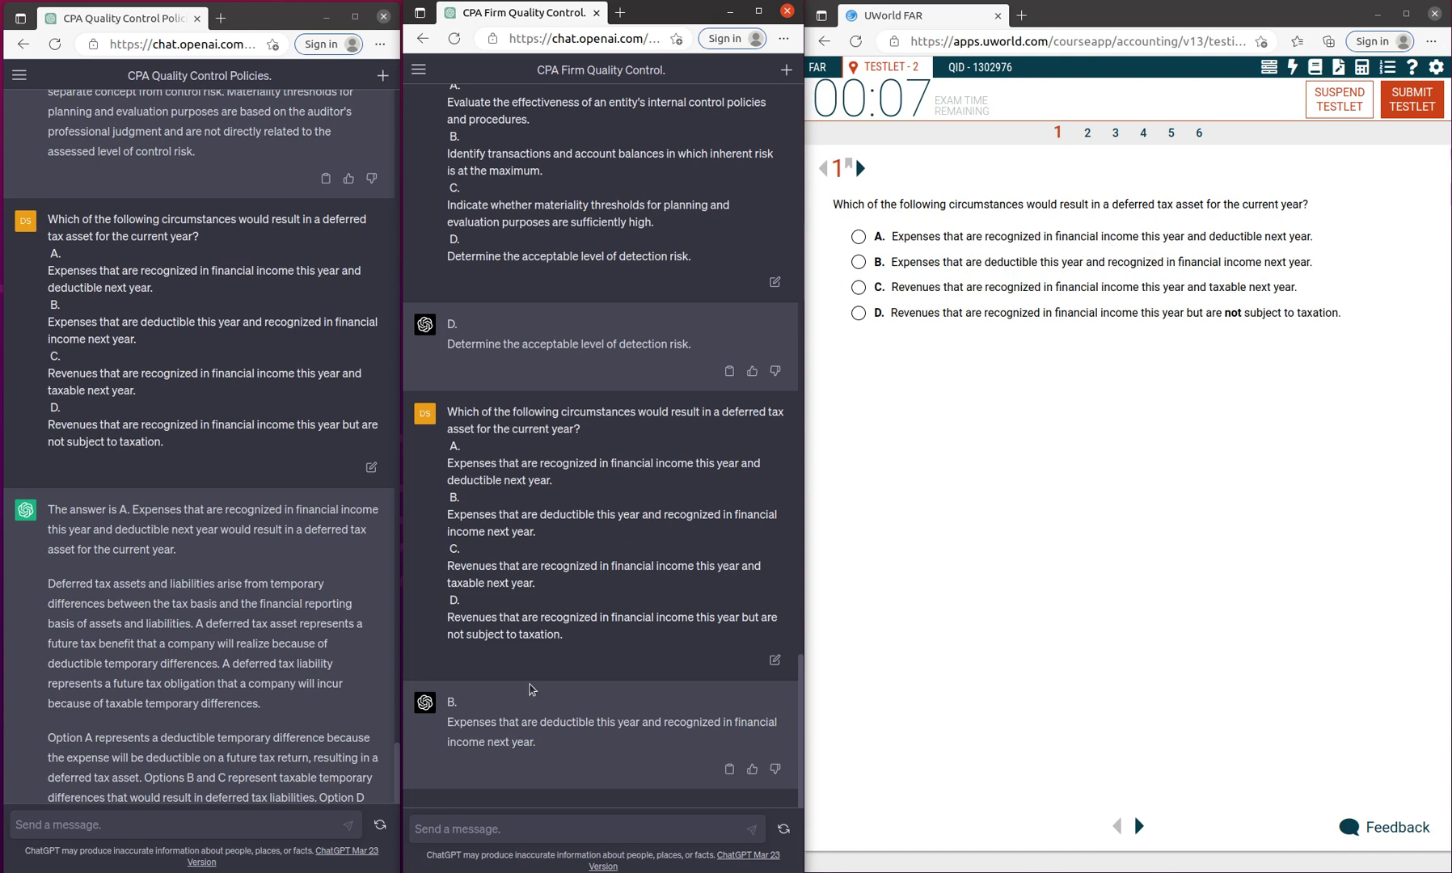
click(859, 262)
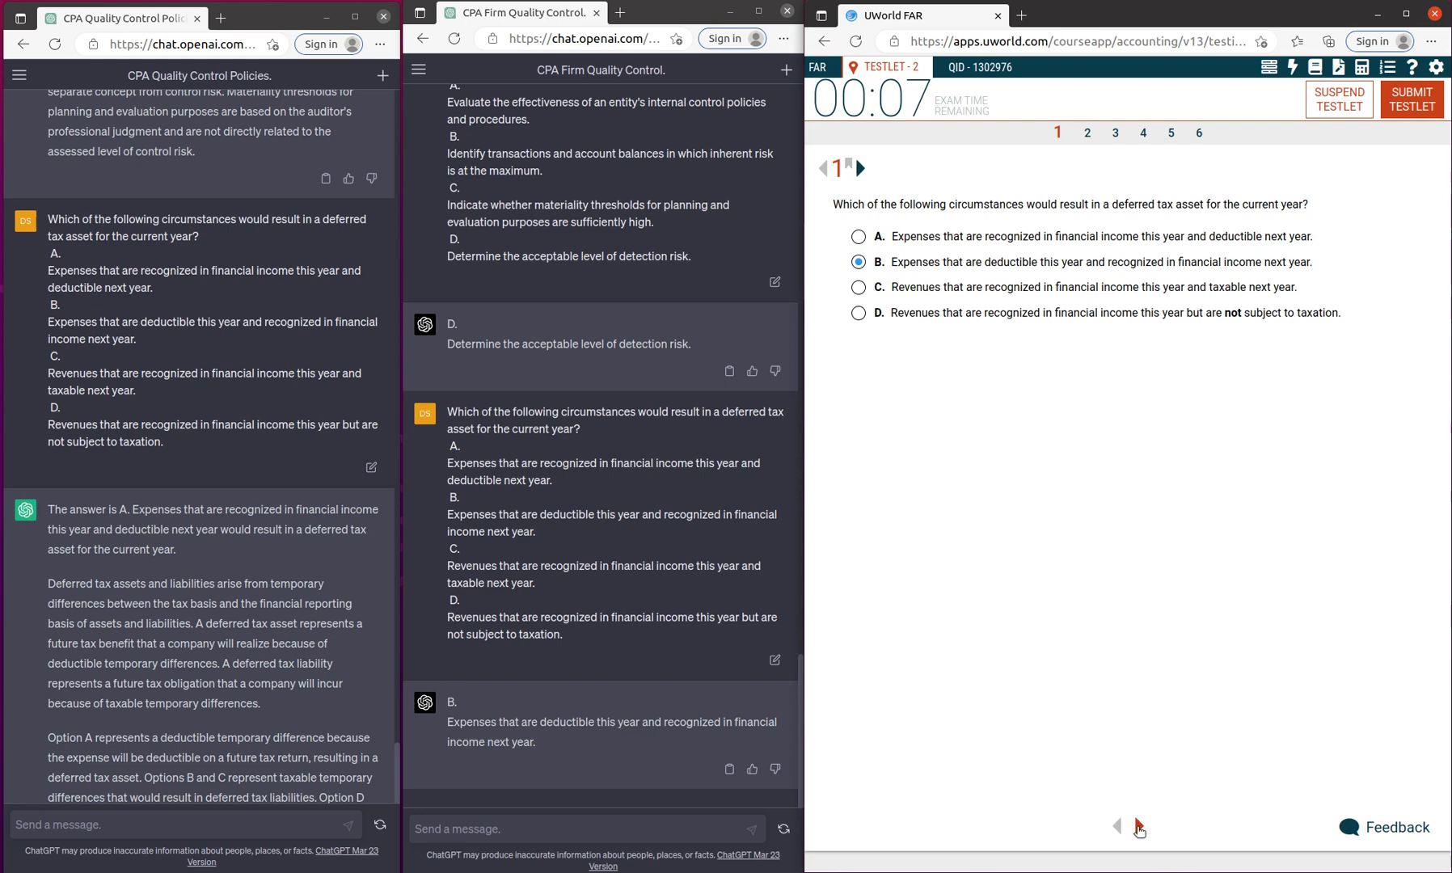
click(1139, 828)
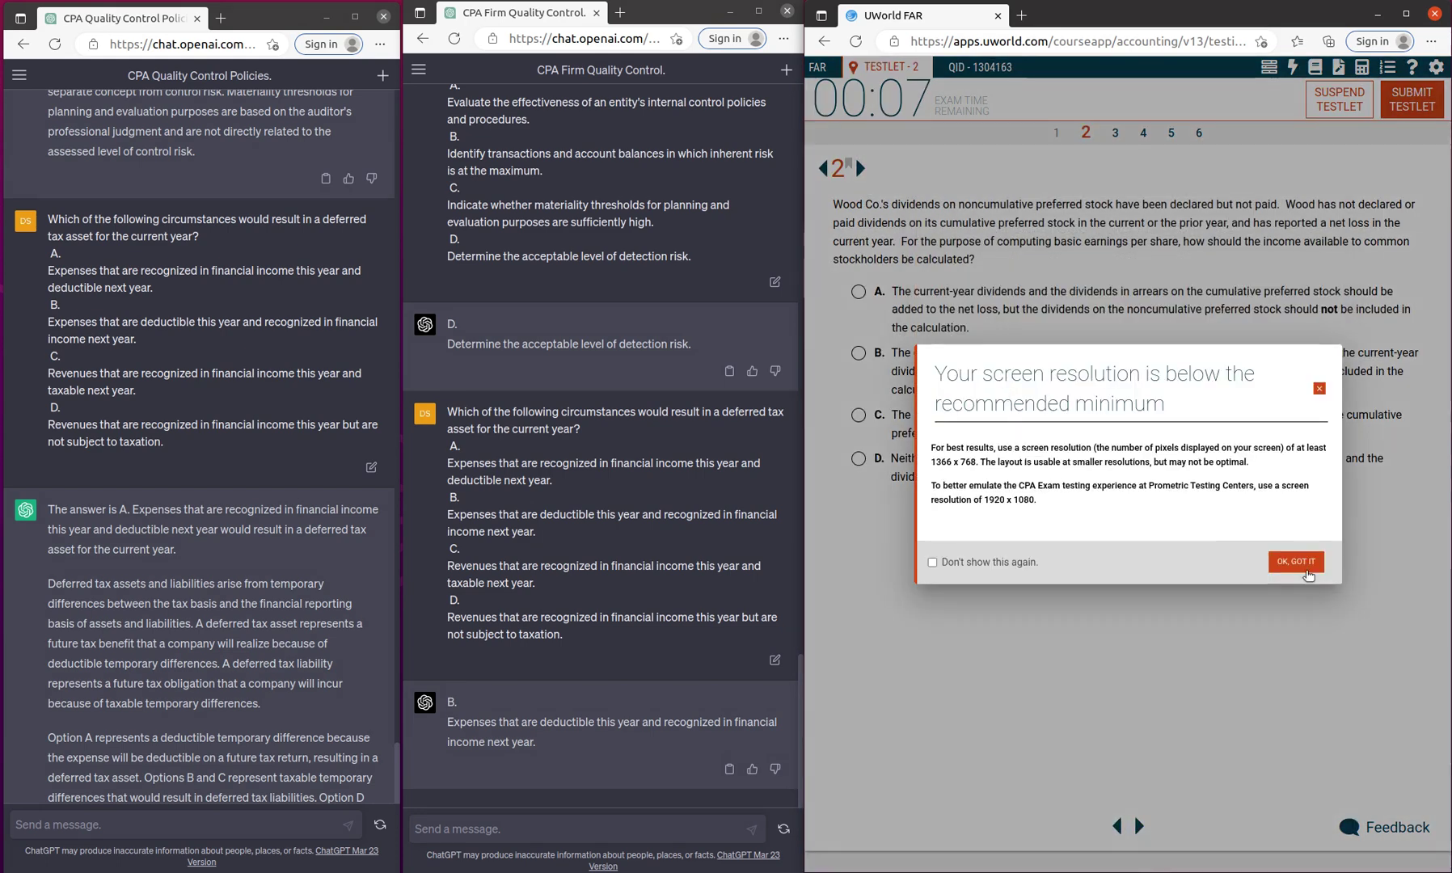
Dismiss the resolution warning and copy a capture of the Wood Co. EPS question and options.
click(931, 561)
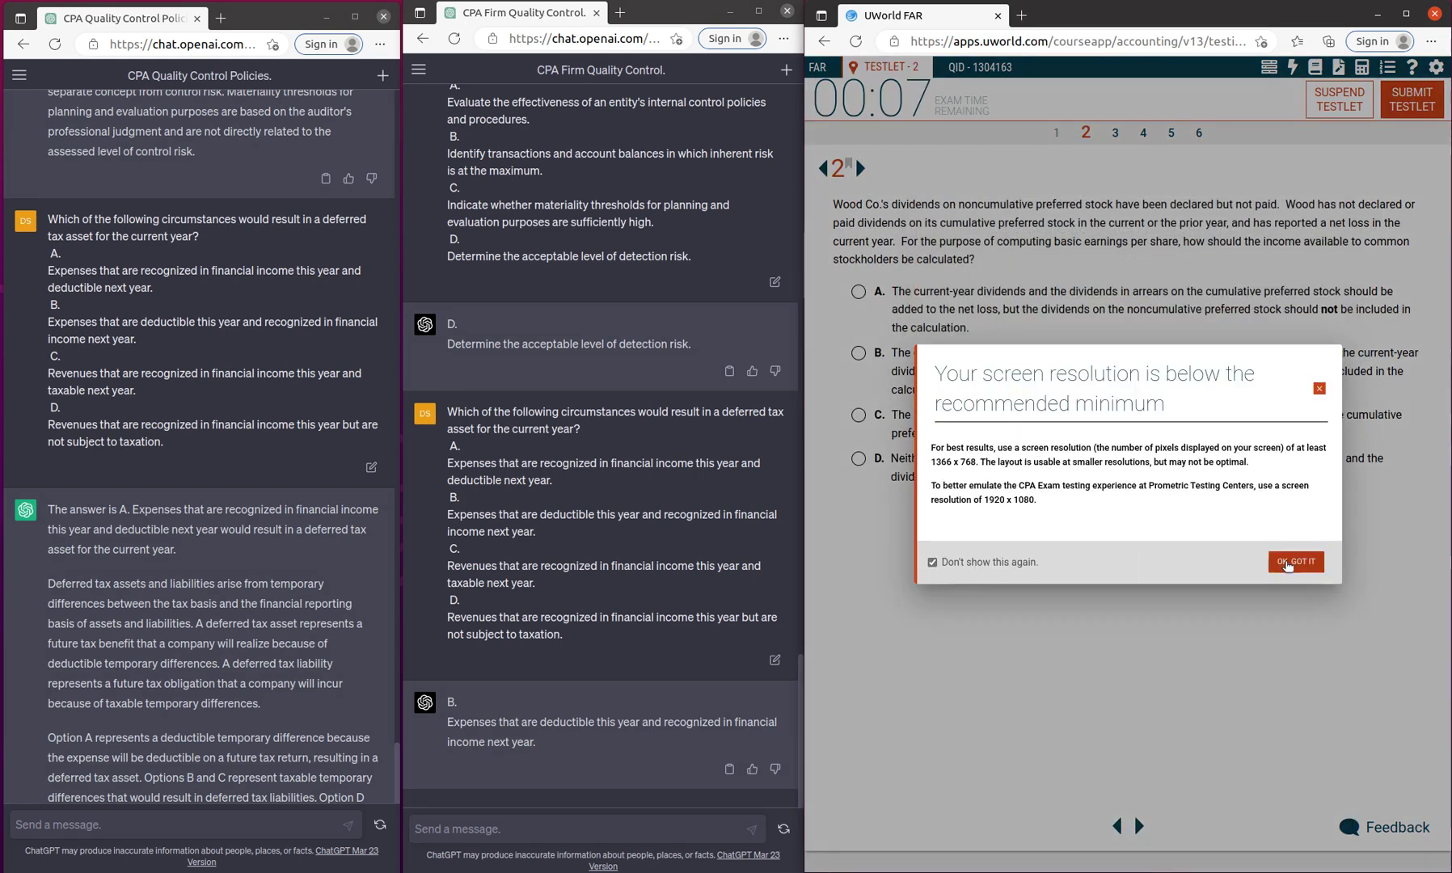
key(Escape)
key(shift+Print)
drag(827, 195, 1404, 524)
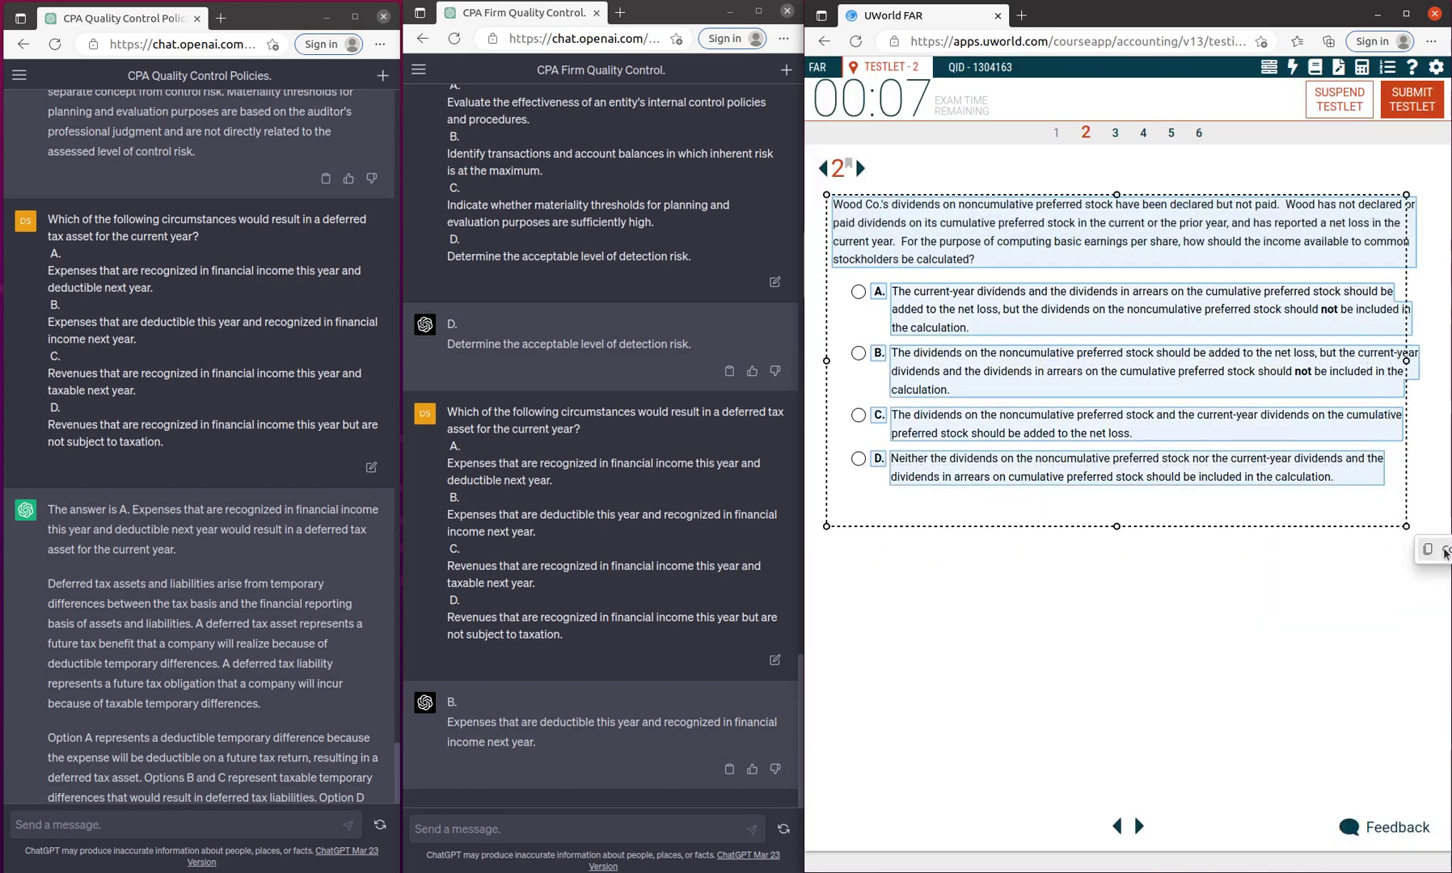
click(1445, 552)
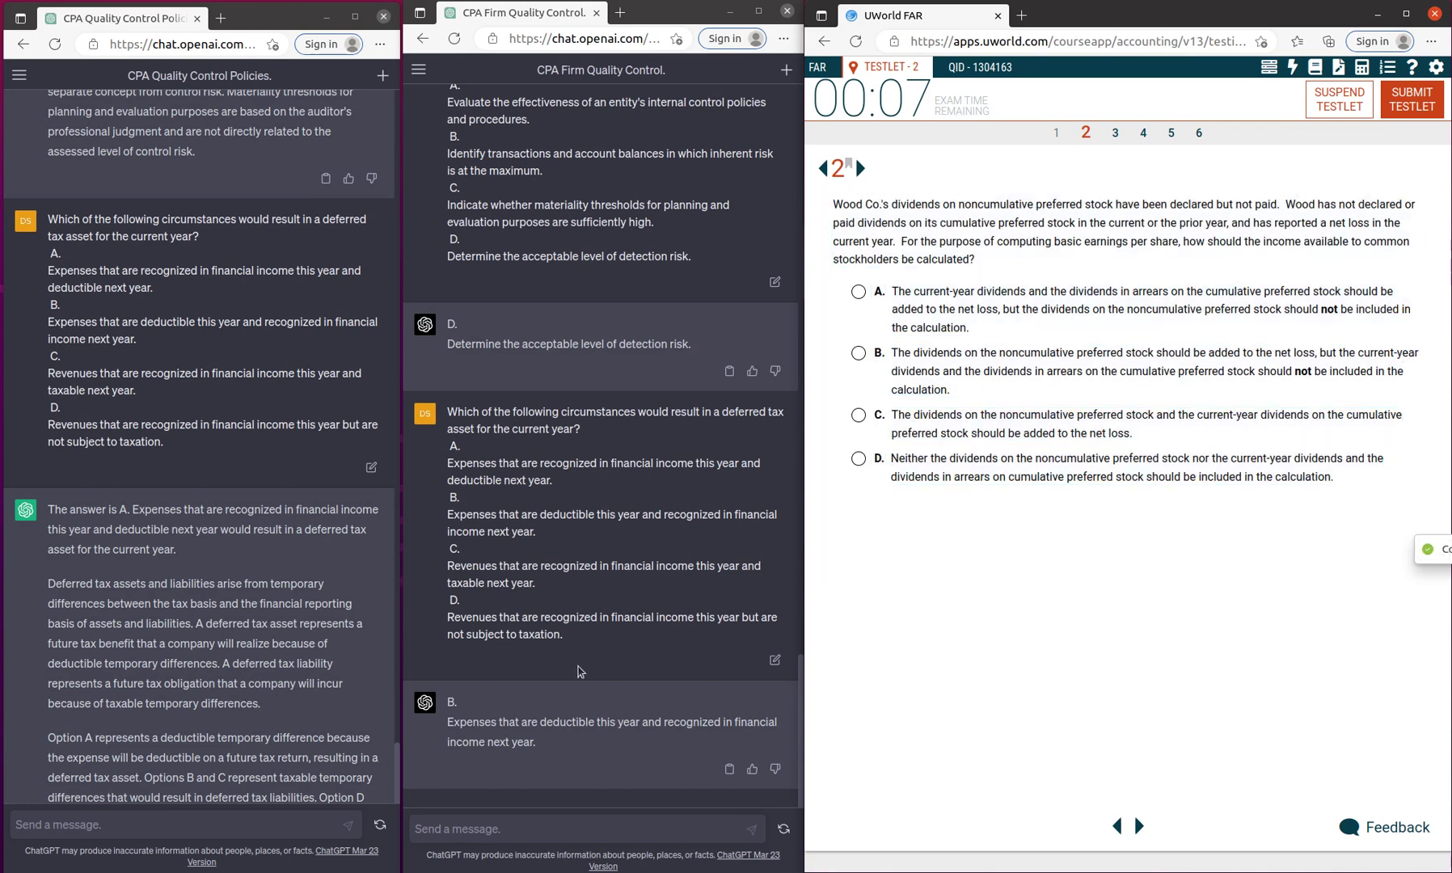
Send the Wood Co. question to both chats, then mark answer C and advance to question 3.
click(197, 825)
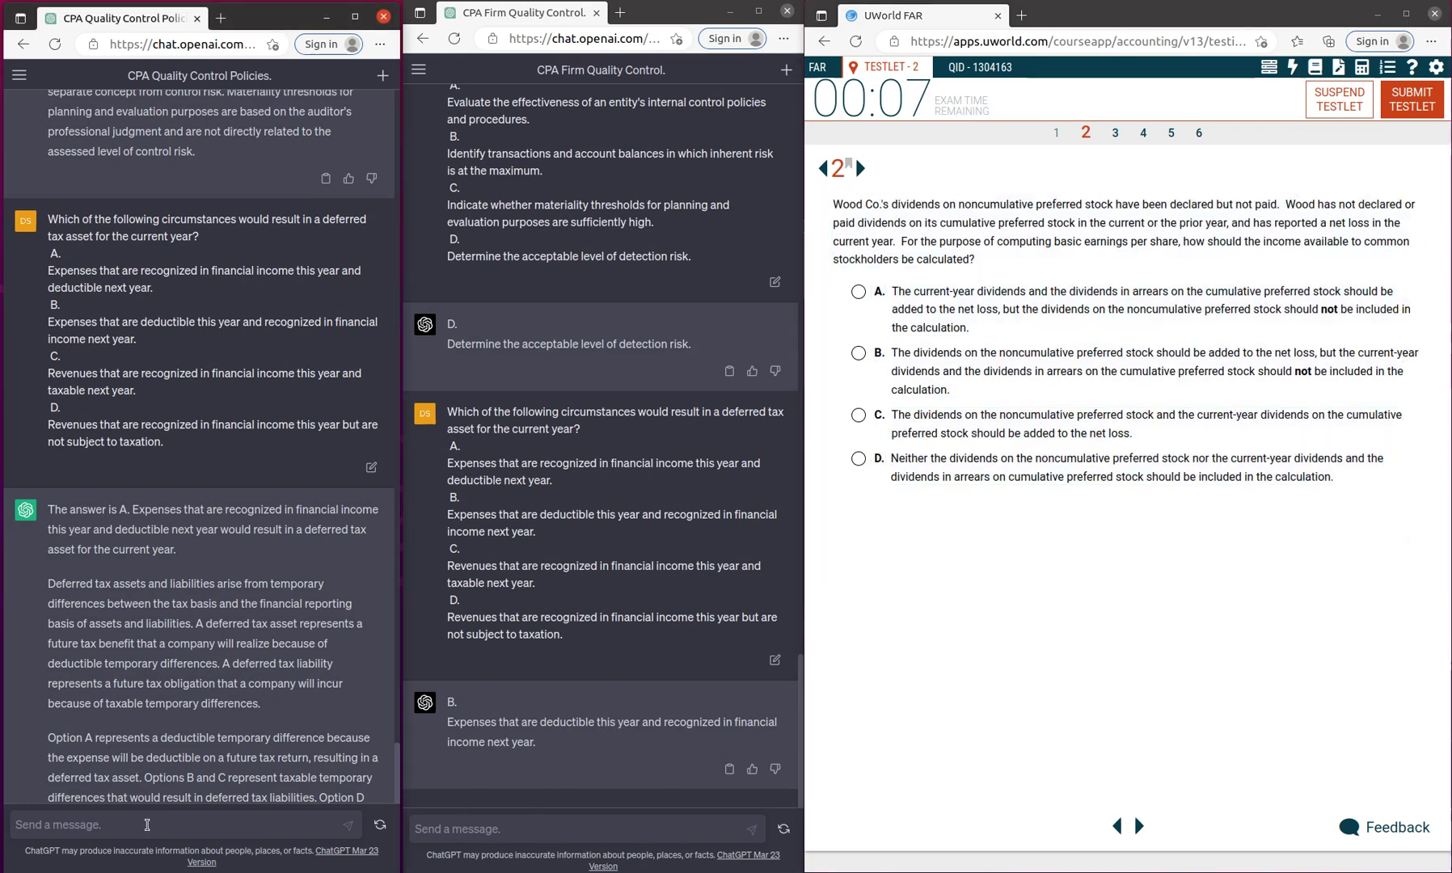
key(ctrl+v)
click(349, 831)
click(476, 828)
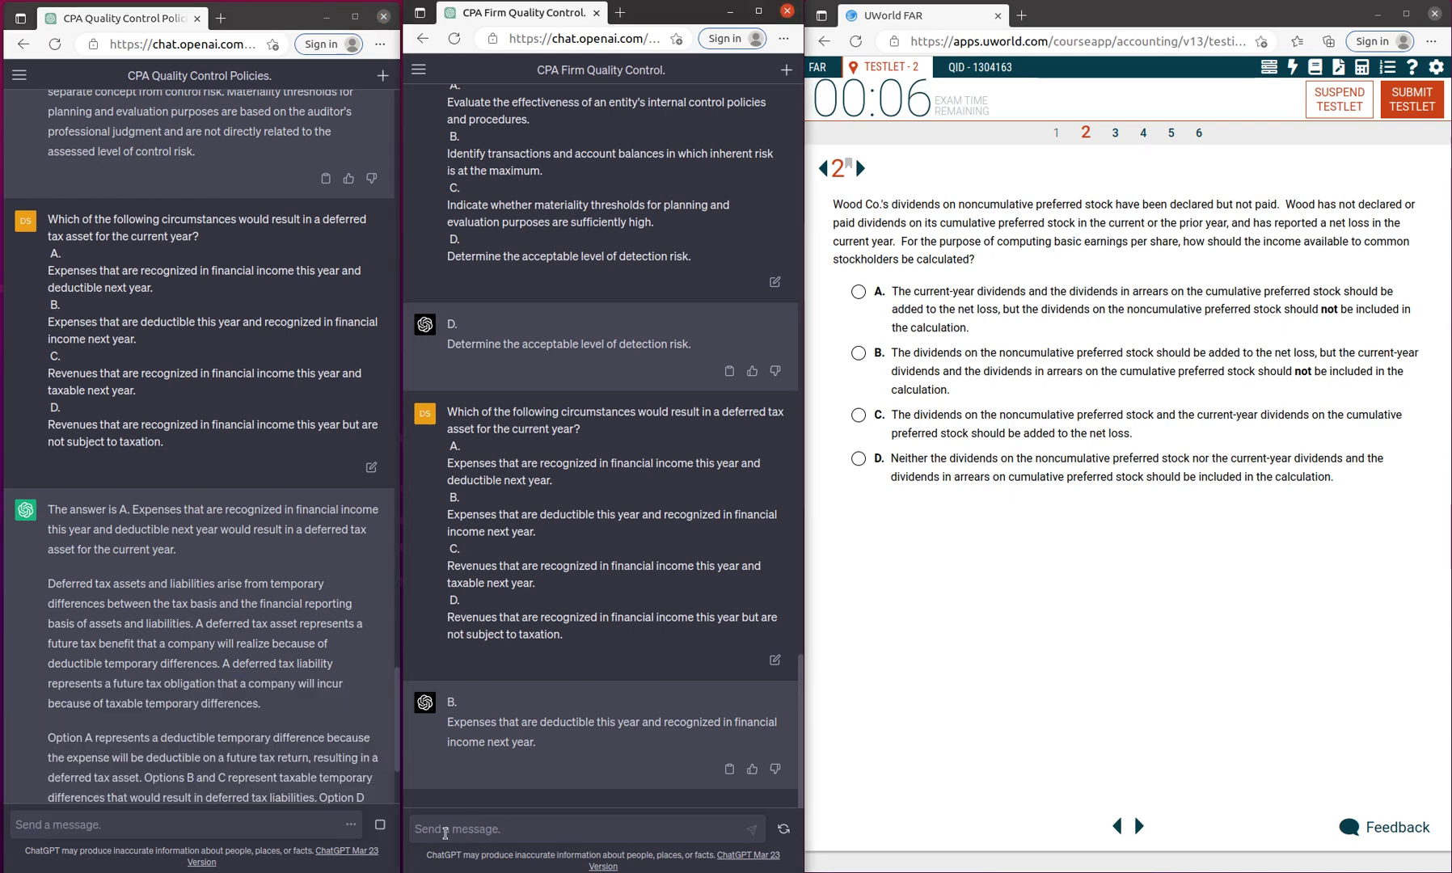
key(ctrl+v)
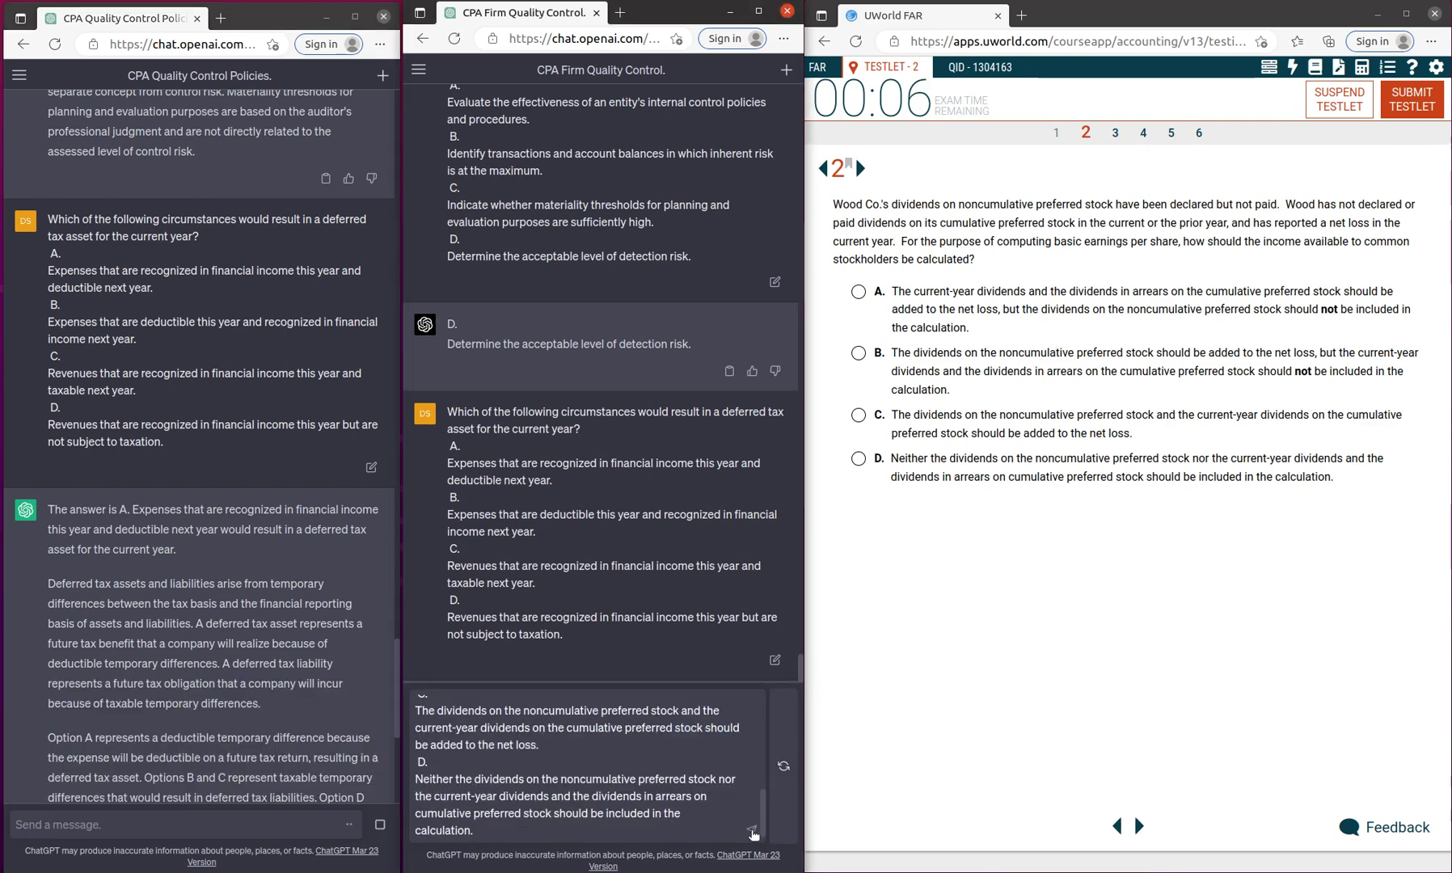
click(752, 830)
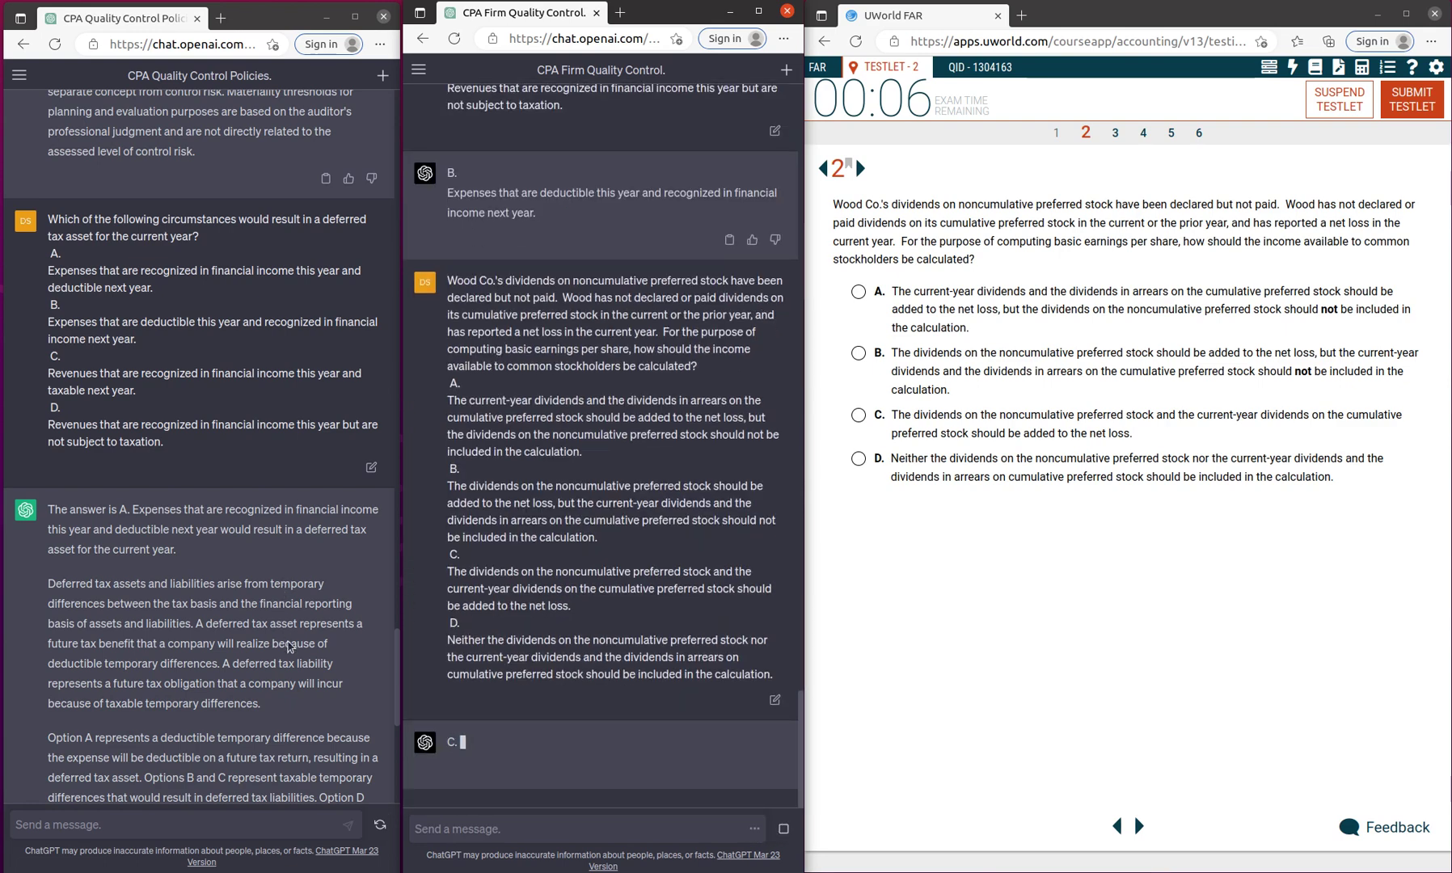
scroll(284, 623, down, 10)
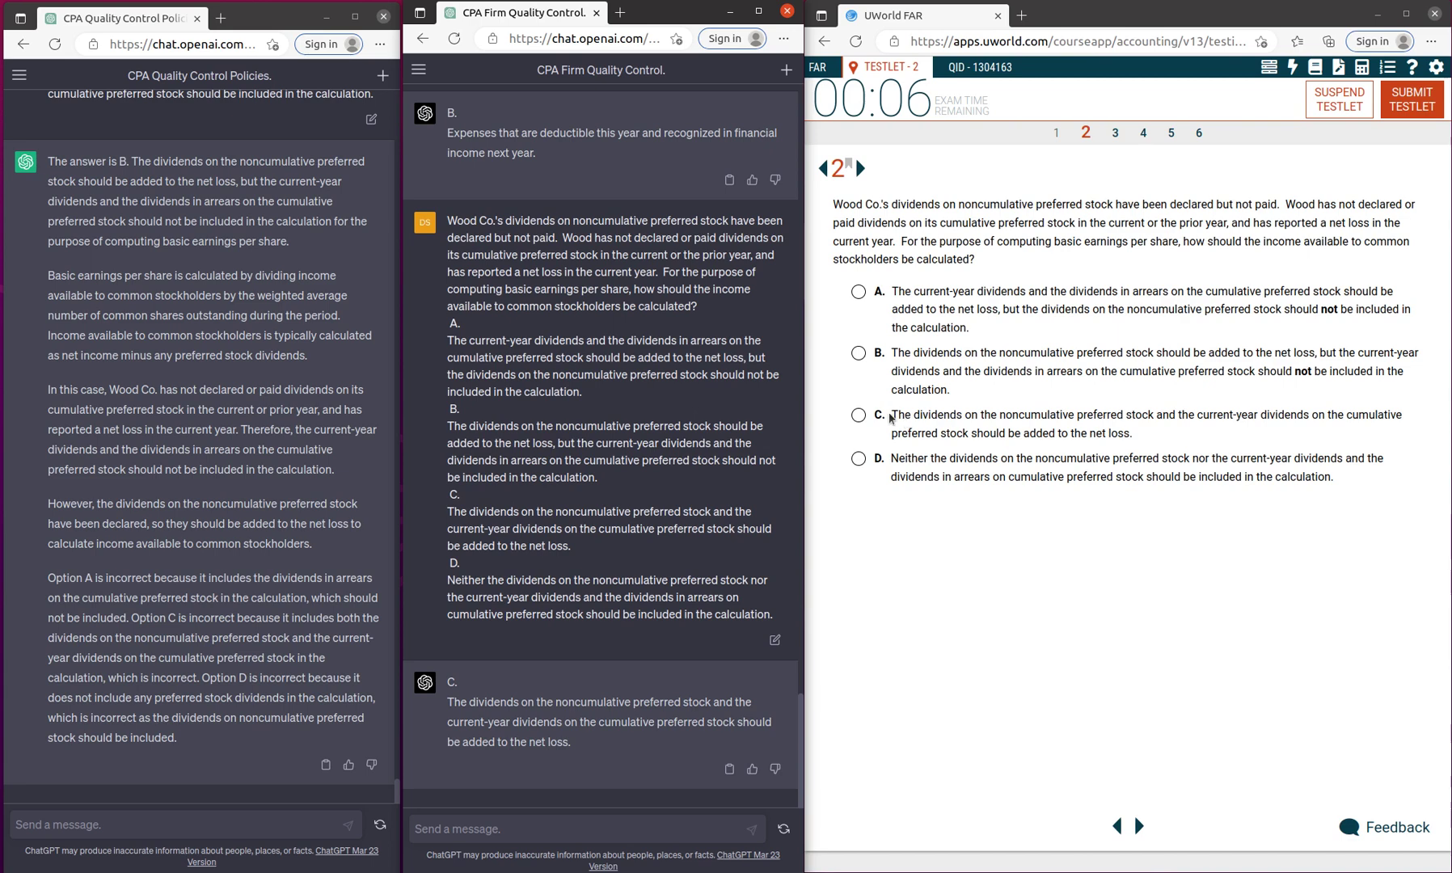
click(859, 415)
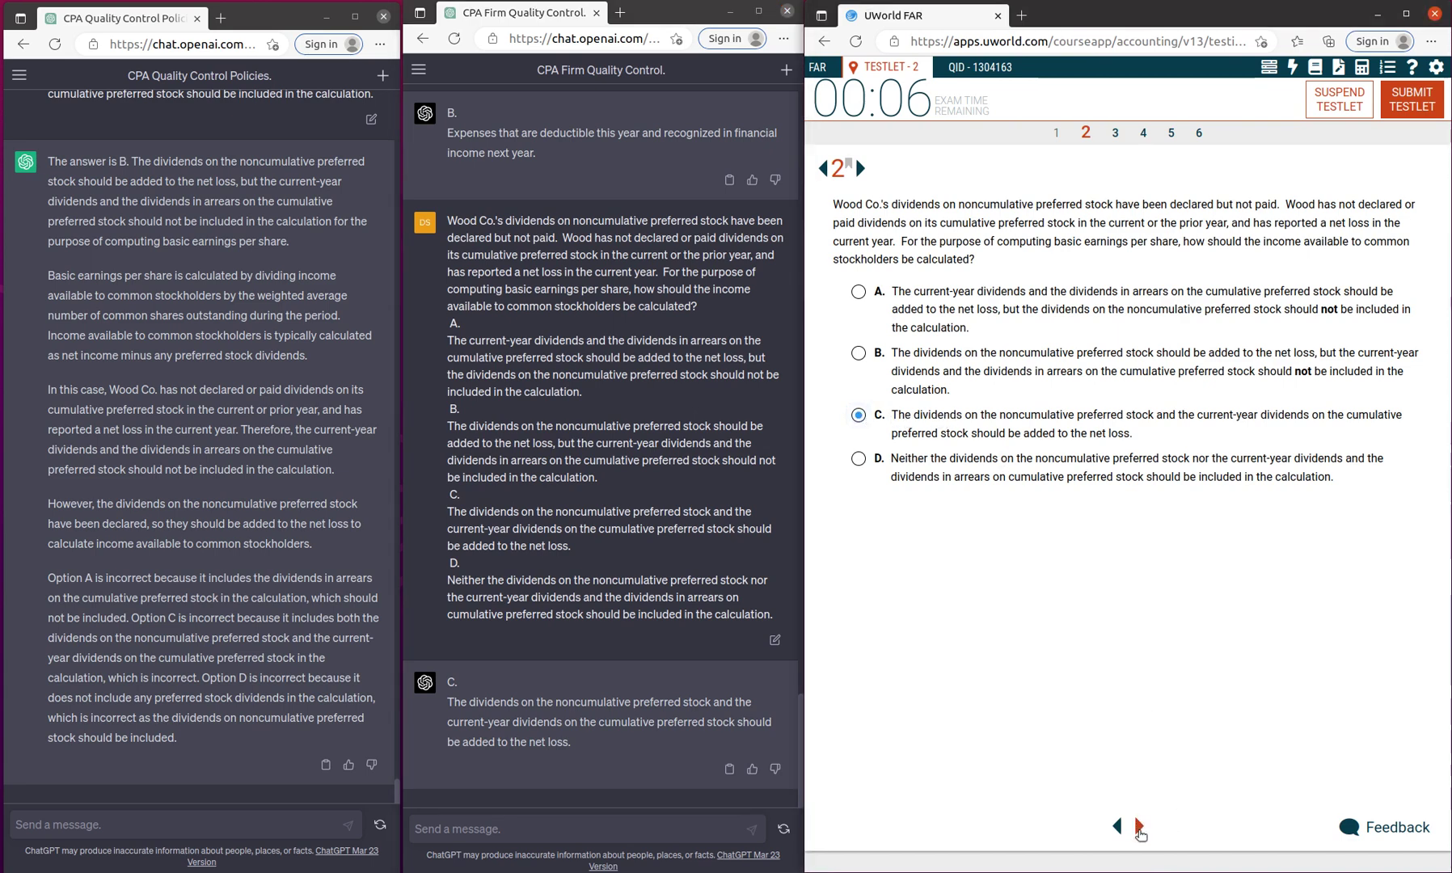
click(1138, 826)
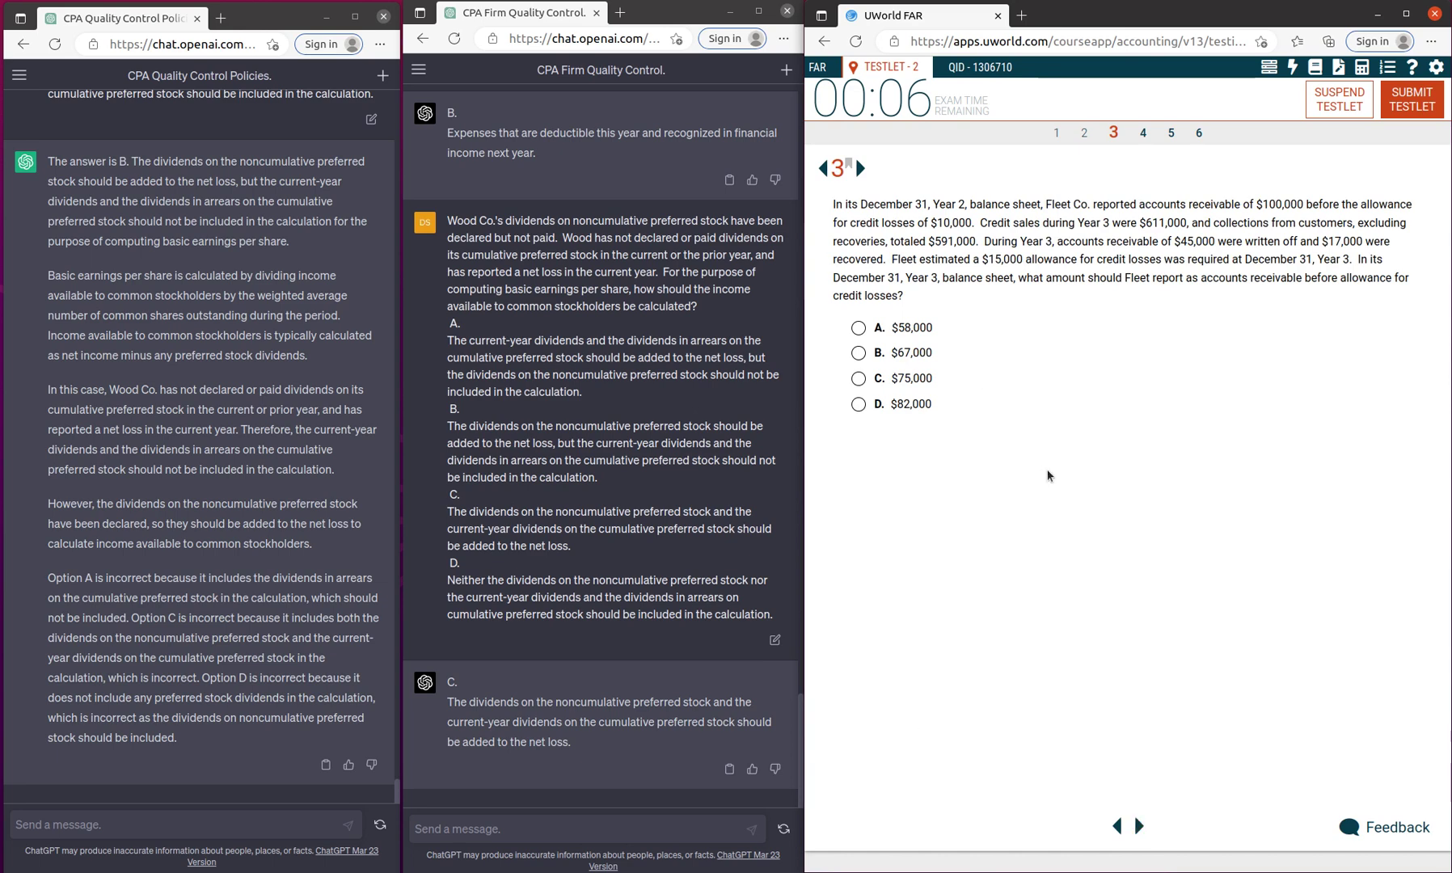
Copy a capture of the Fleet Co. receivables question with its options.
key(ctrl+shift+s)
drag(830, 192, 1412, 478)
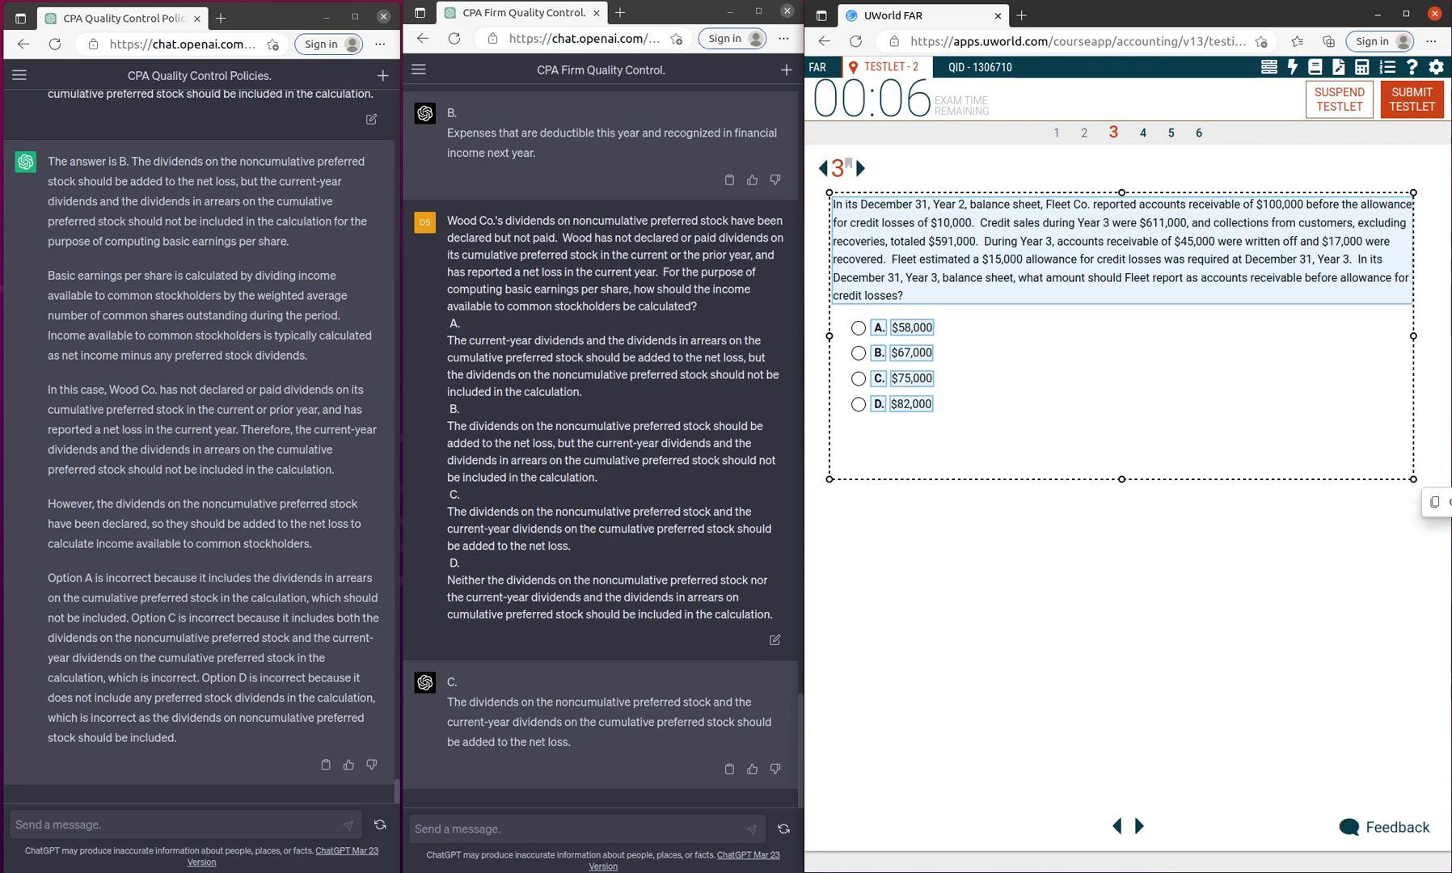
click(1435, 502)
Send the Fleet Co. question to both chats, mark D ($82,000), and advance to question 4.
click(82, 825)
key(ctrl+v)
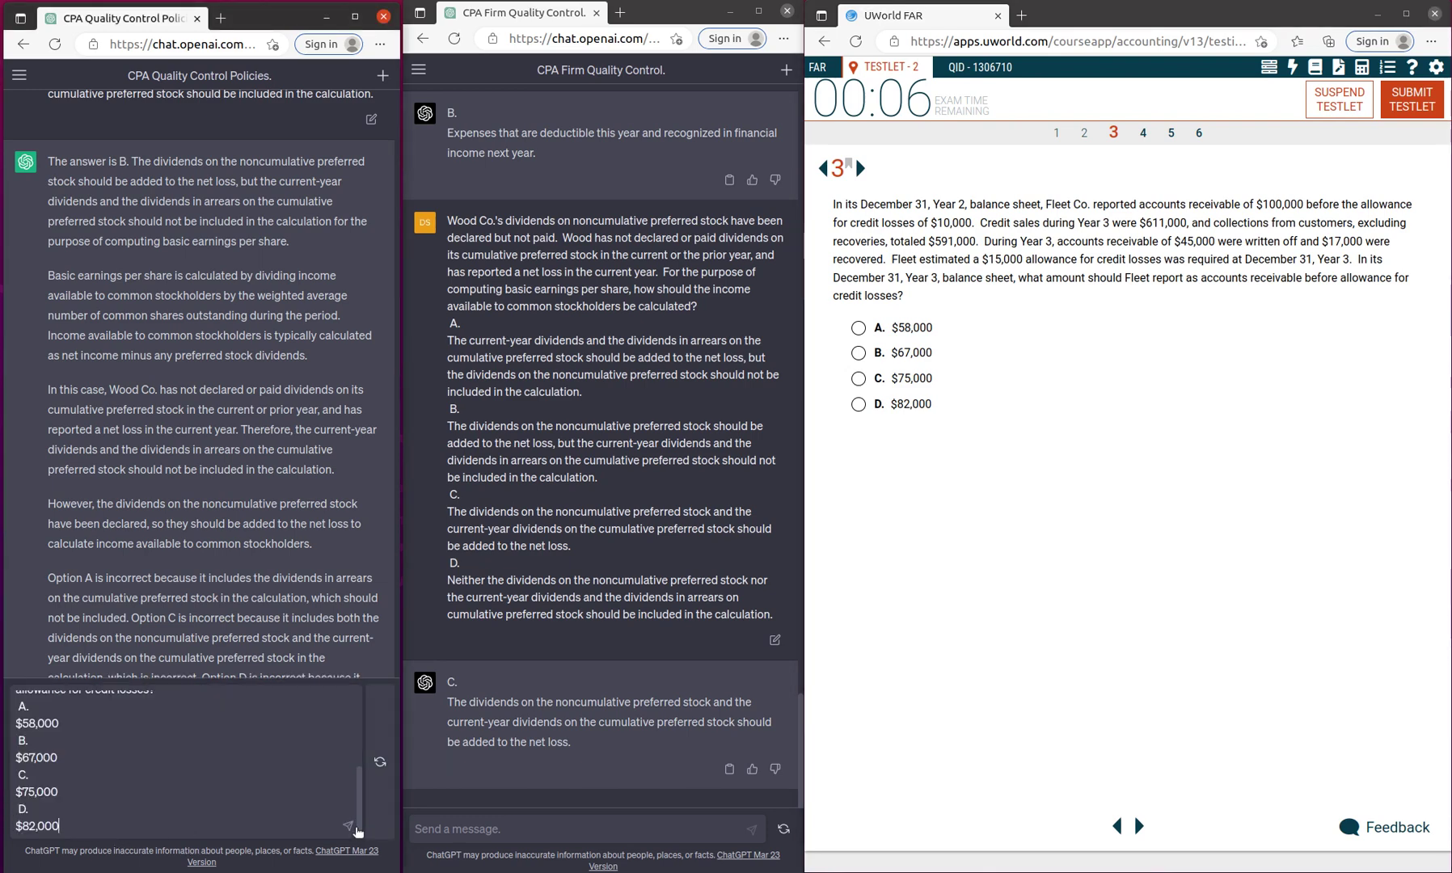
click(351, 830)
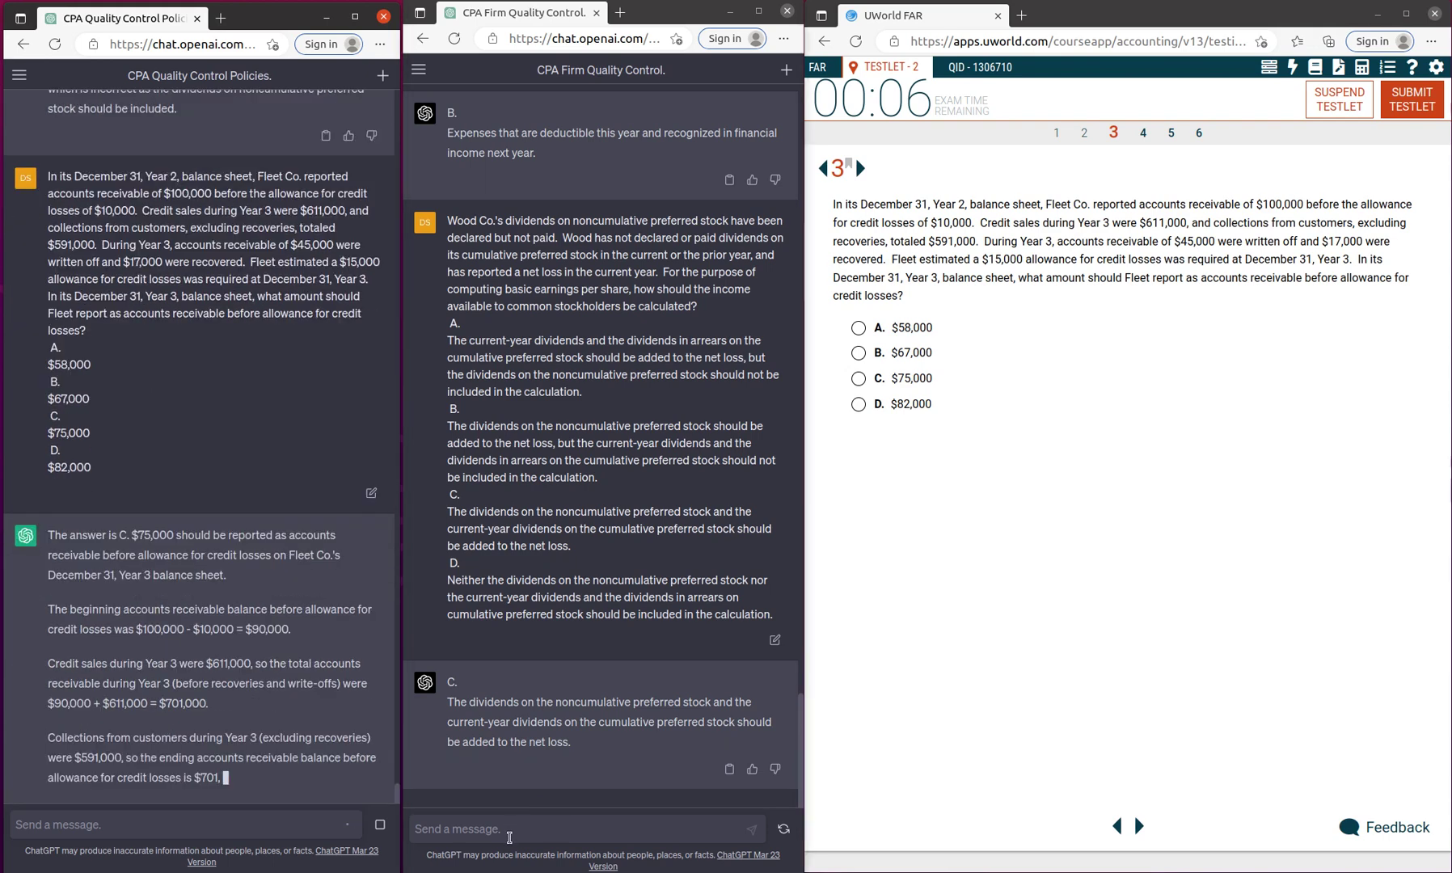
key(ctrl+v)
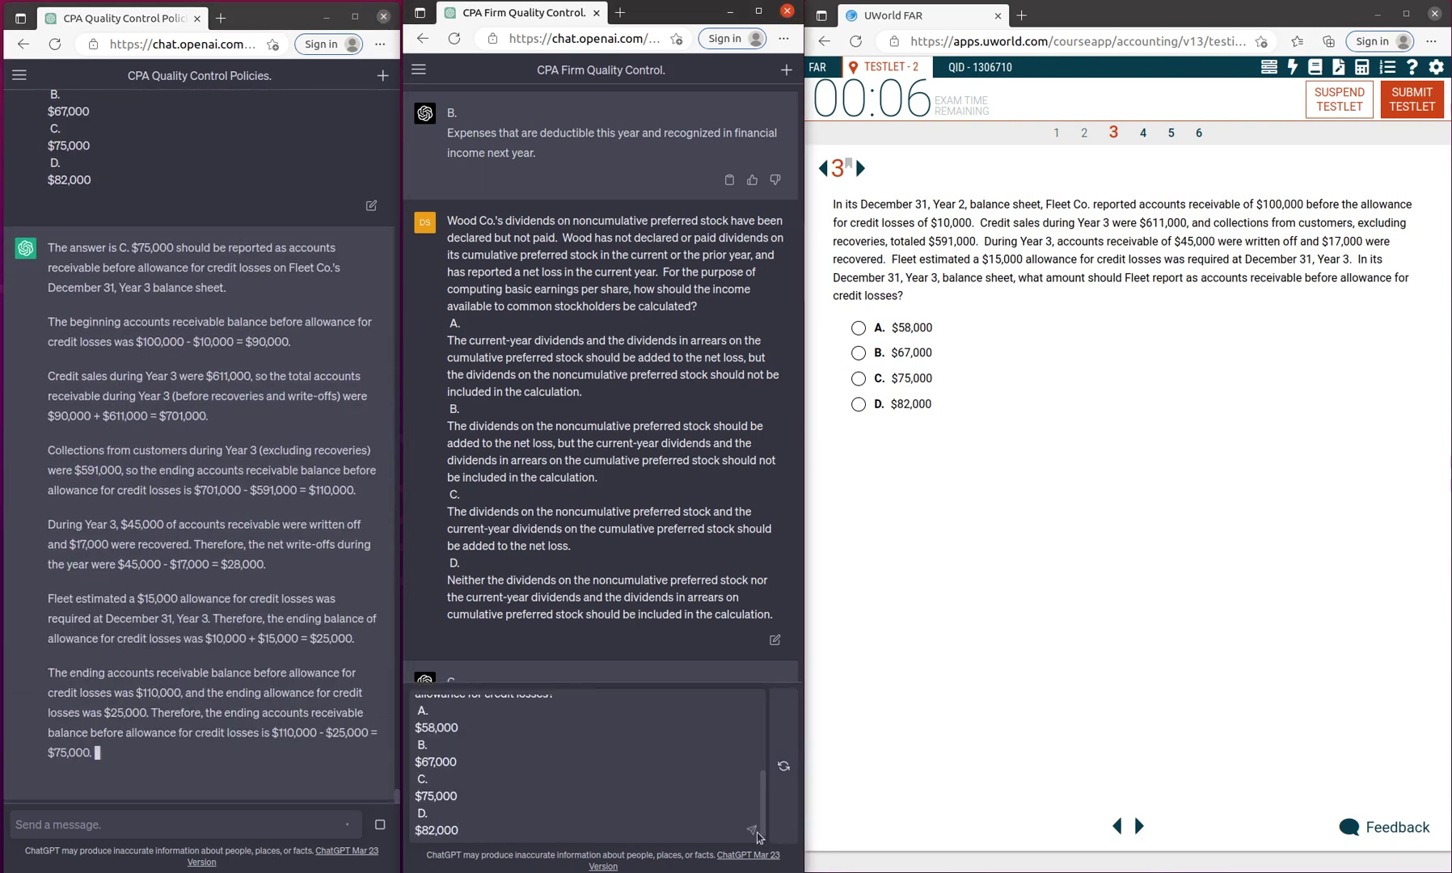
click(751, 831)
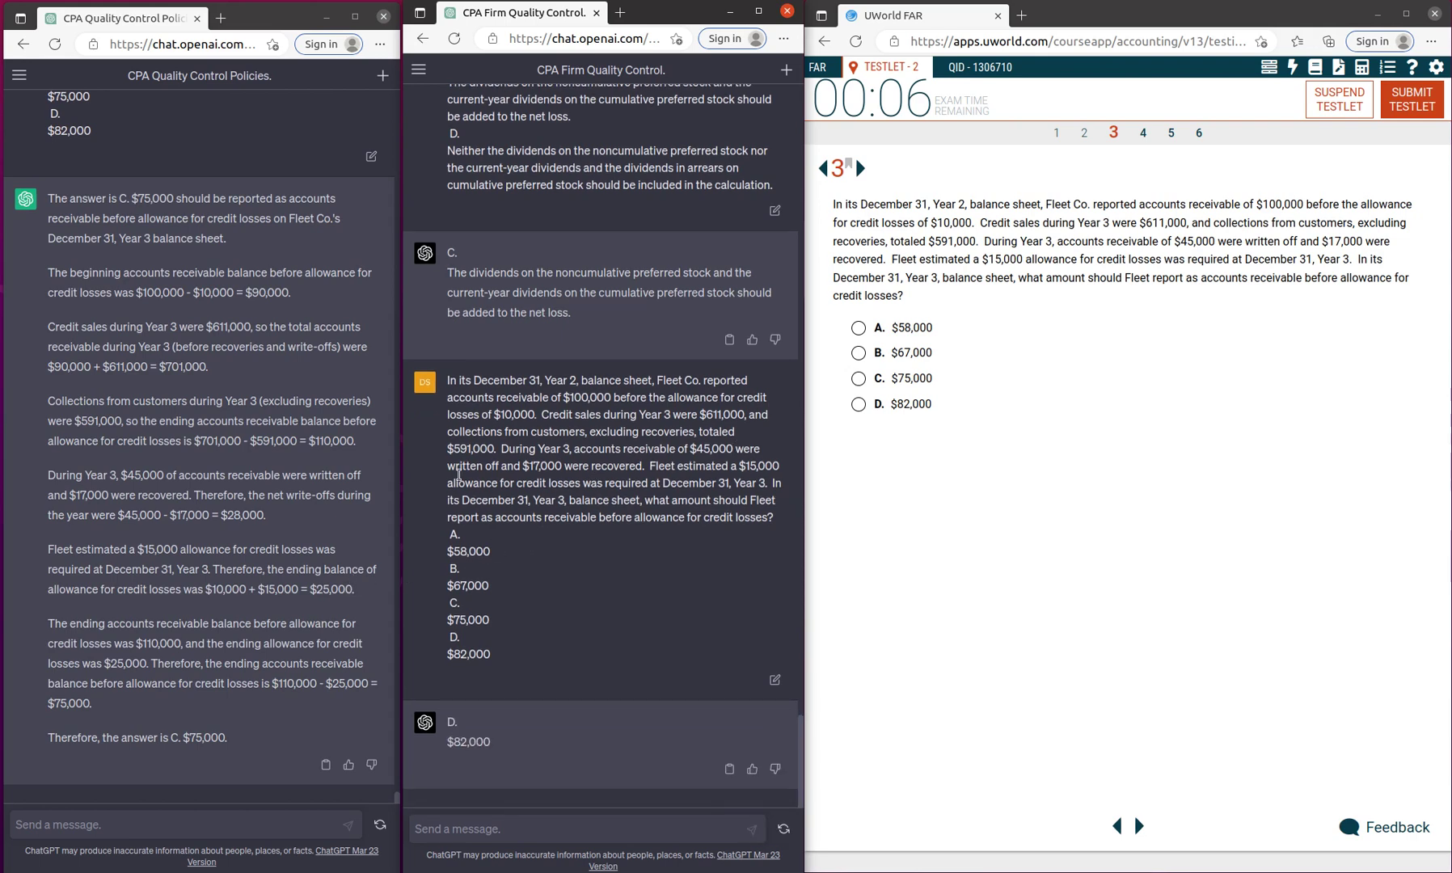
click(859, 405)
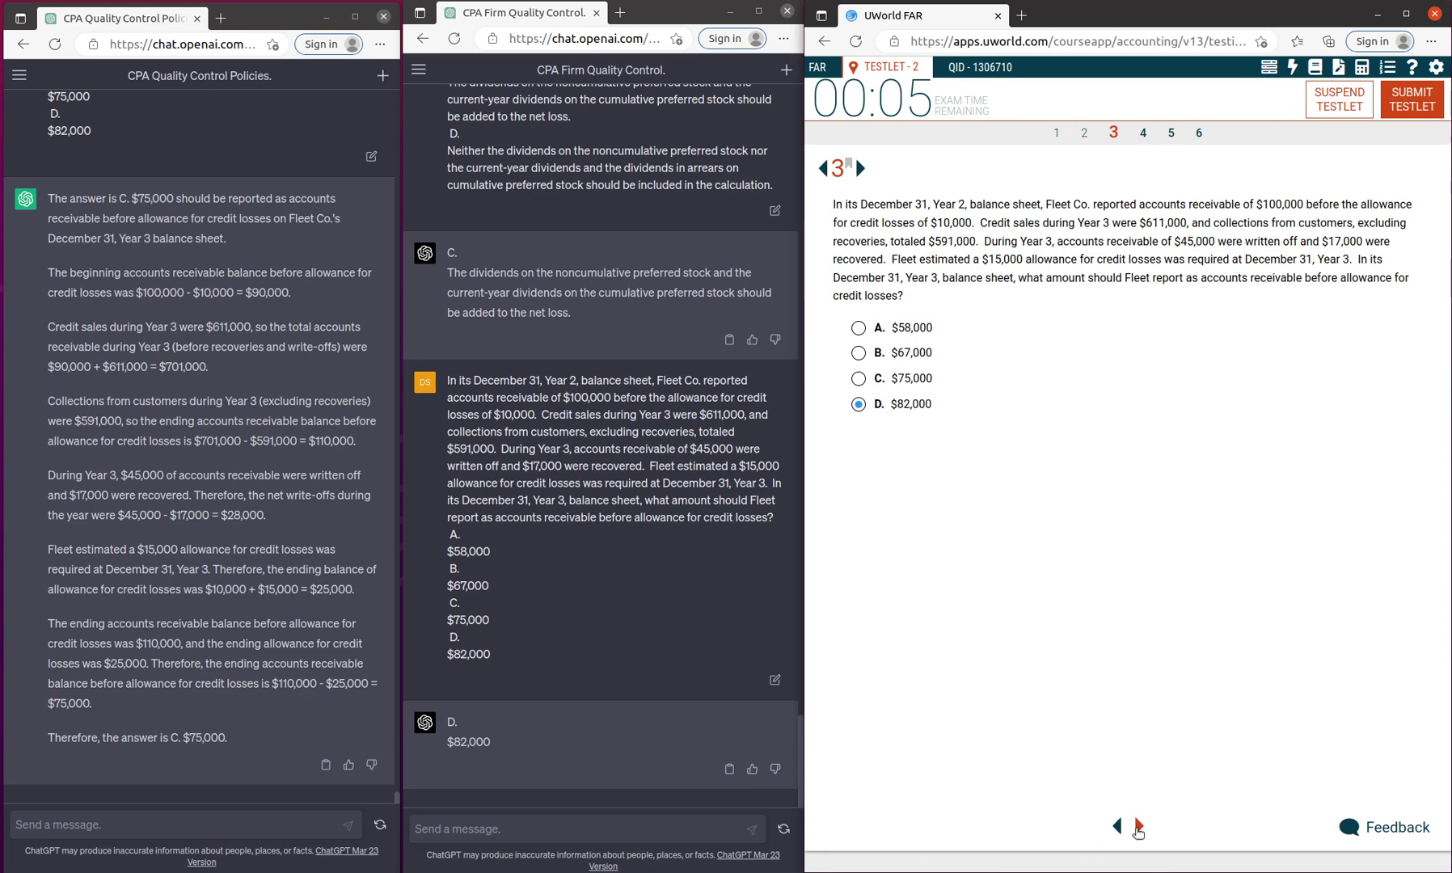
click(1140, 826)
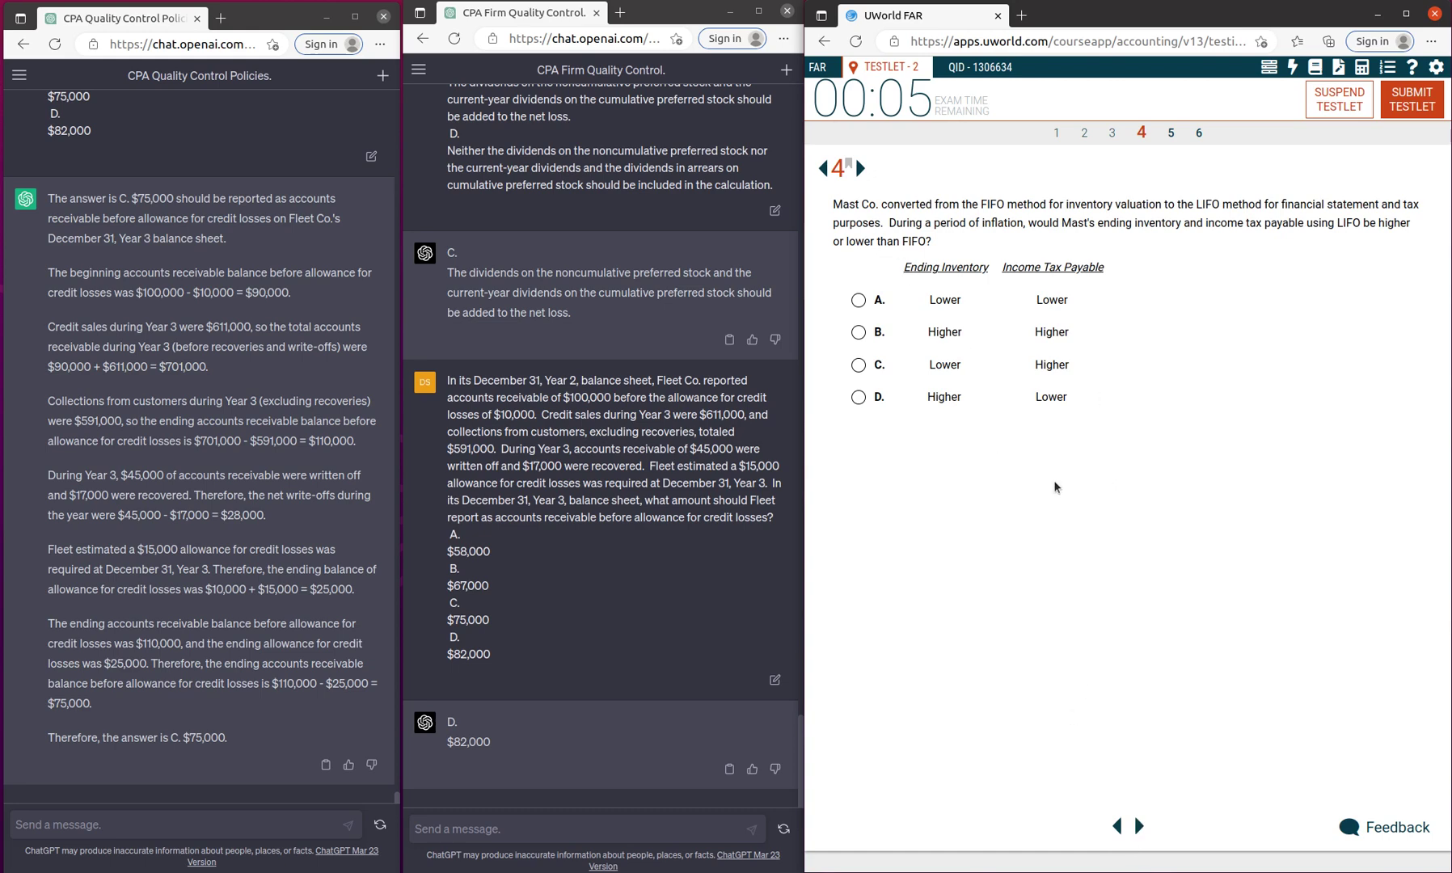
Capture the Mast Co. FIFO-to-LIFO question, close the stray developer tools, and copy it.
key(super+shift+s)
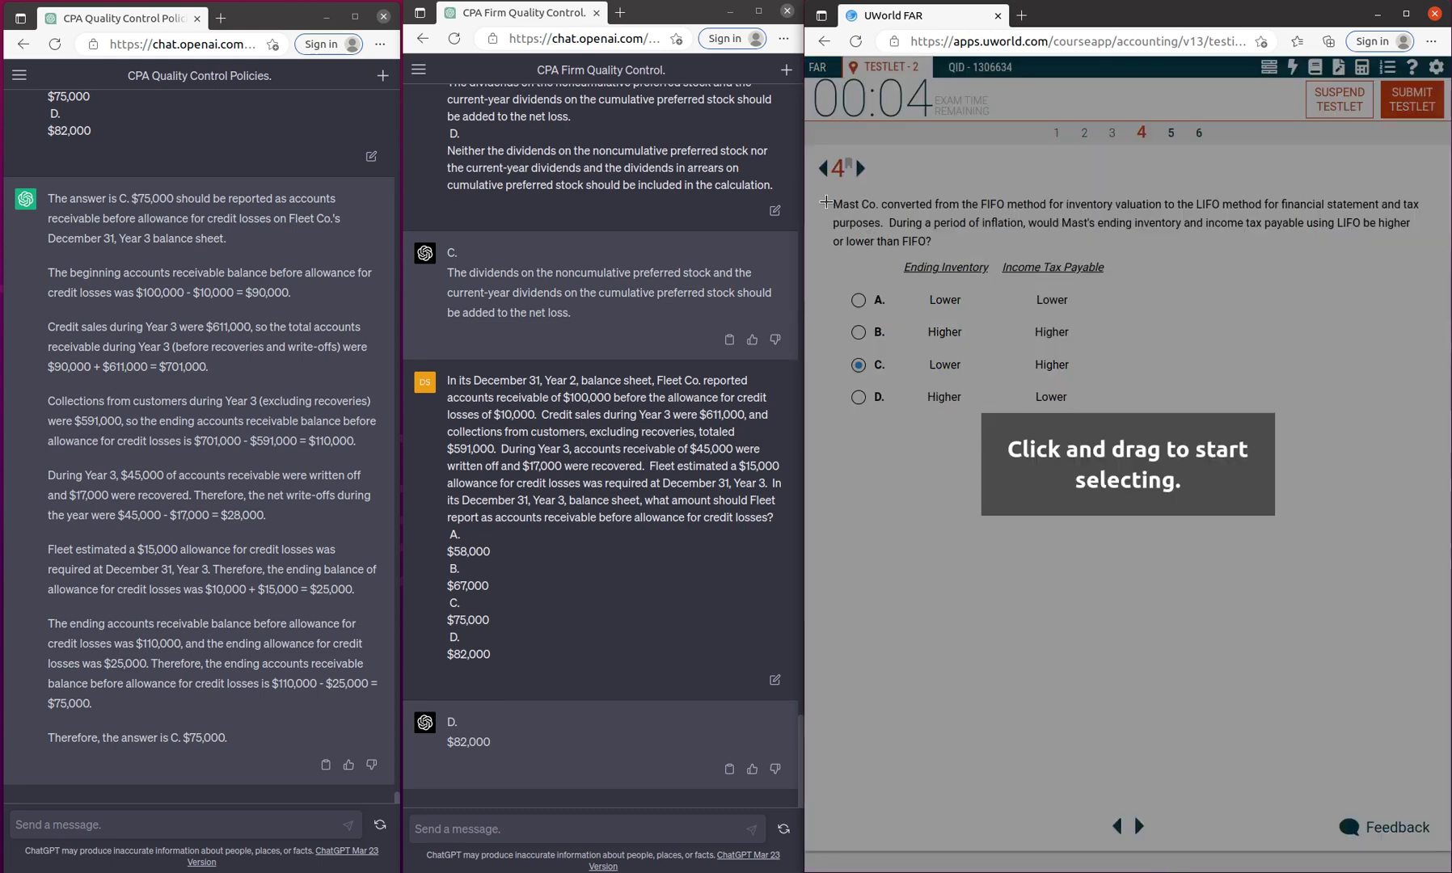
key(Escape)
drag(821, 195, 1423, 436)
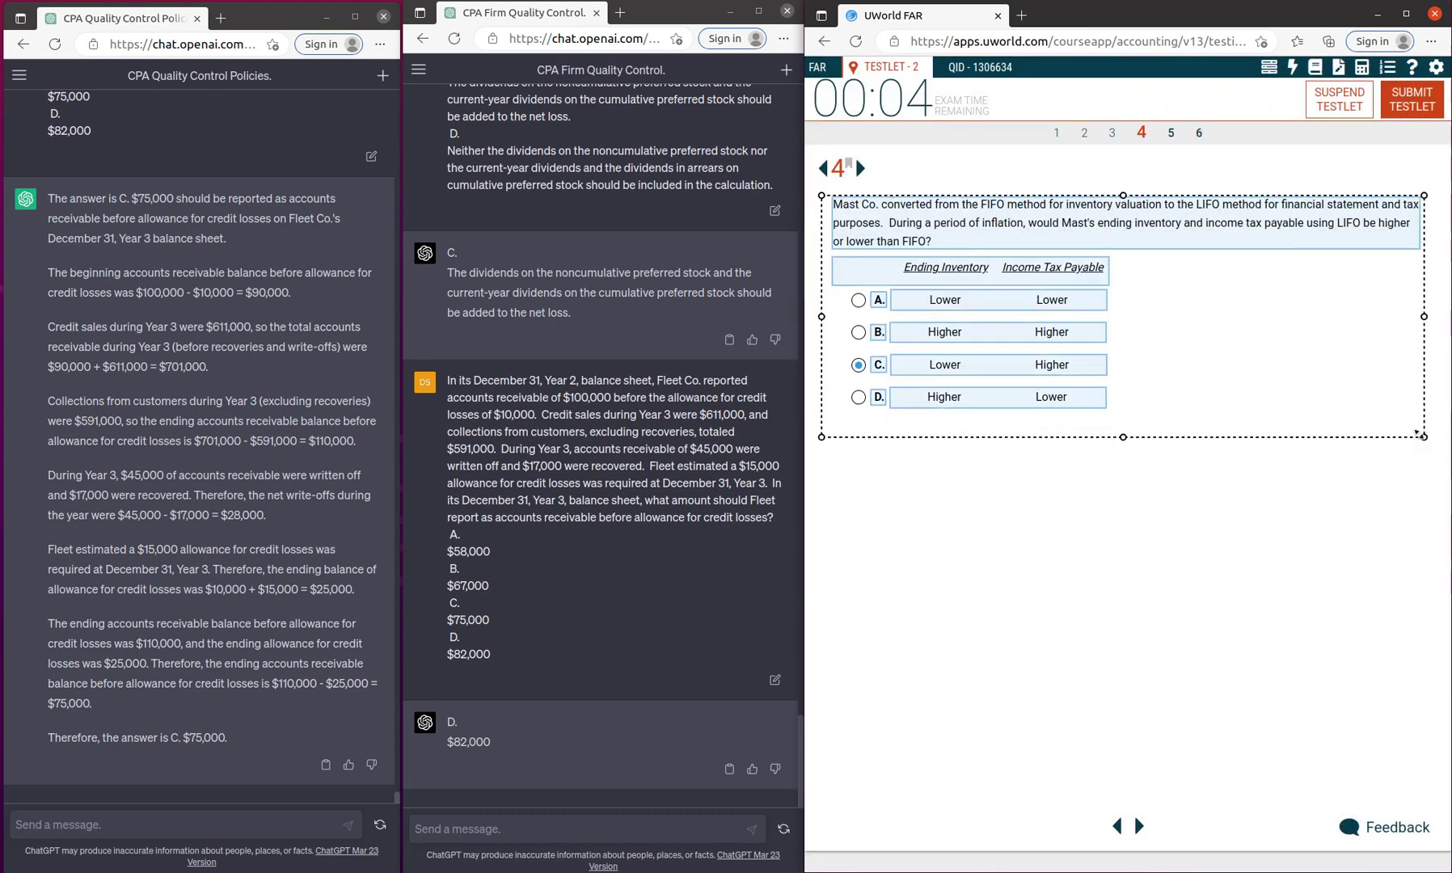
key(F12)
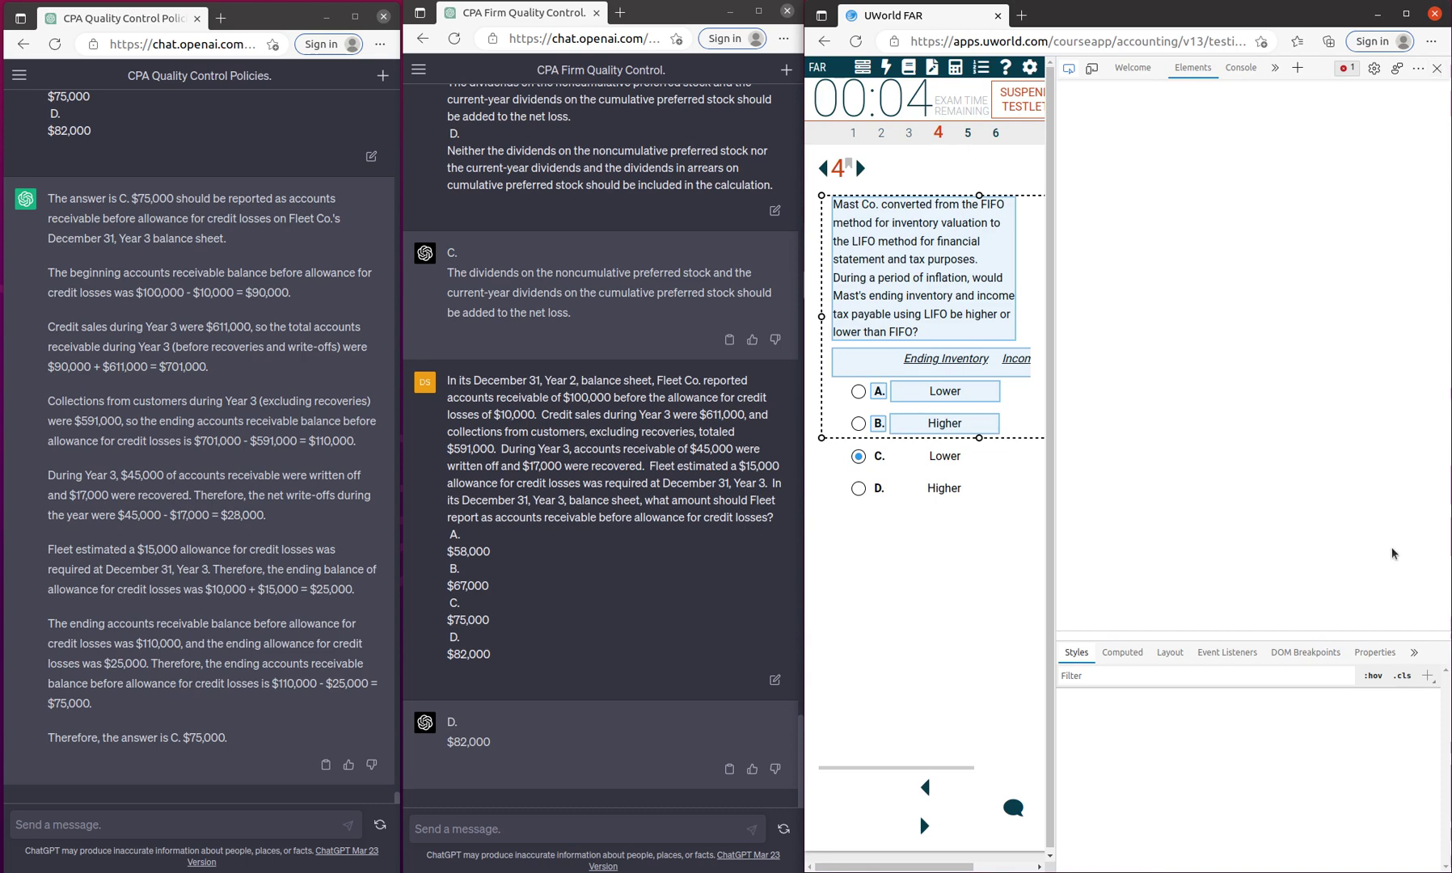
click(1435, 70)
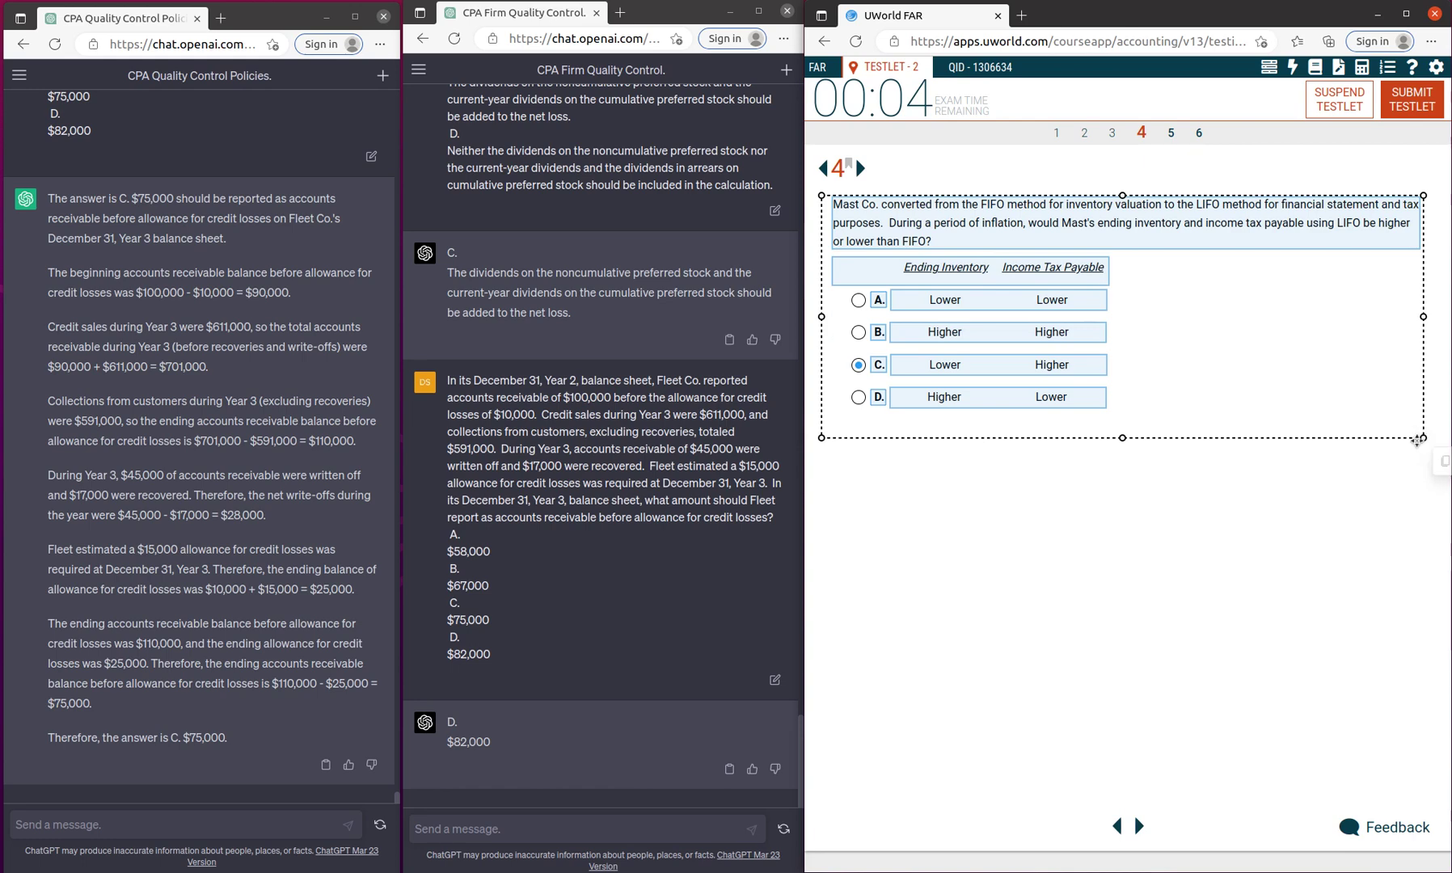
drag(1421, 439, 1412, 443)
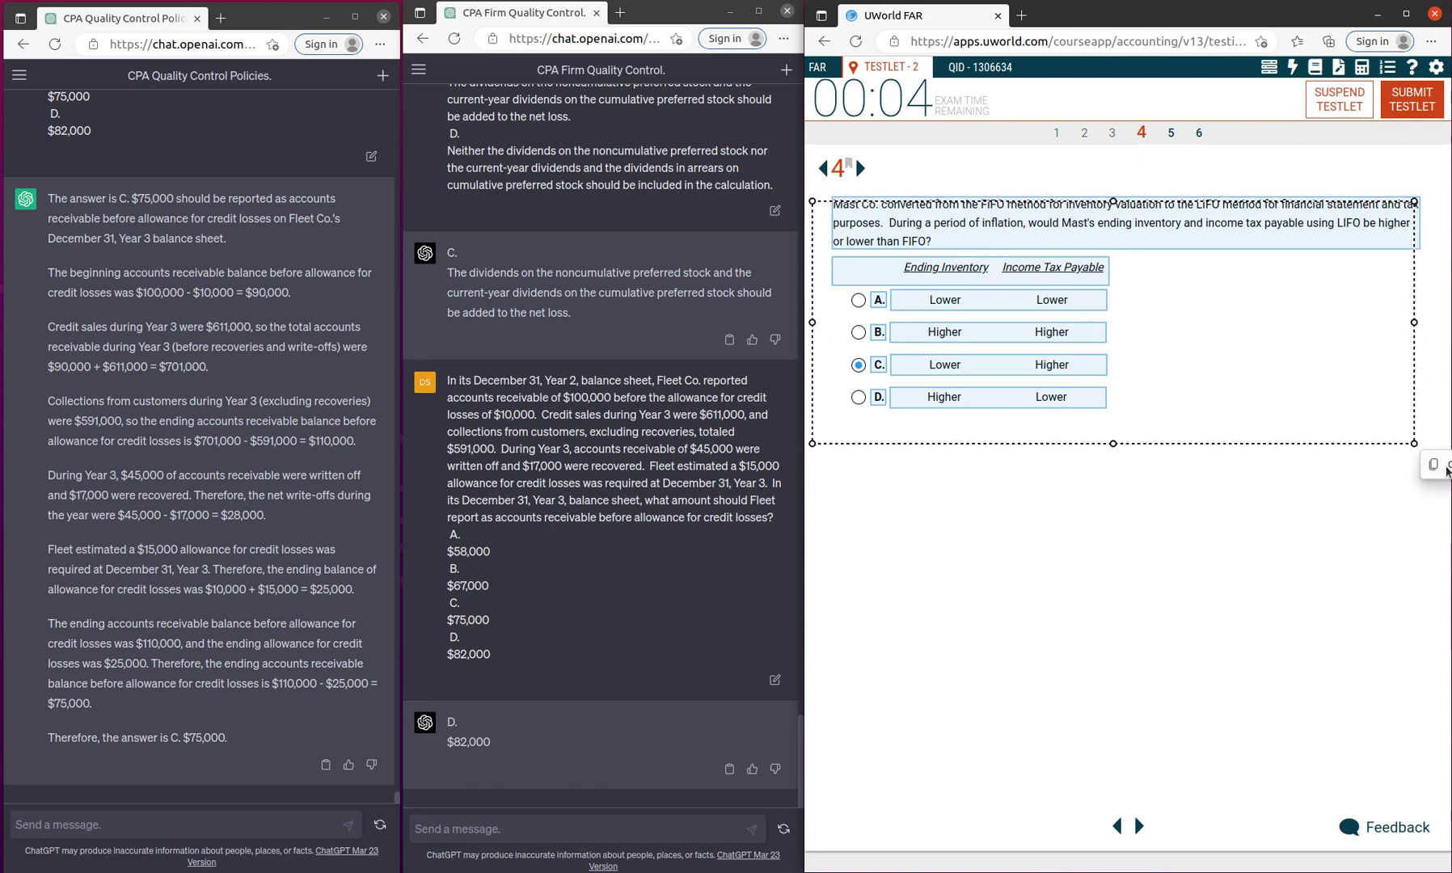
click(1434, 465)
Send the Mast Co. question to both chats, switch the answer to A, and advance to question 5.
click(199, 825)
key(ctrl+v)
click(351, 827)
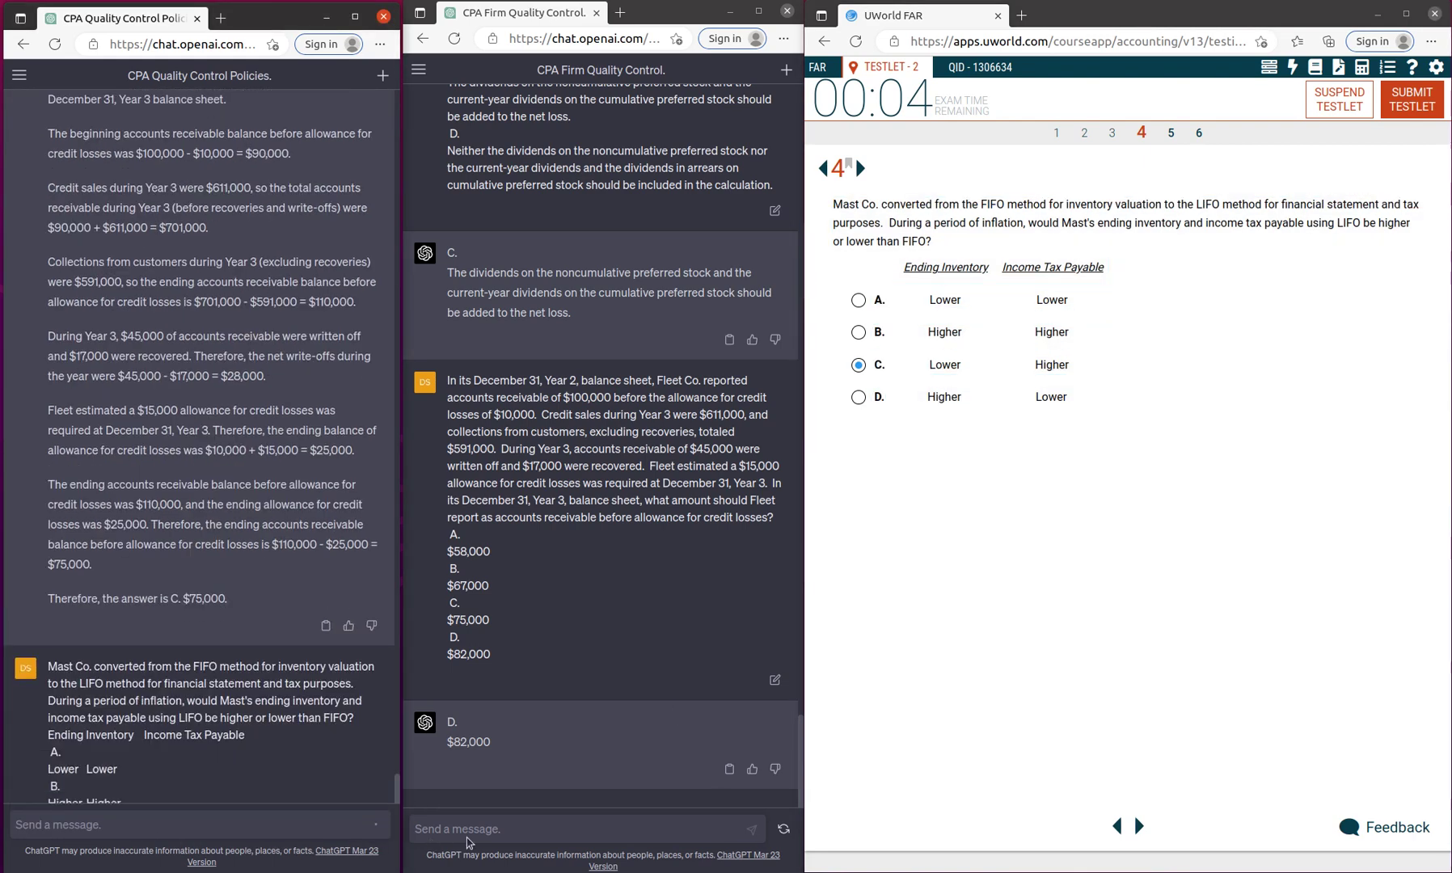
click(506, 828)
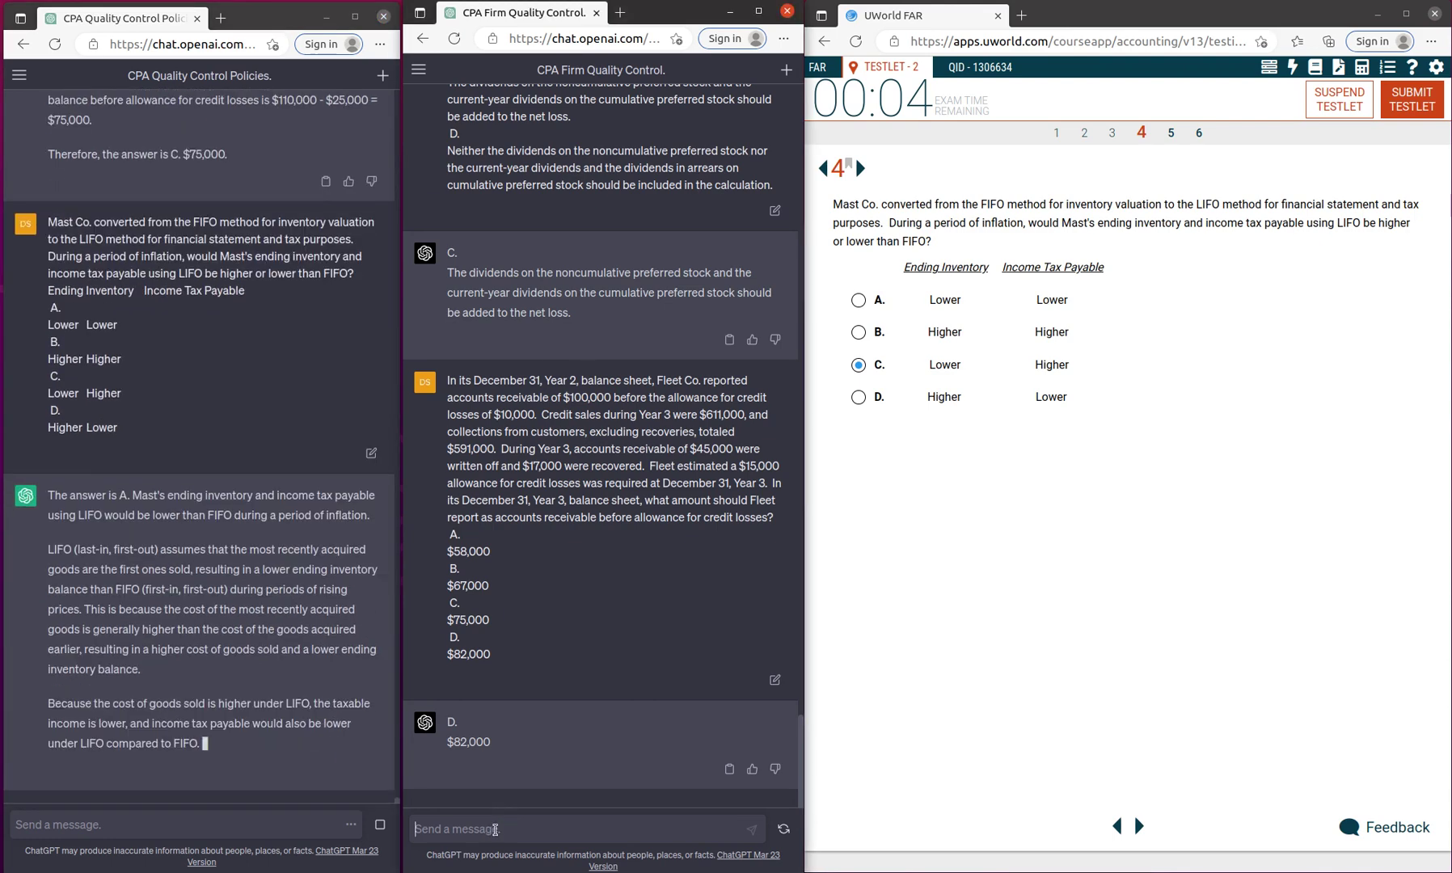
key(ctrl+v)
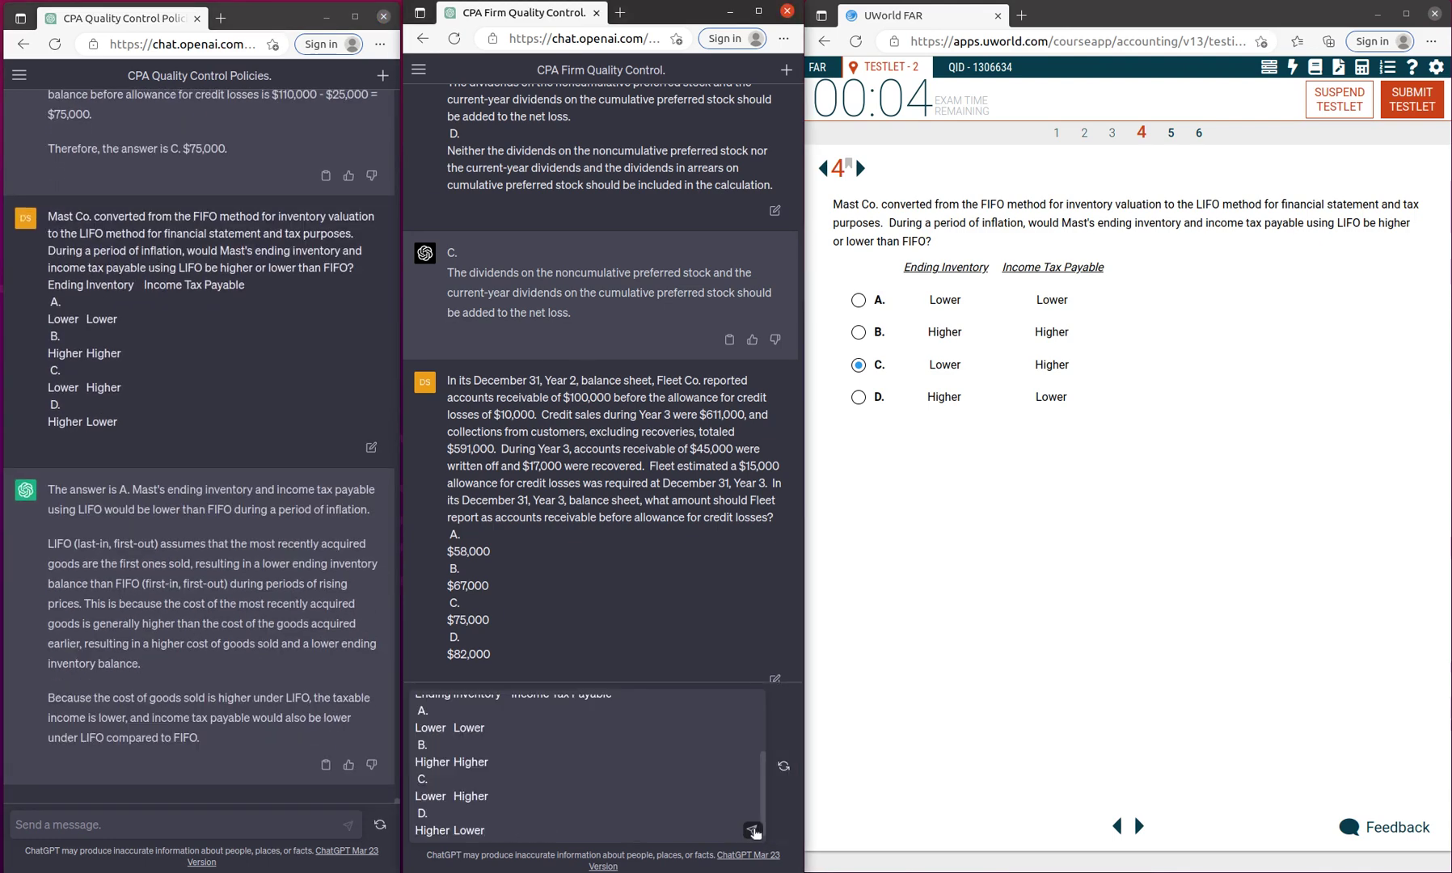
click(753, 831)
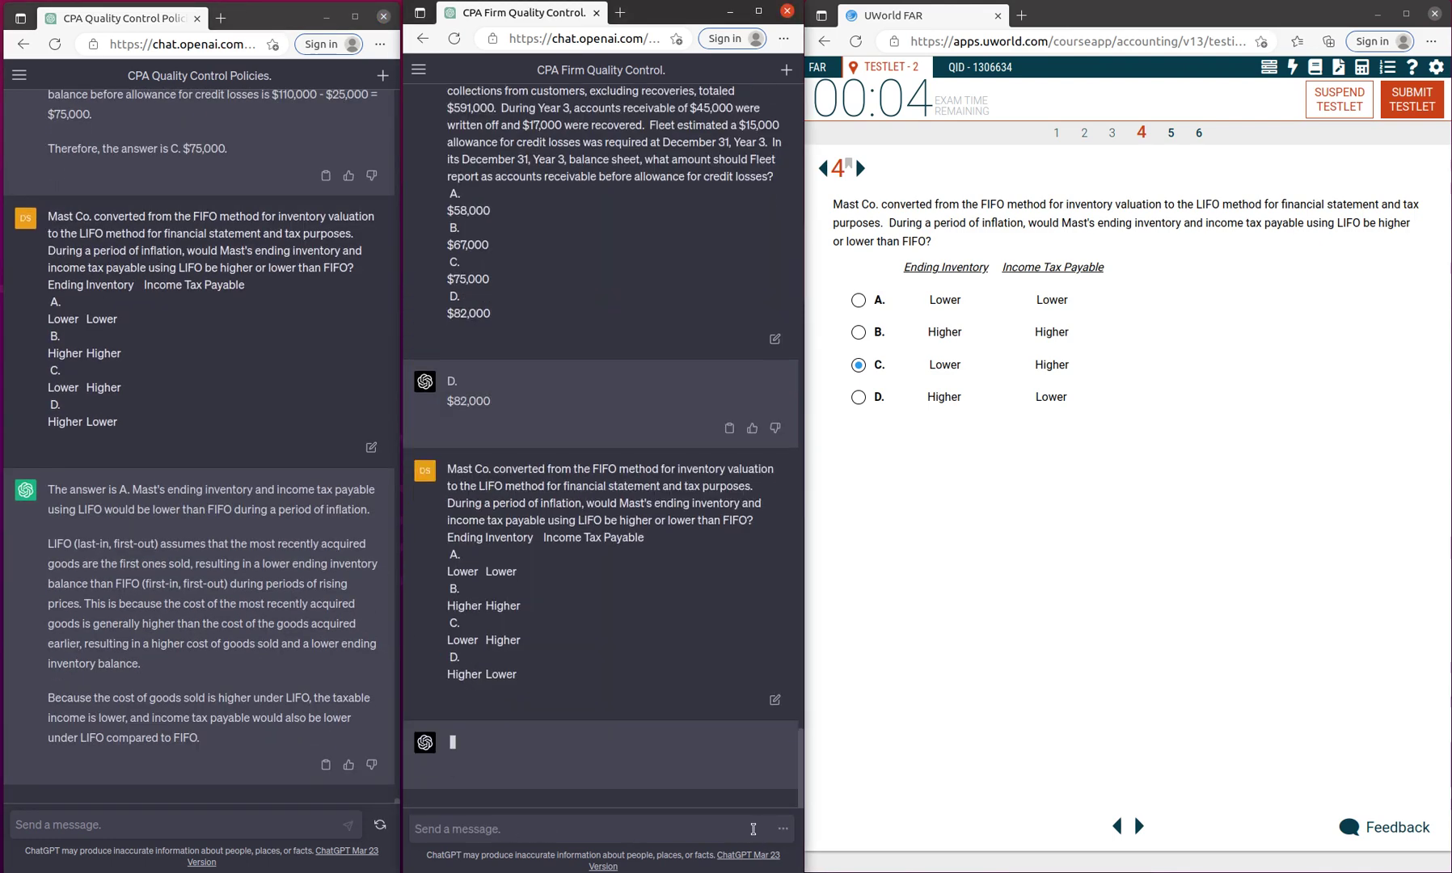
click(857, 301)
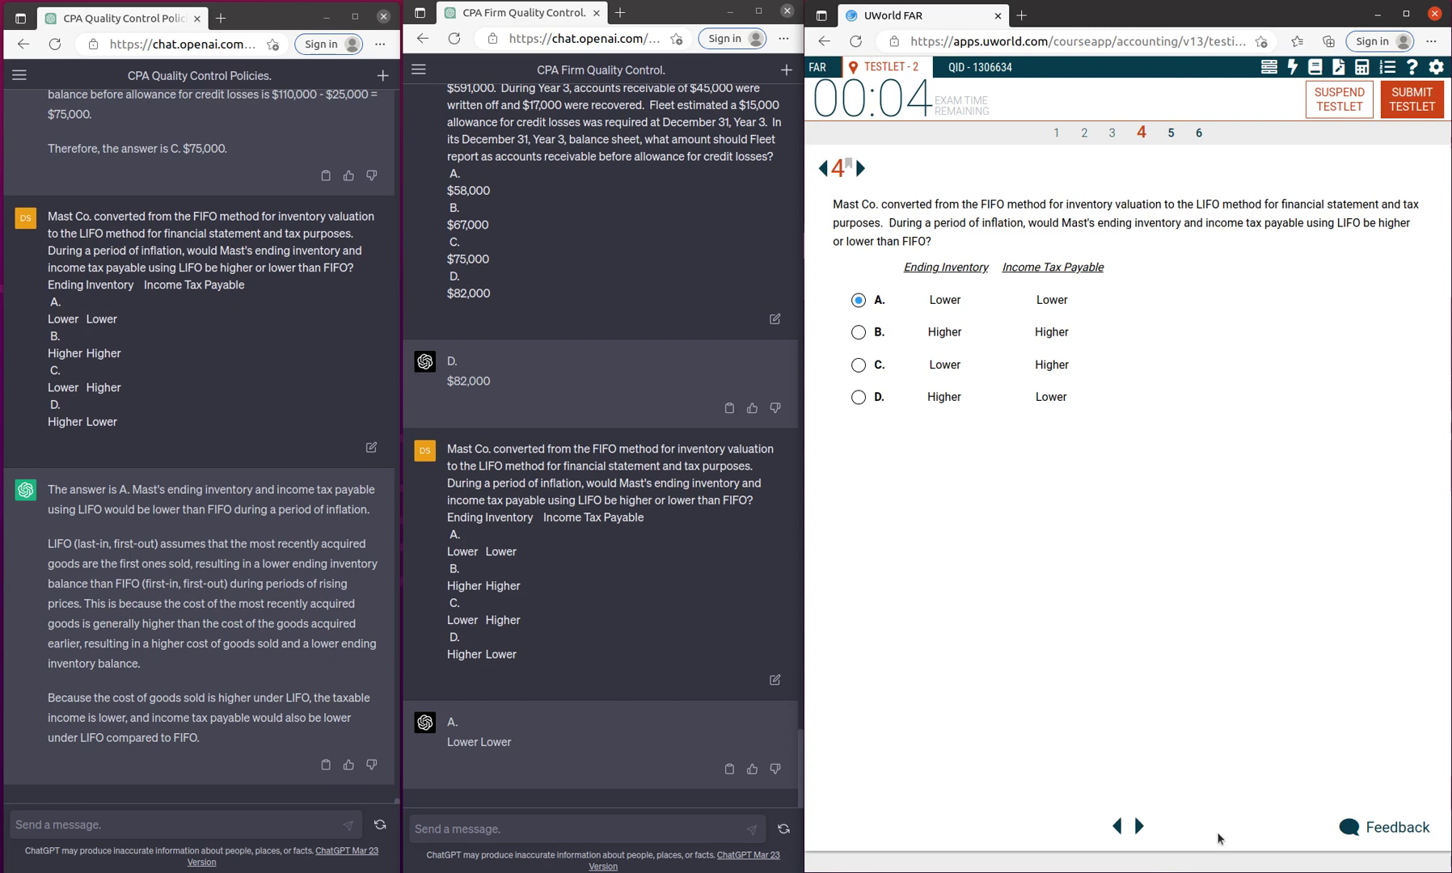
click(1139, 826)
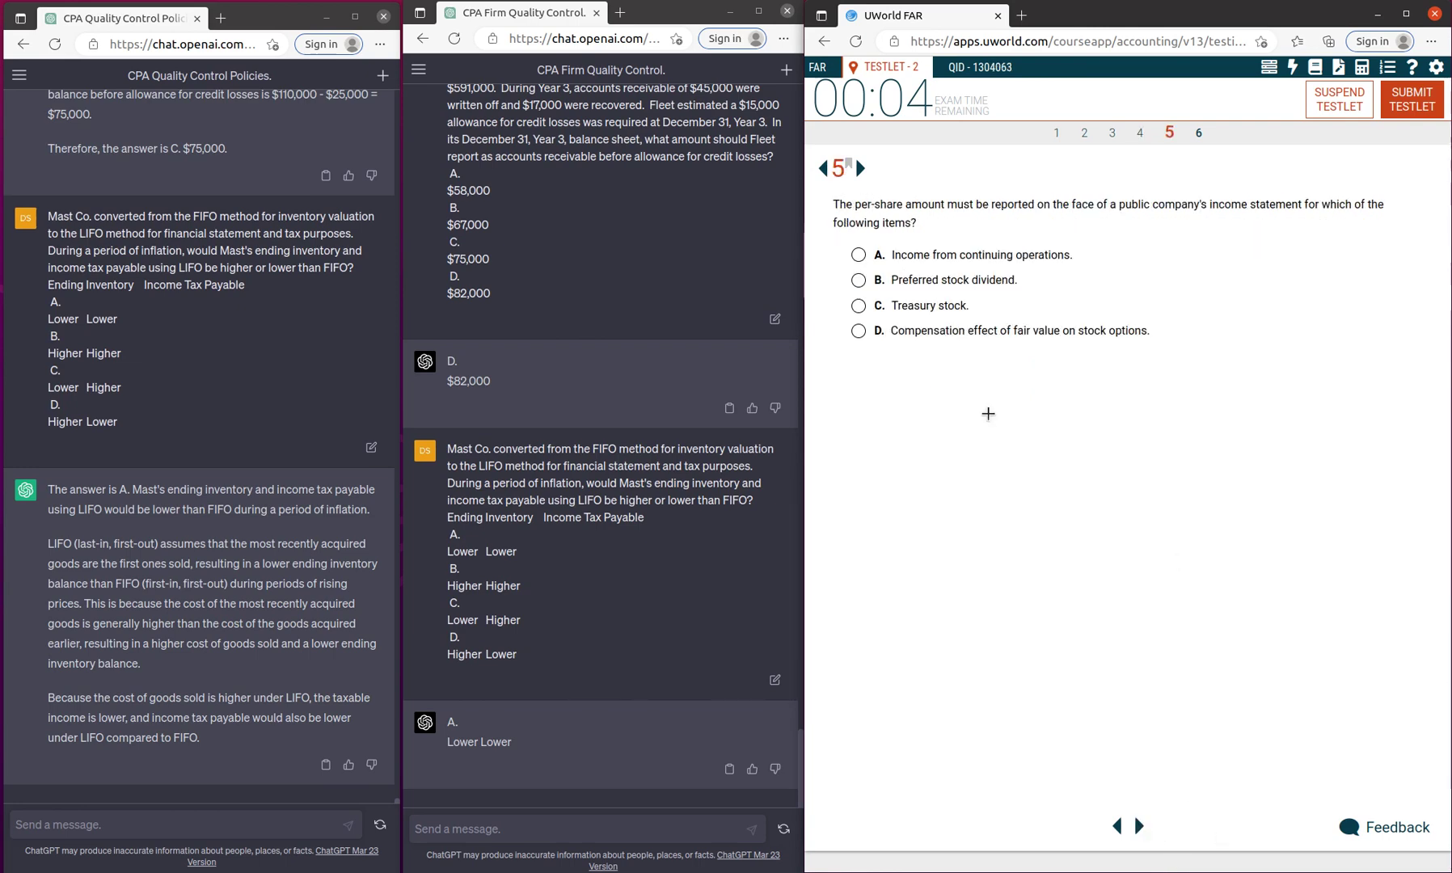
Copy a capture of the per-share reporting question, extended to include option D.
key(ctrl+shift+s)
drag(829, 193, 1362, 322)
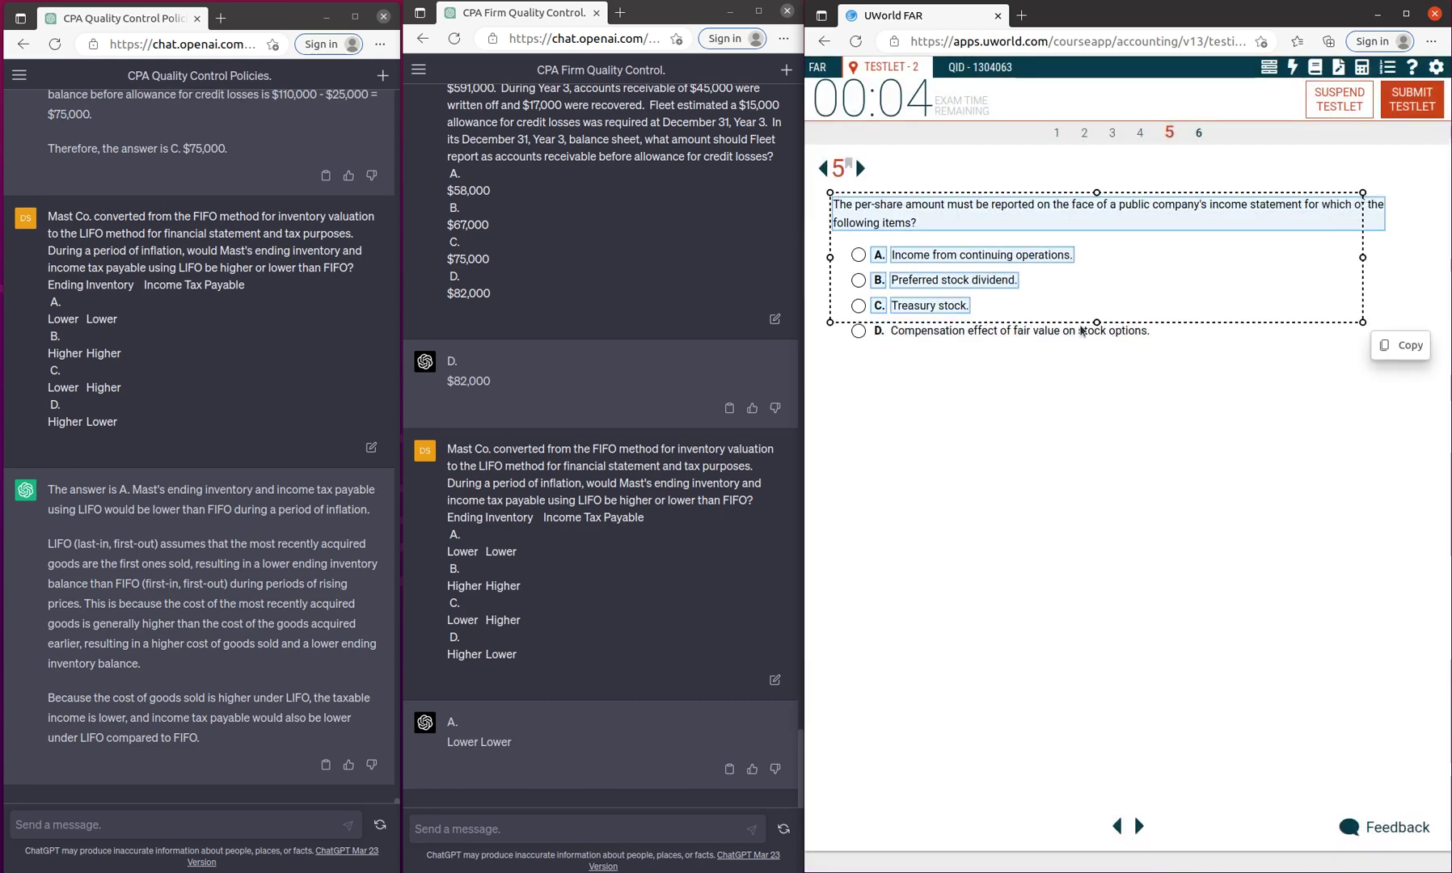
drag(1095, 323, 1095, 340)
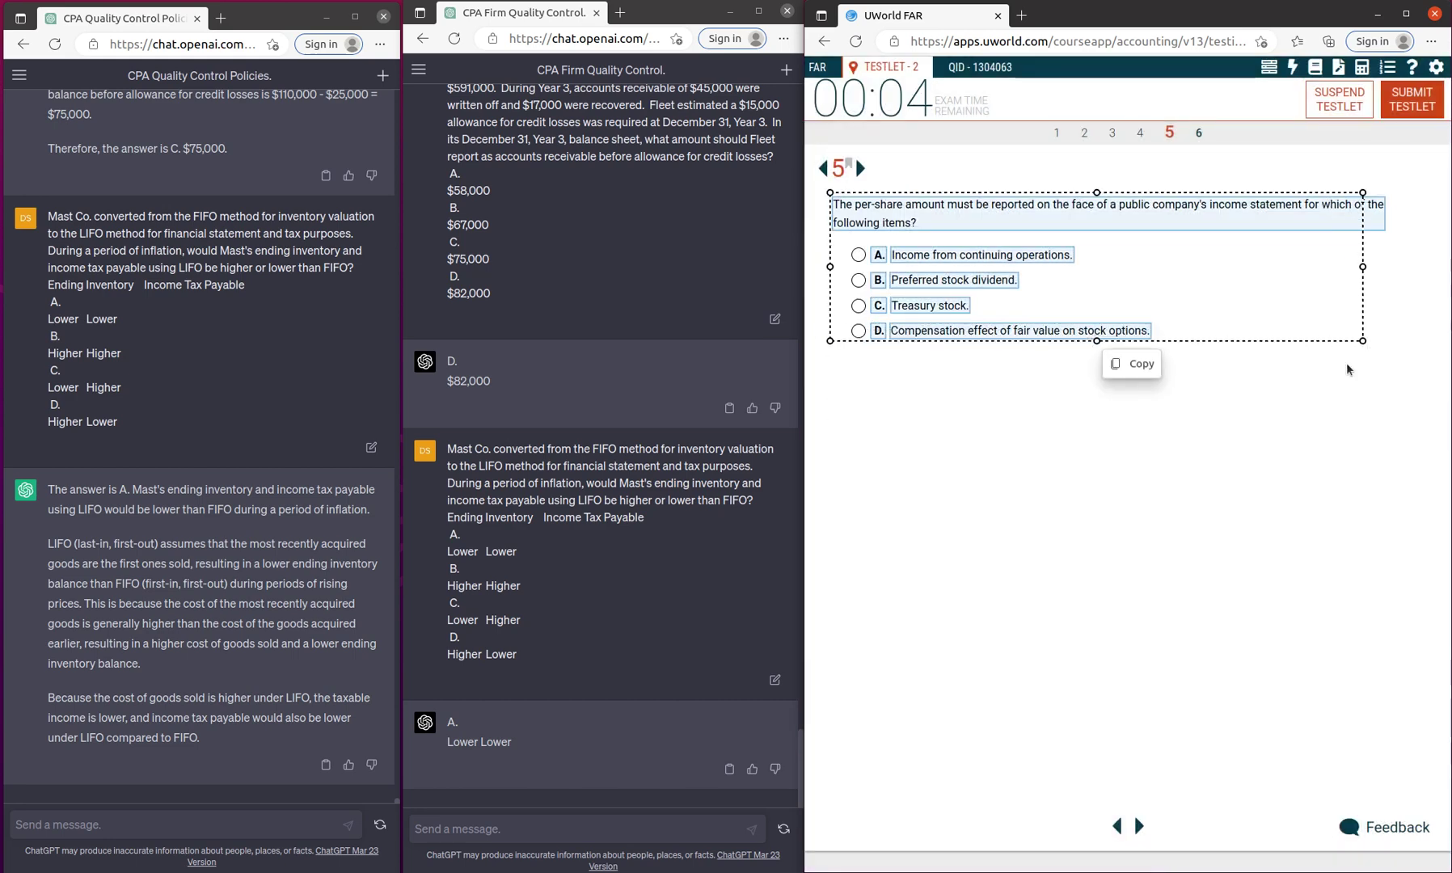
click(1132, 366)
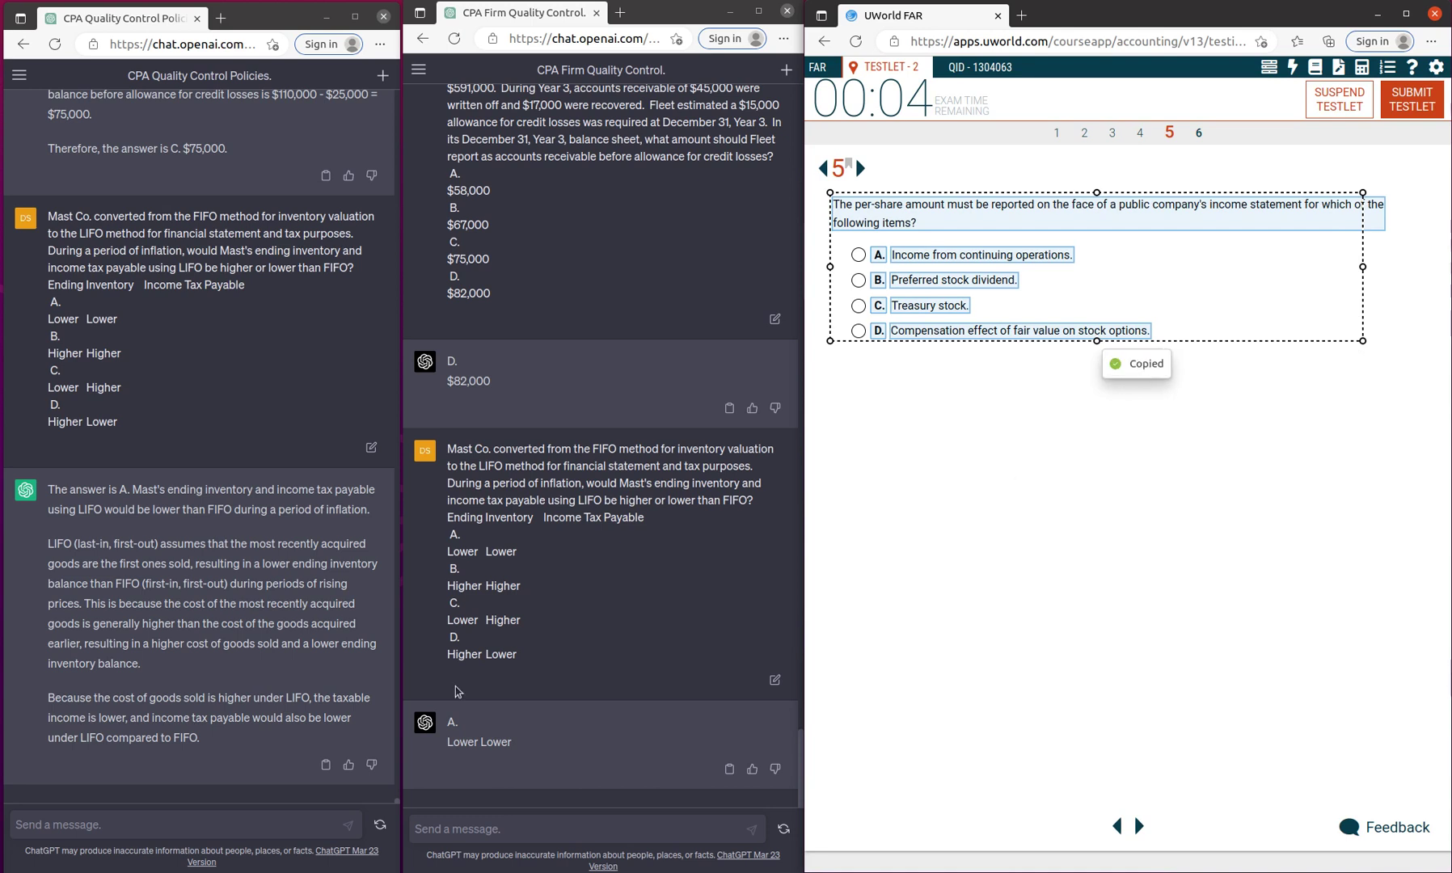
Send question 5 to both chats and mark A, income from continuing operations.
click(129, 822)
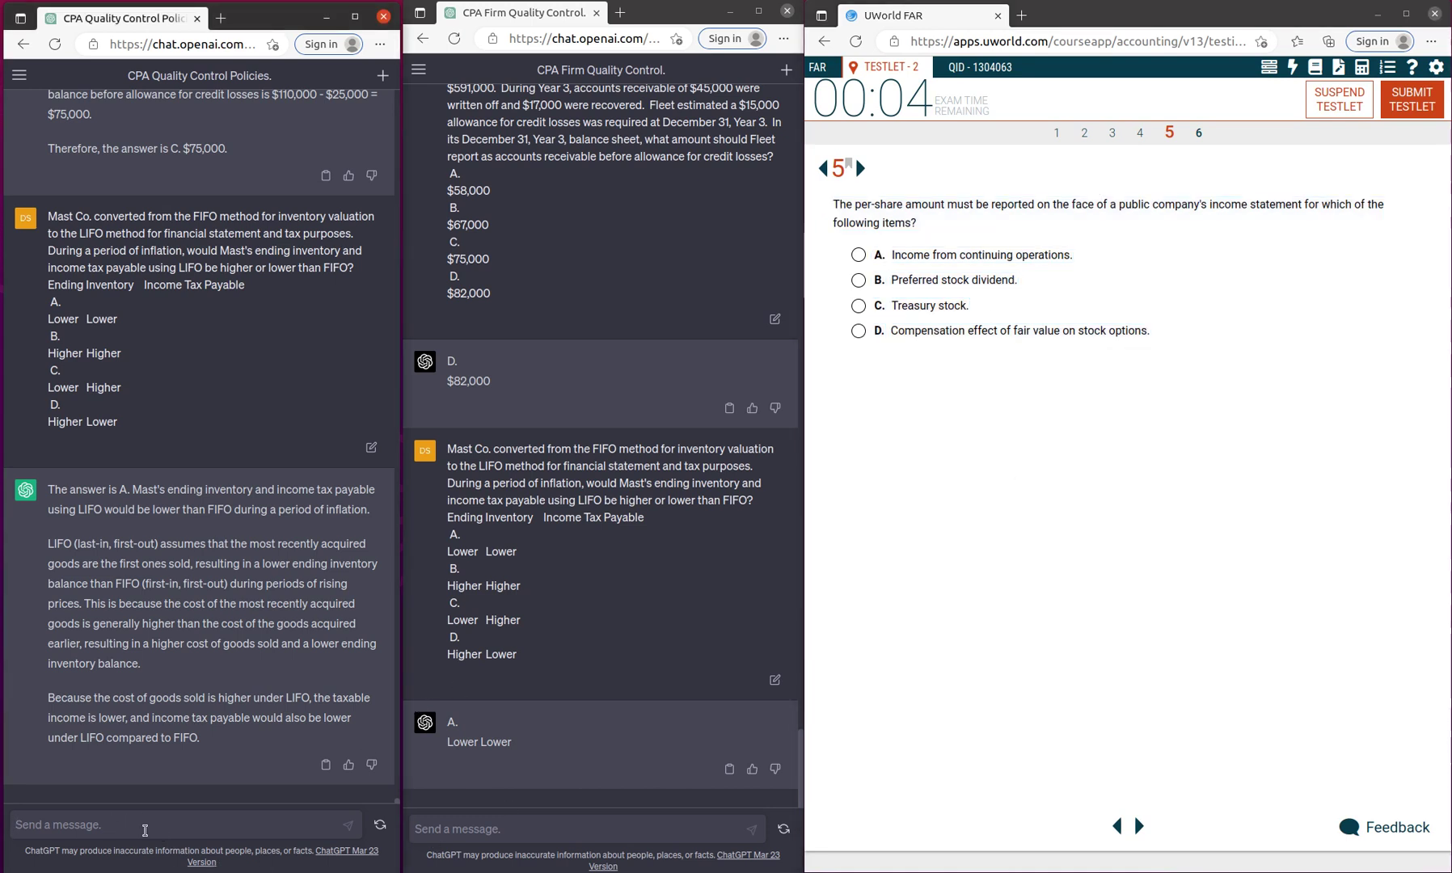
key(ctrl+v)
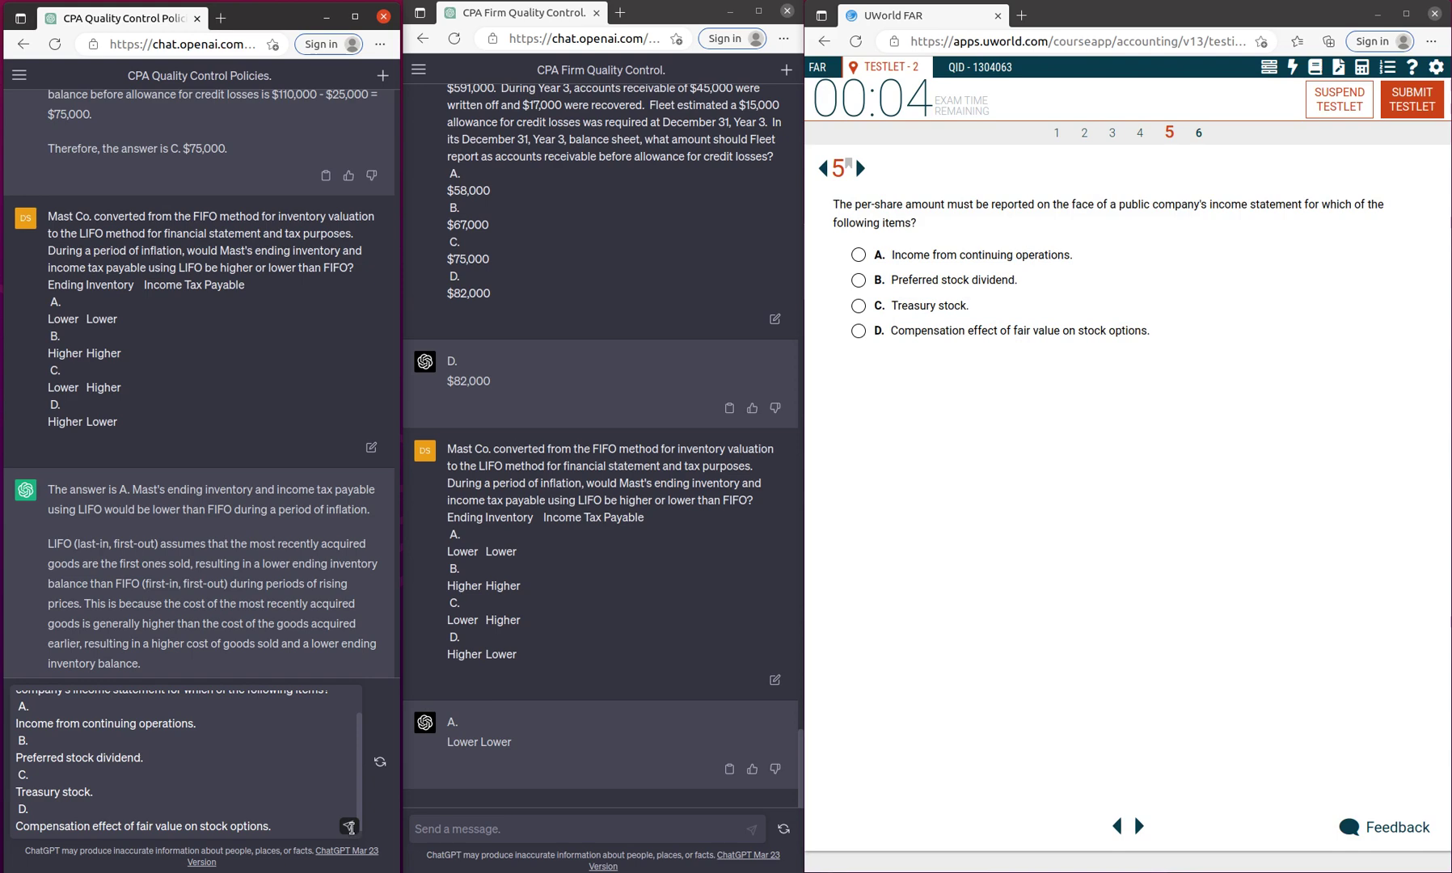
click(348, 826)
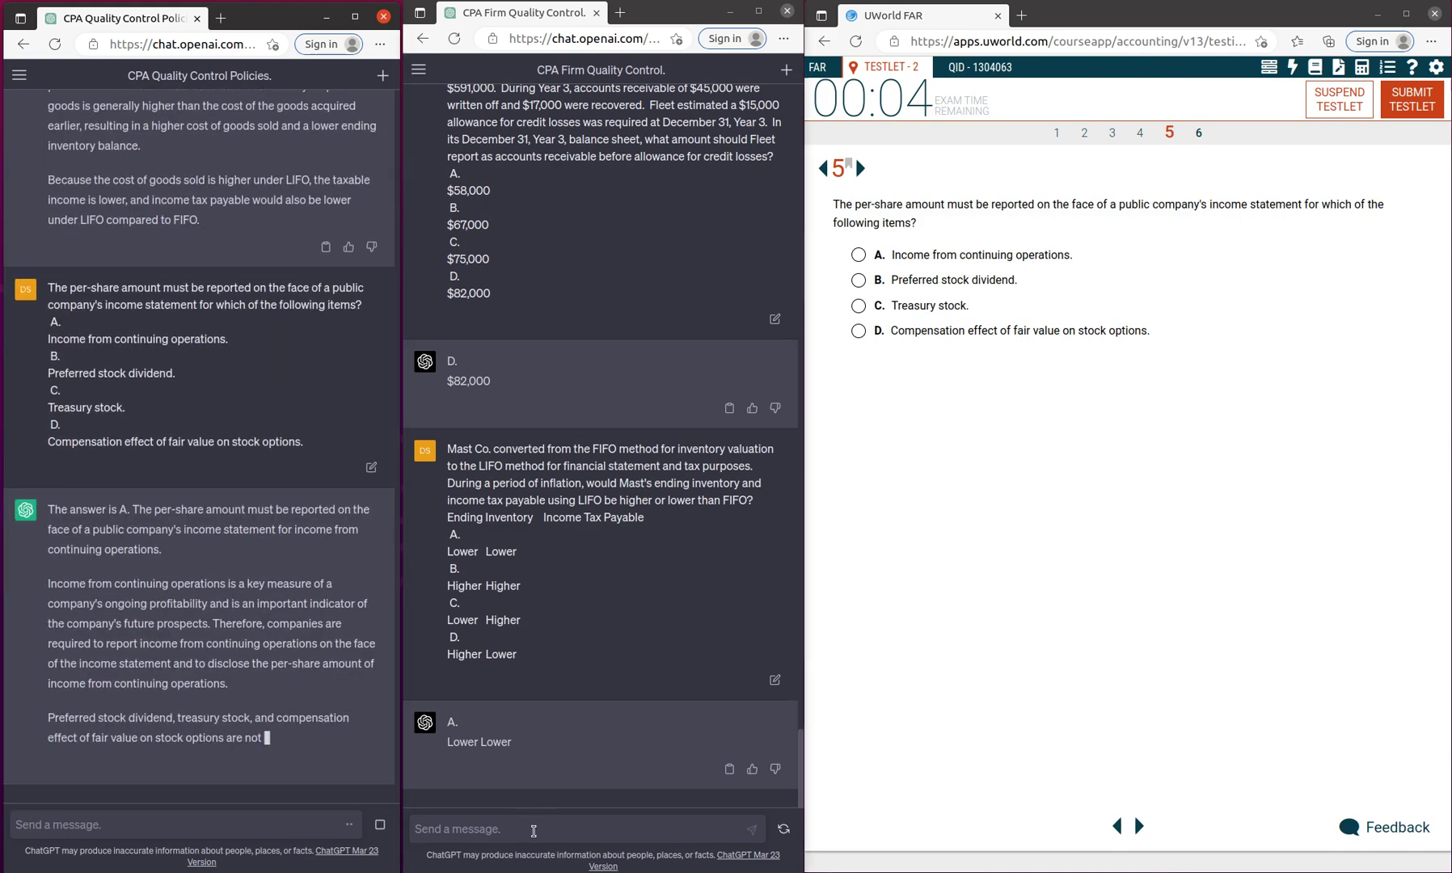
click(532, 831)
key(ctrl+v)
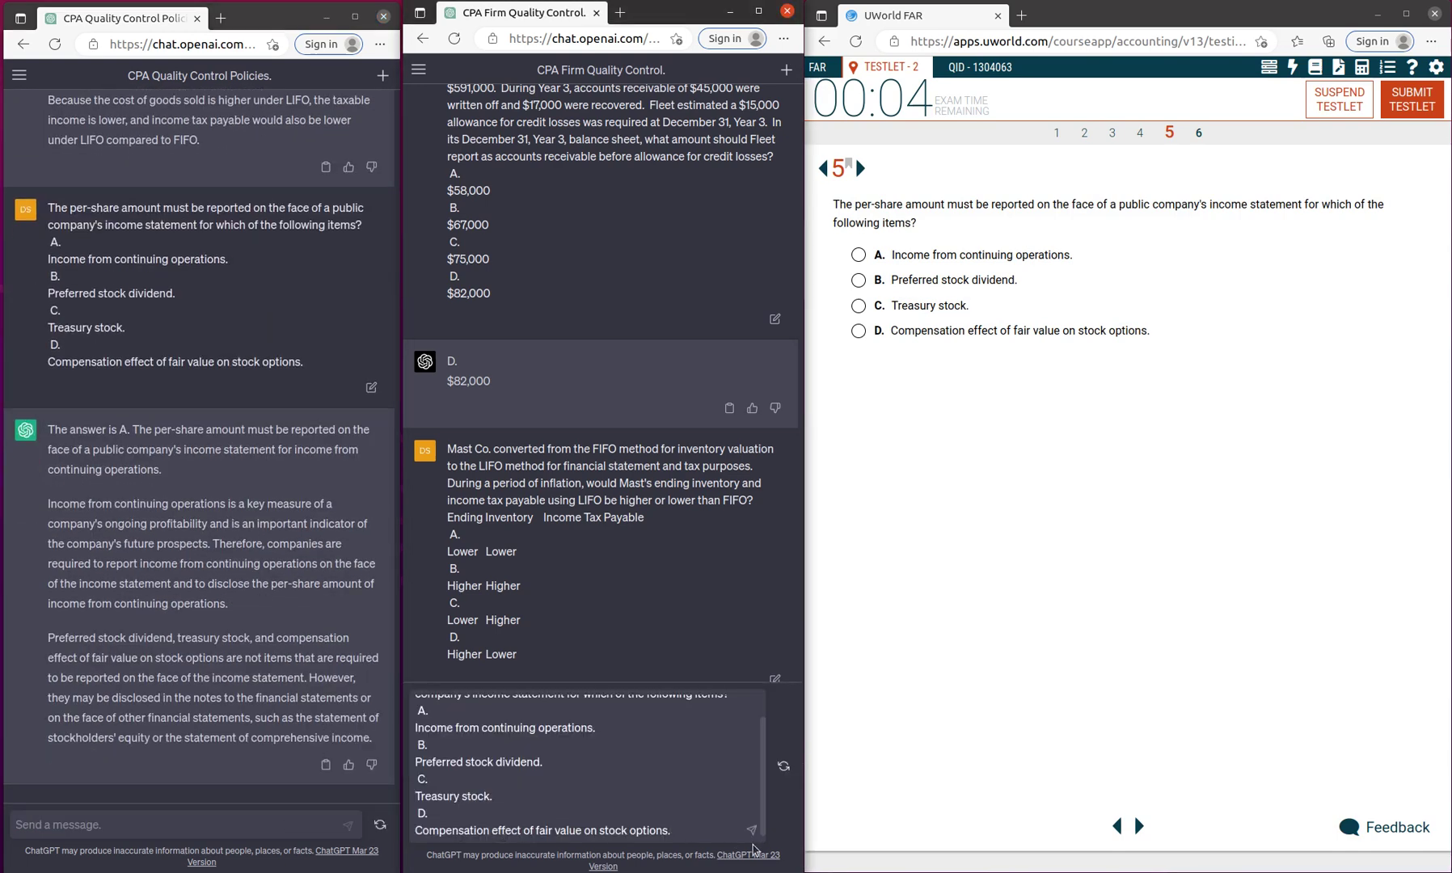
click(751, 829)
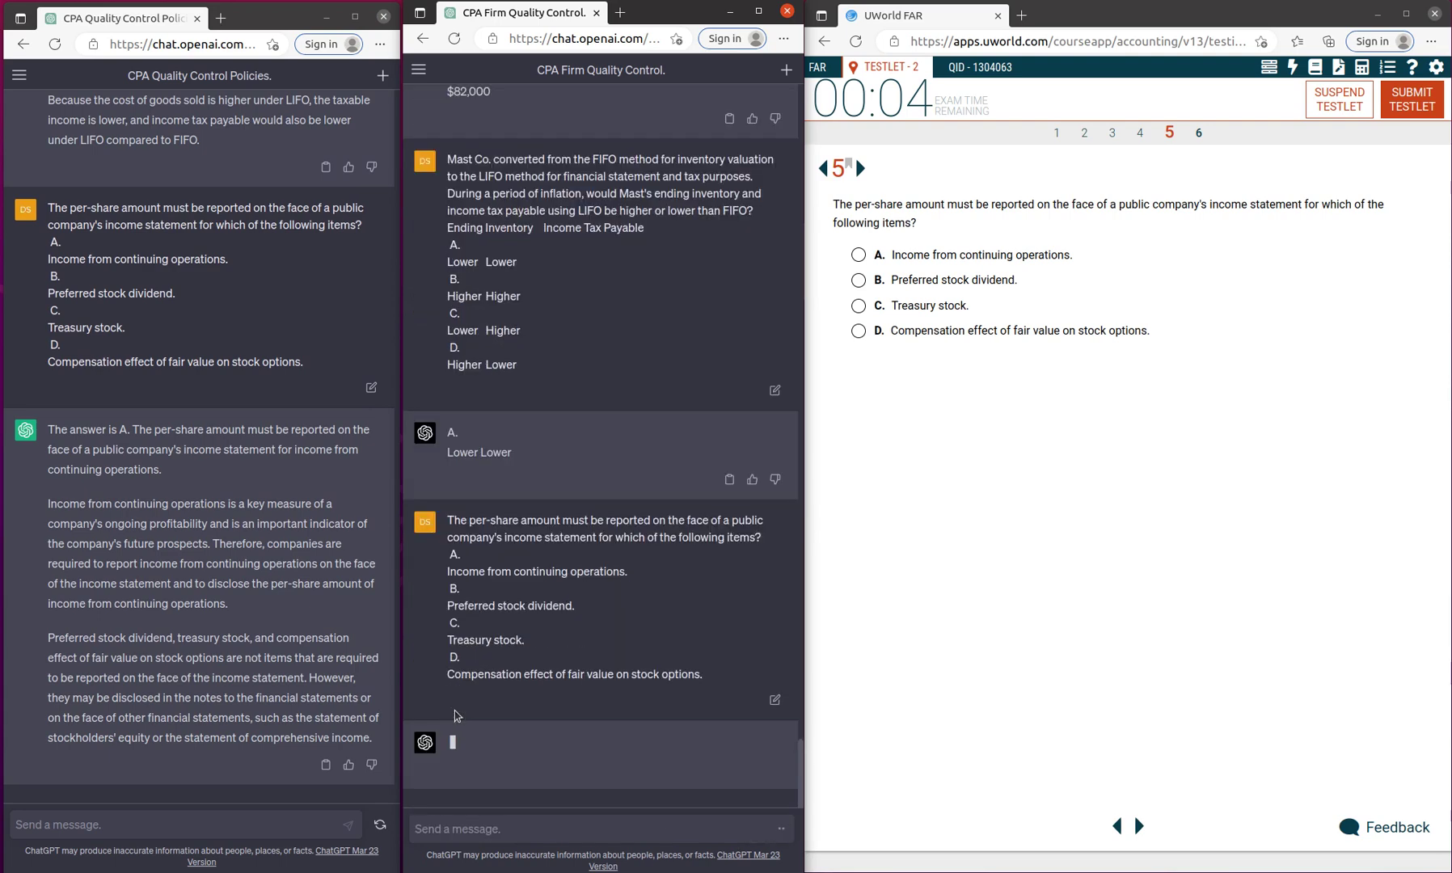
click(859, 255)
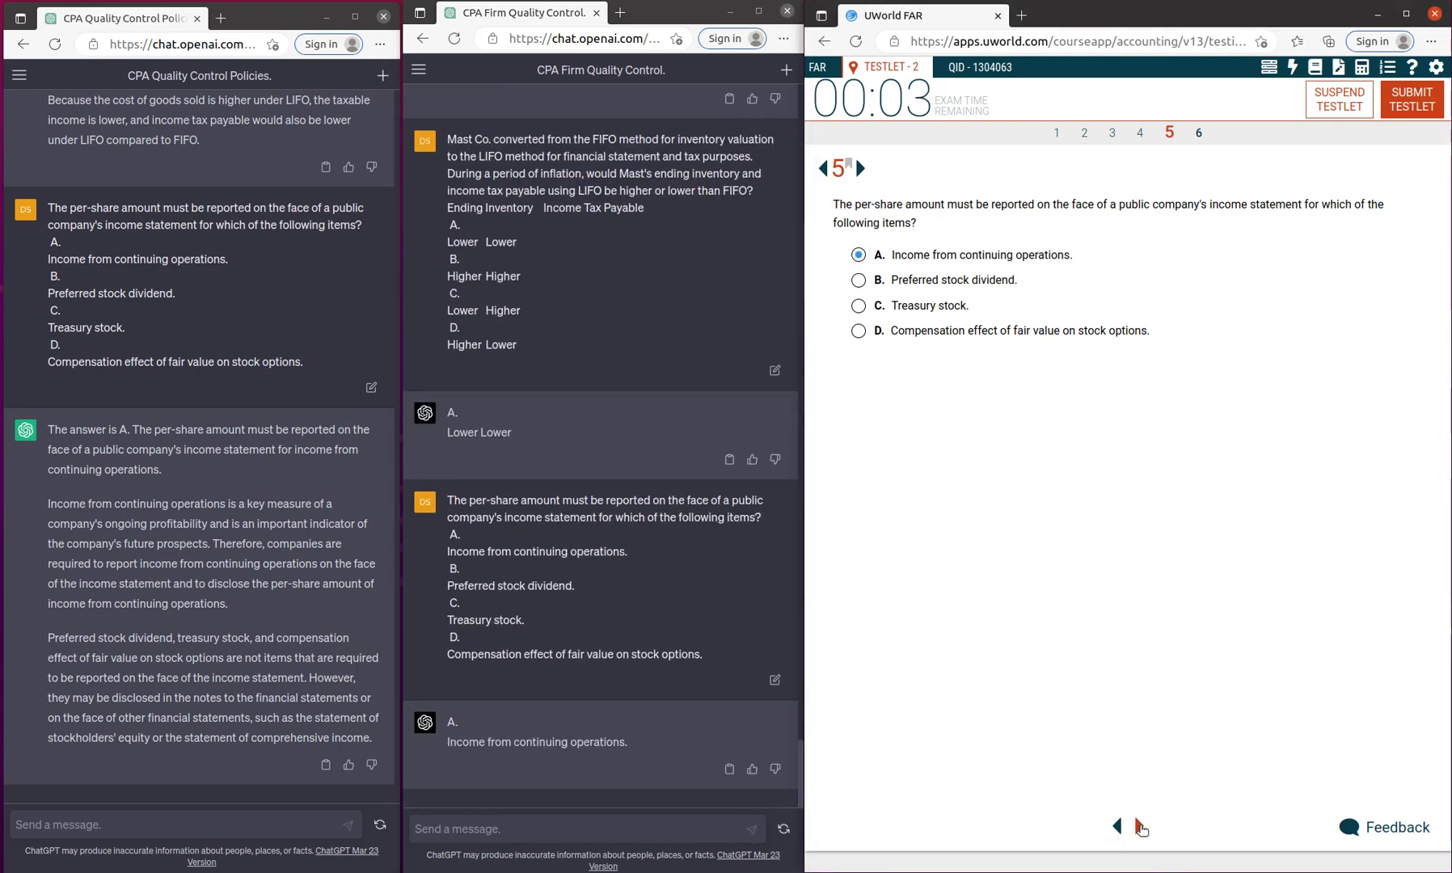
Advance to question 6 and copy a capture of the finance-lease fair value question.
click(1140, 826)
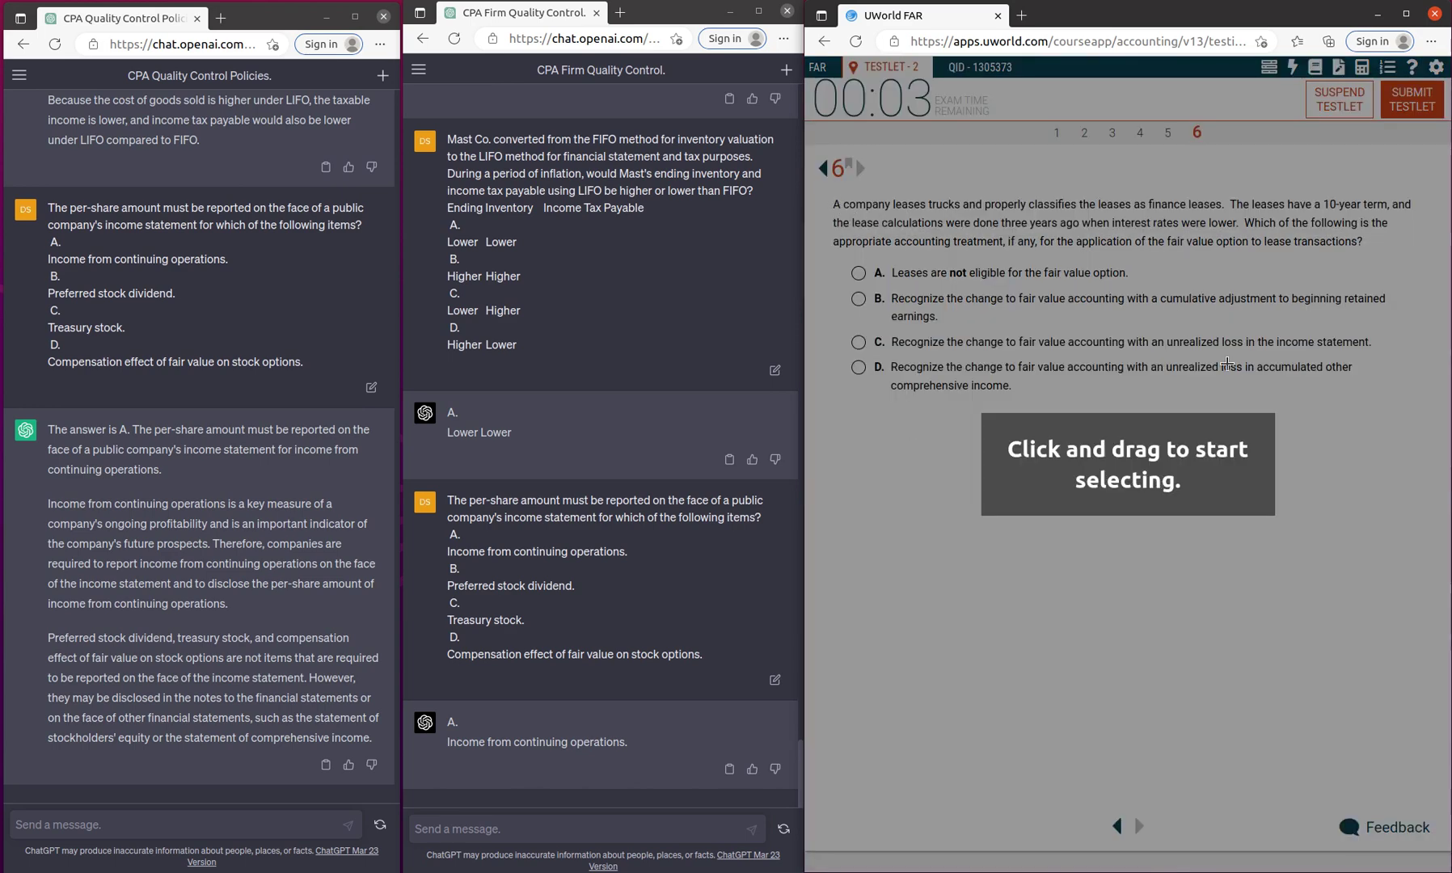
mouse_move(828, 195)
mouse_down()
mouse_move(1357, 375)
mouse_move(1367, 394)
mouse_up()
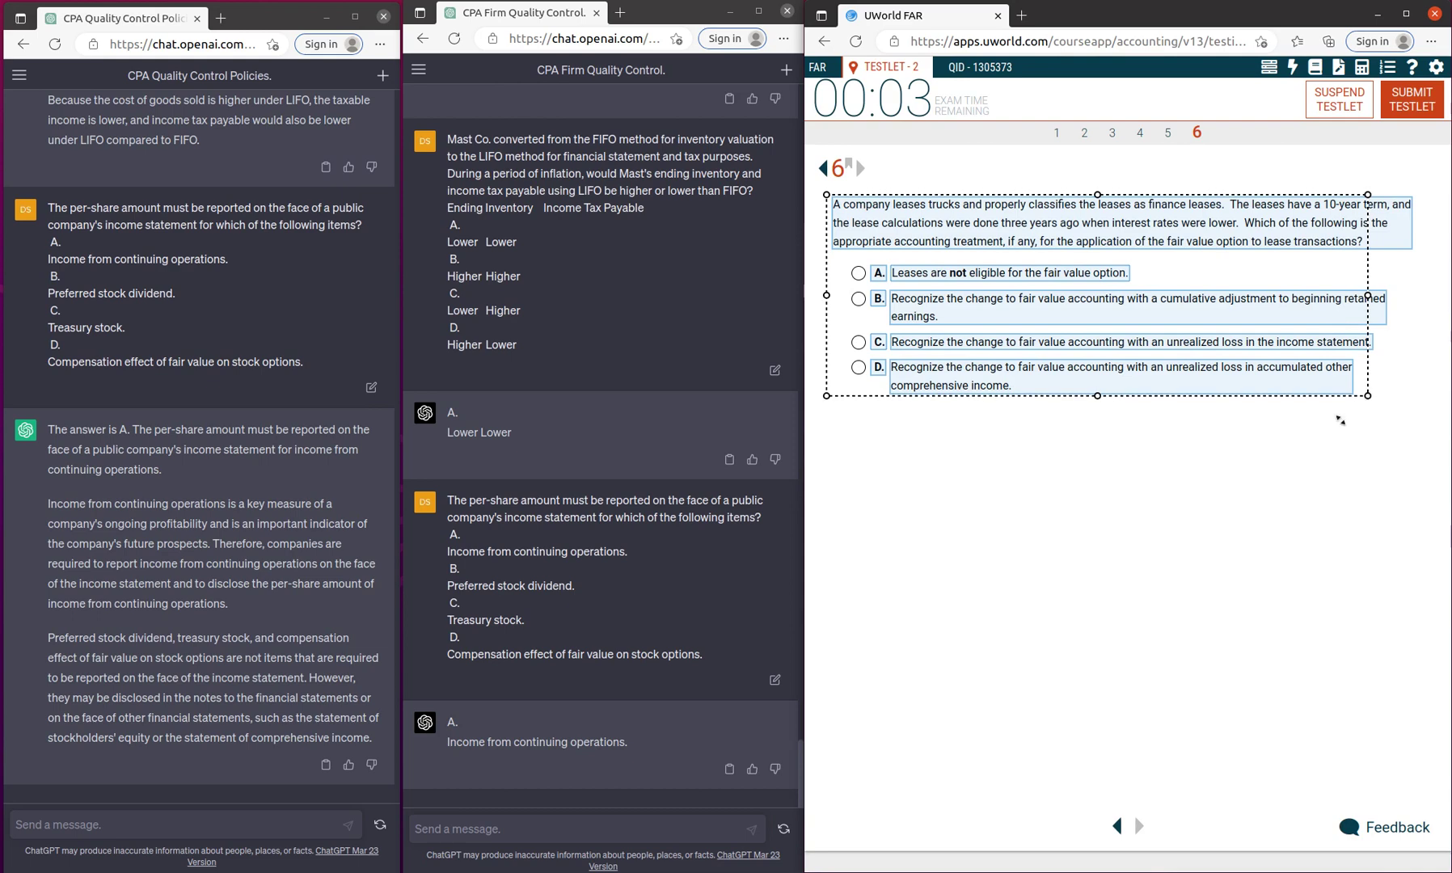
click(1406, 418)
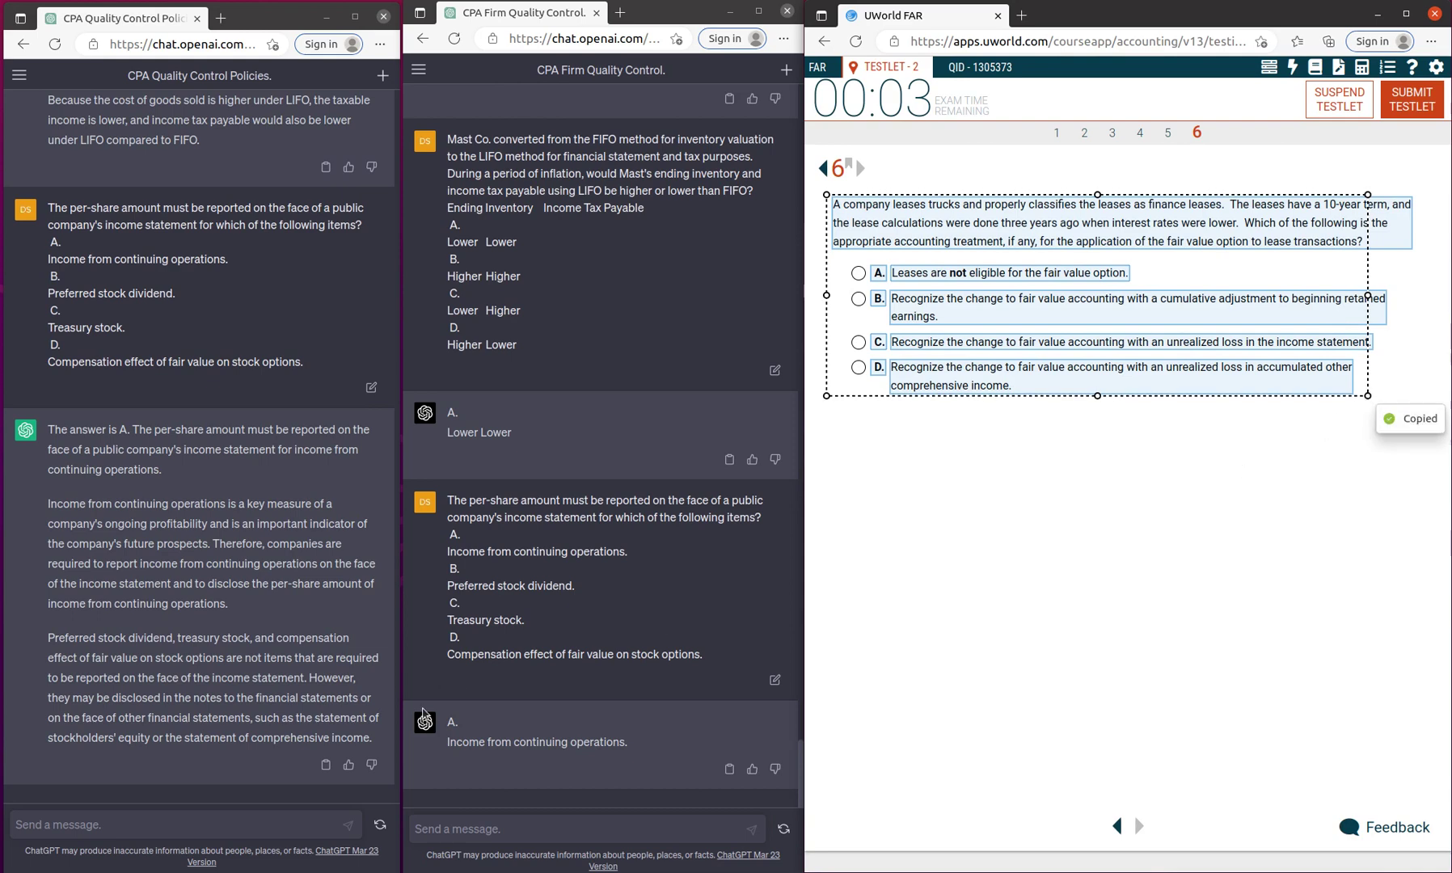
Send the lease question to both chats and mark answer A.
click(177, 826)
key(ctrl+v)
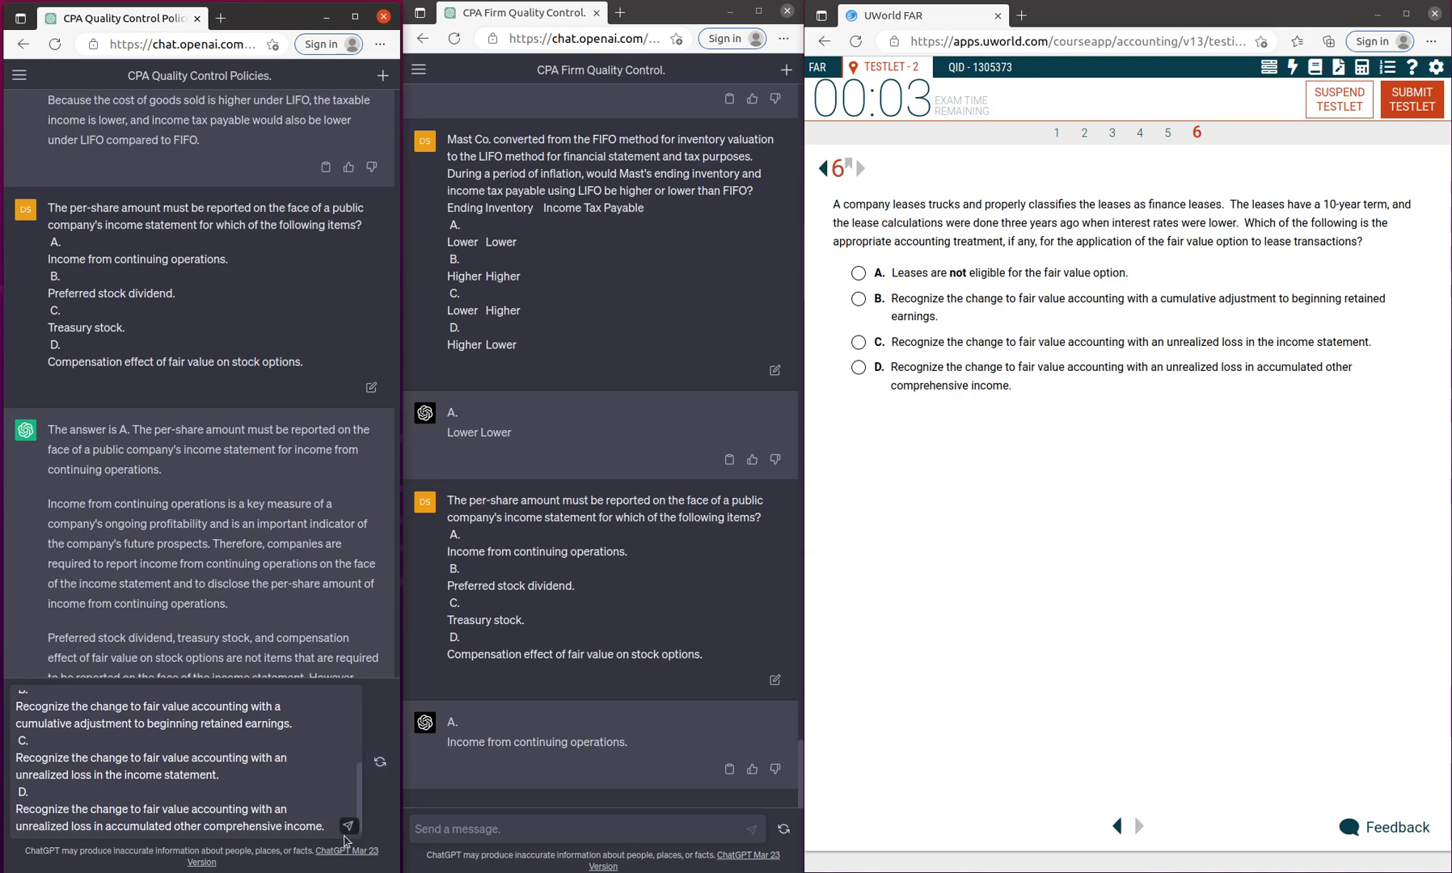
key(Return)
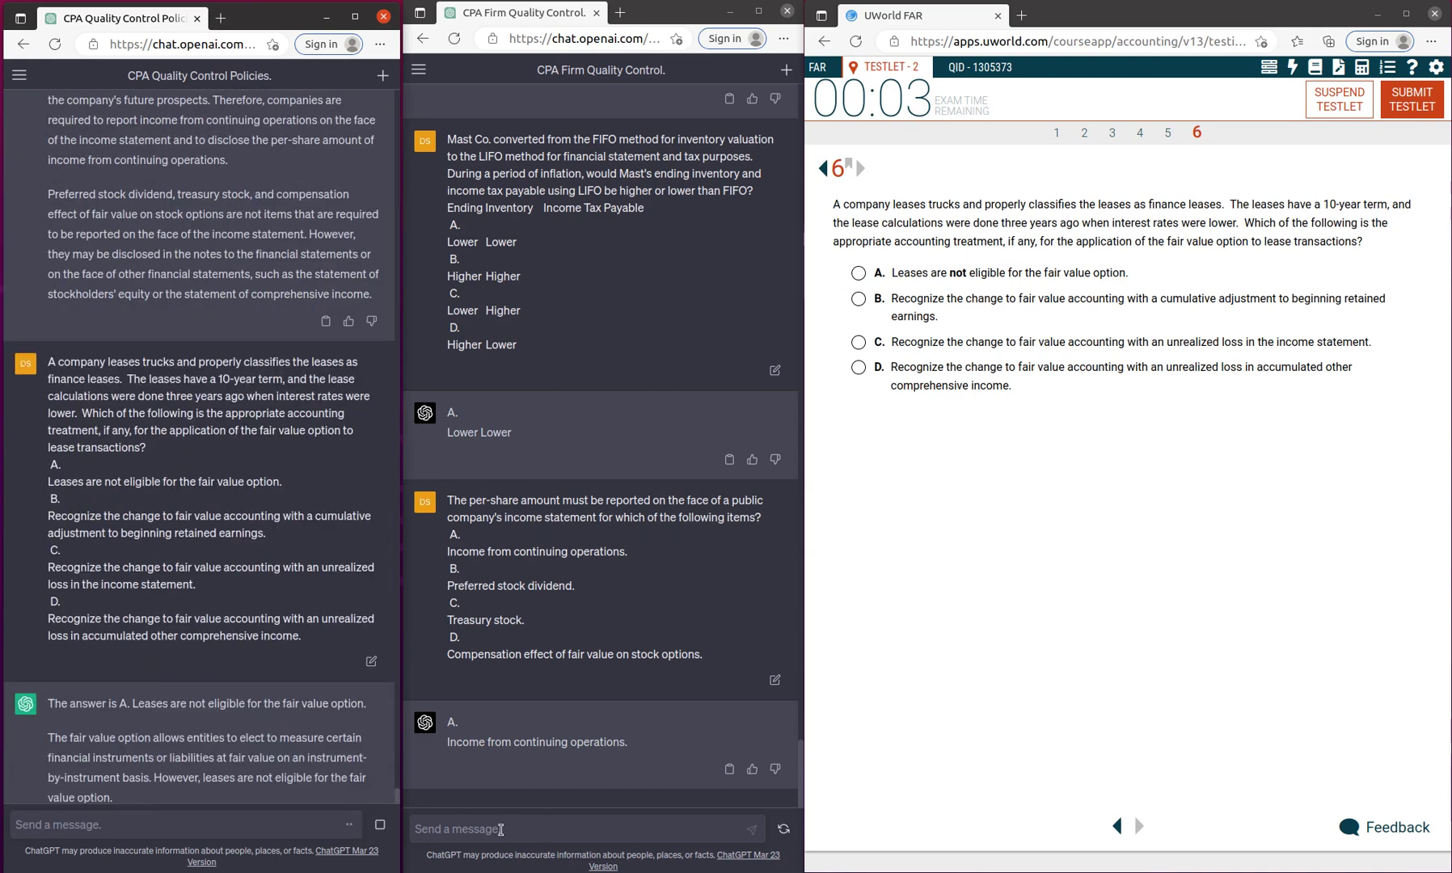
click(500, 828)
key(ctrl+v)
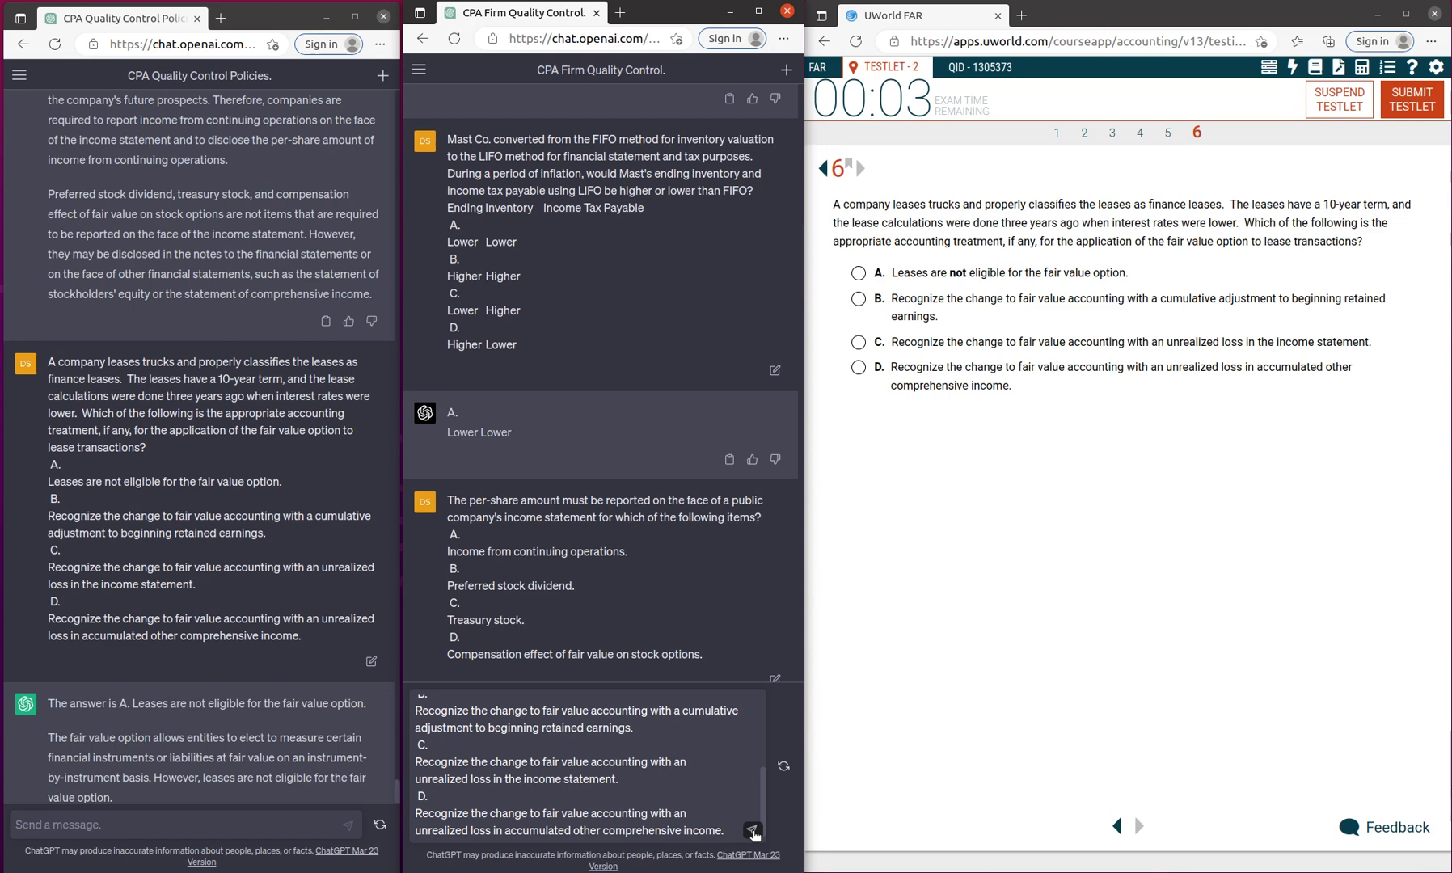
click(753, 834)
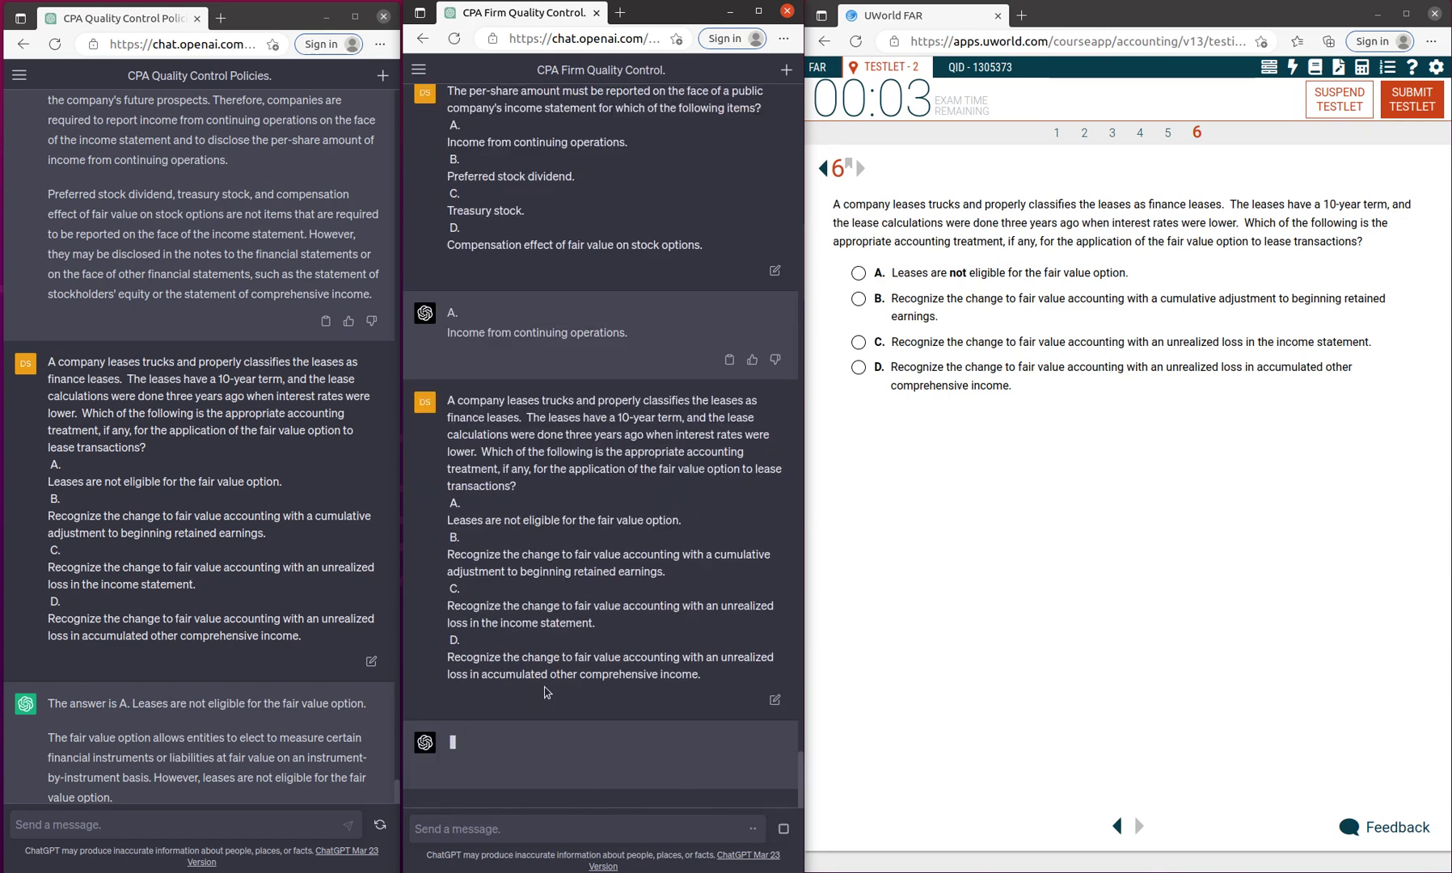
click(858, 273)
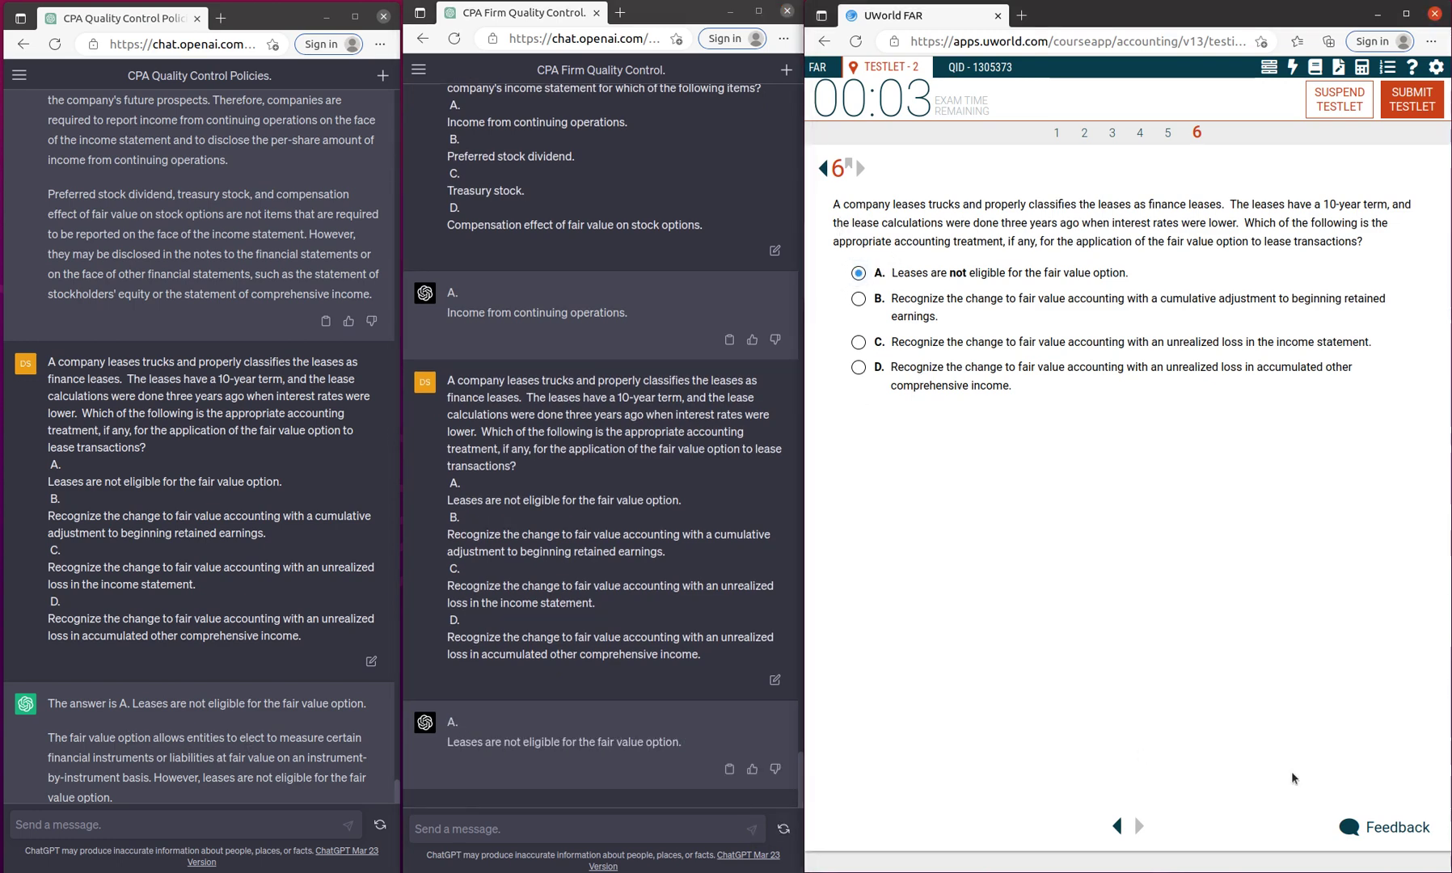
Submit and confirm the FAR testlet, then open question 1's review from Test Results.
click(1412, 102)
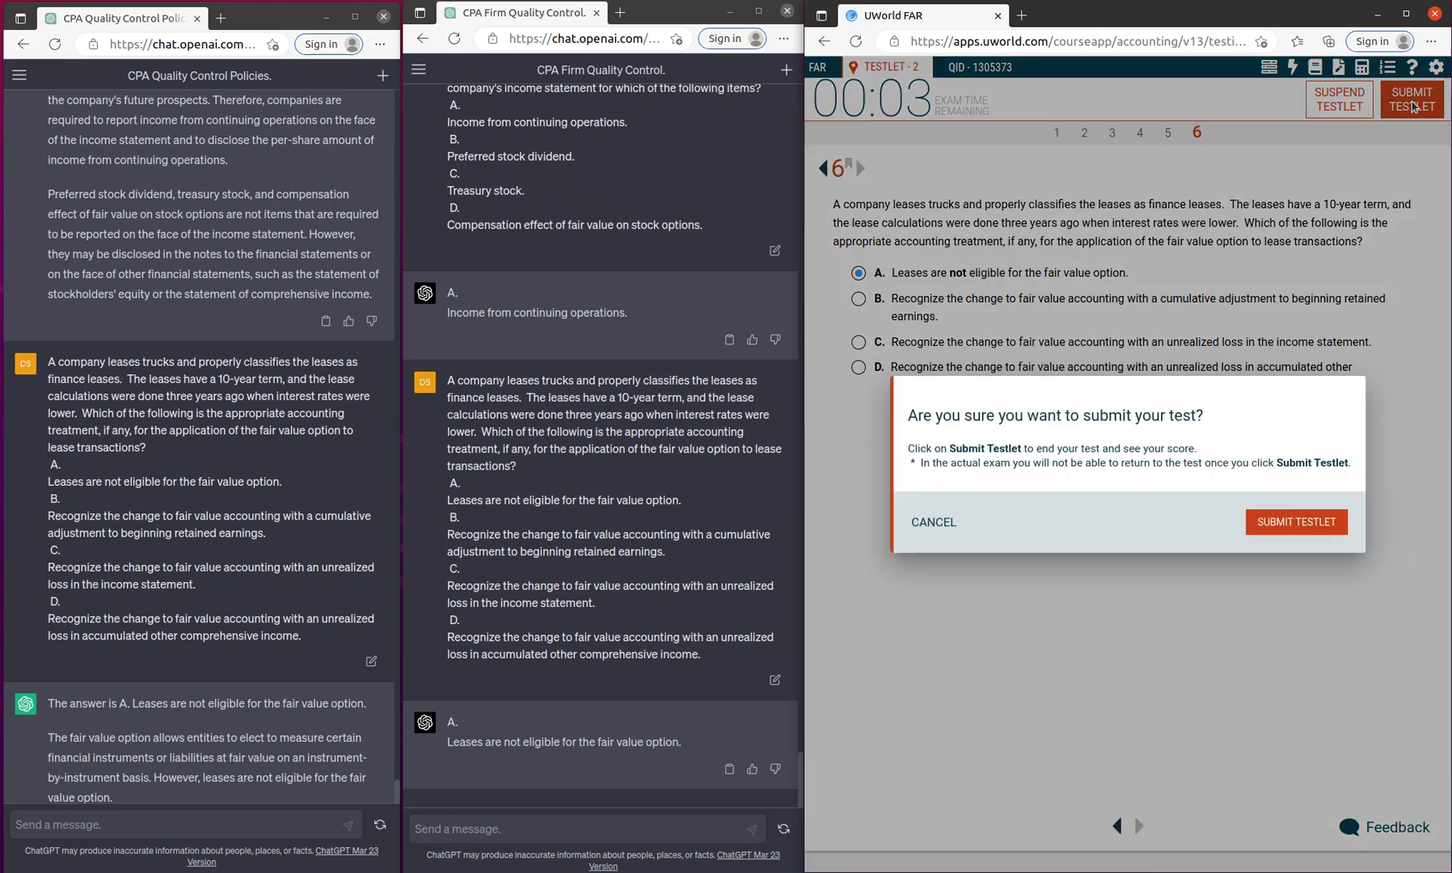
click(1297, 521)
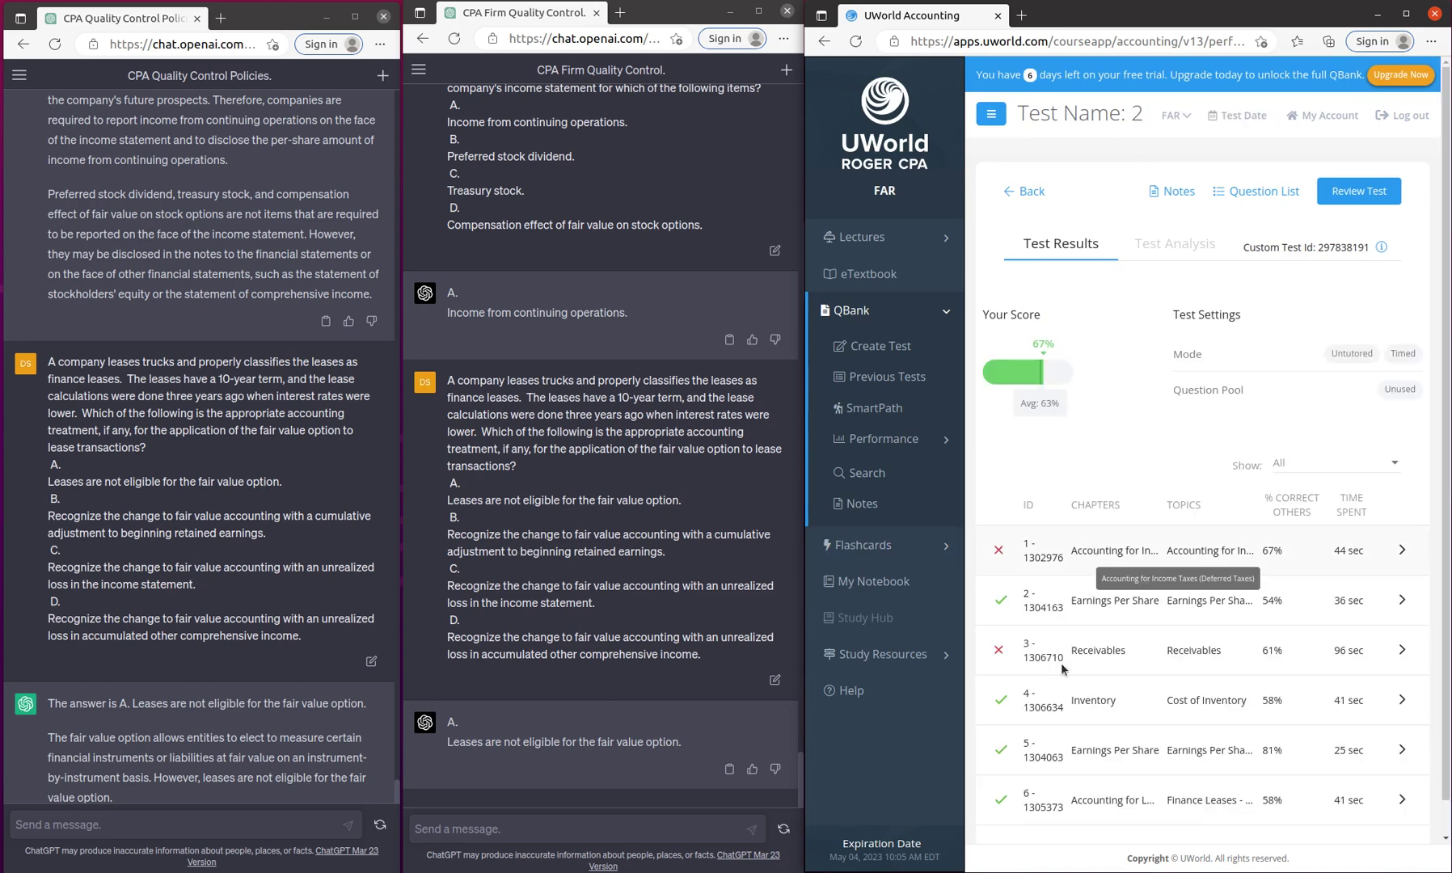
click(1401, 553)
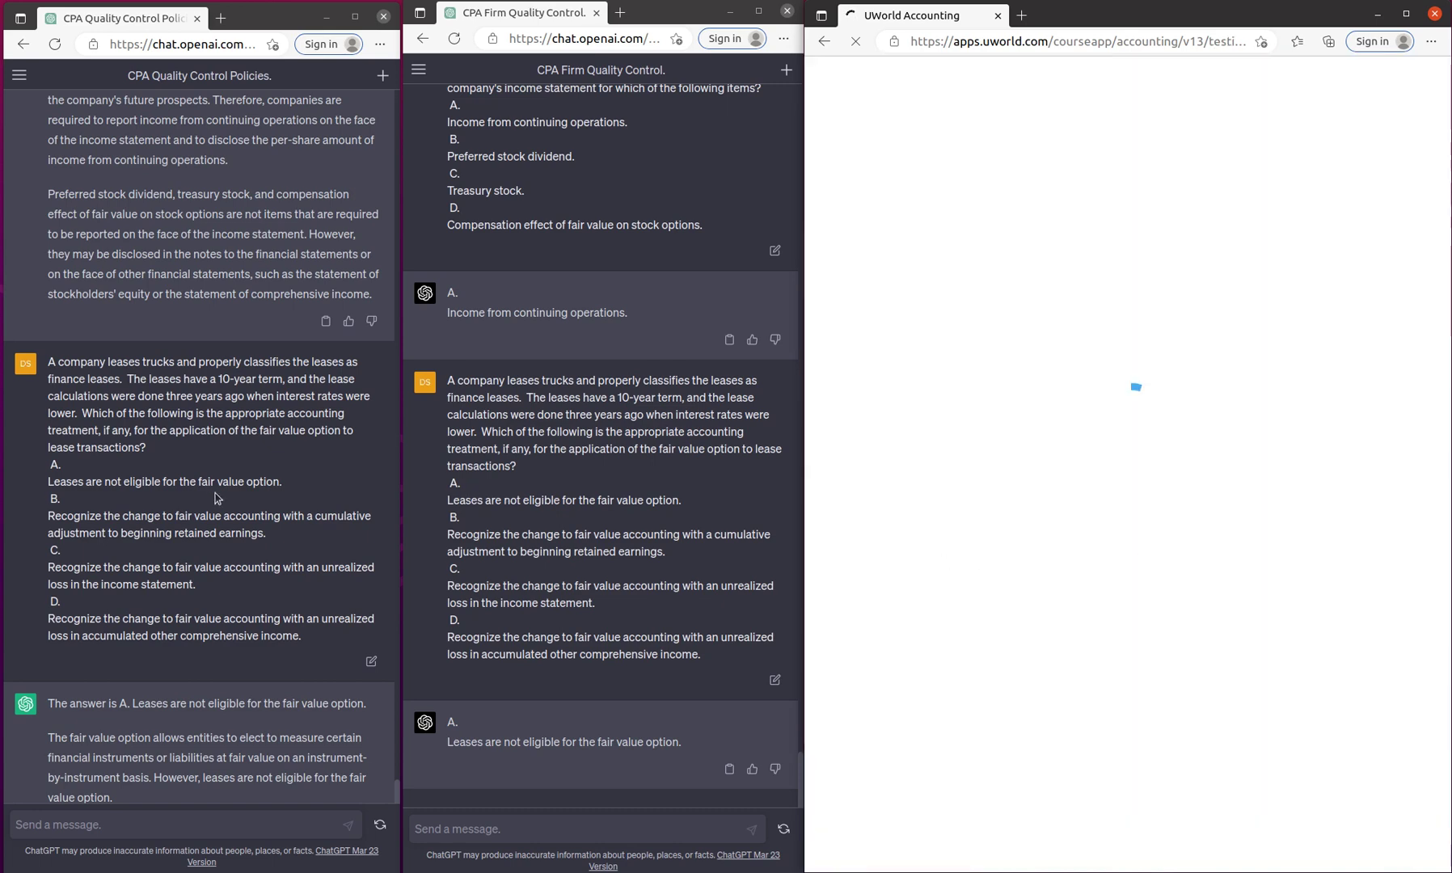
scroll(216, 490, up, 3)
scroll(169, 499, down, 6)
scroll(160, 495, up, 5)
scroll(160, 495, up, 5)
scroll(160, 495, up, 5)
scroll(160, 496, up, 4)
scroll(160, 495, up, 4)
scroll(160, 496, up, 4)
scroll(163, 506, up, 3)
scroll(164, 506, up, 4)
scroll(164, 506, up, 3)
scroll(163, 506, up, 4)
scroll(170, 508, up, 3)
scroll(175, 507, up, 4)
scroll(175, 507, up, 4)
scroll(176, 507, up, 4)
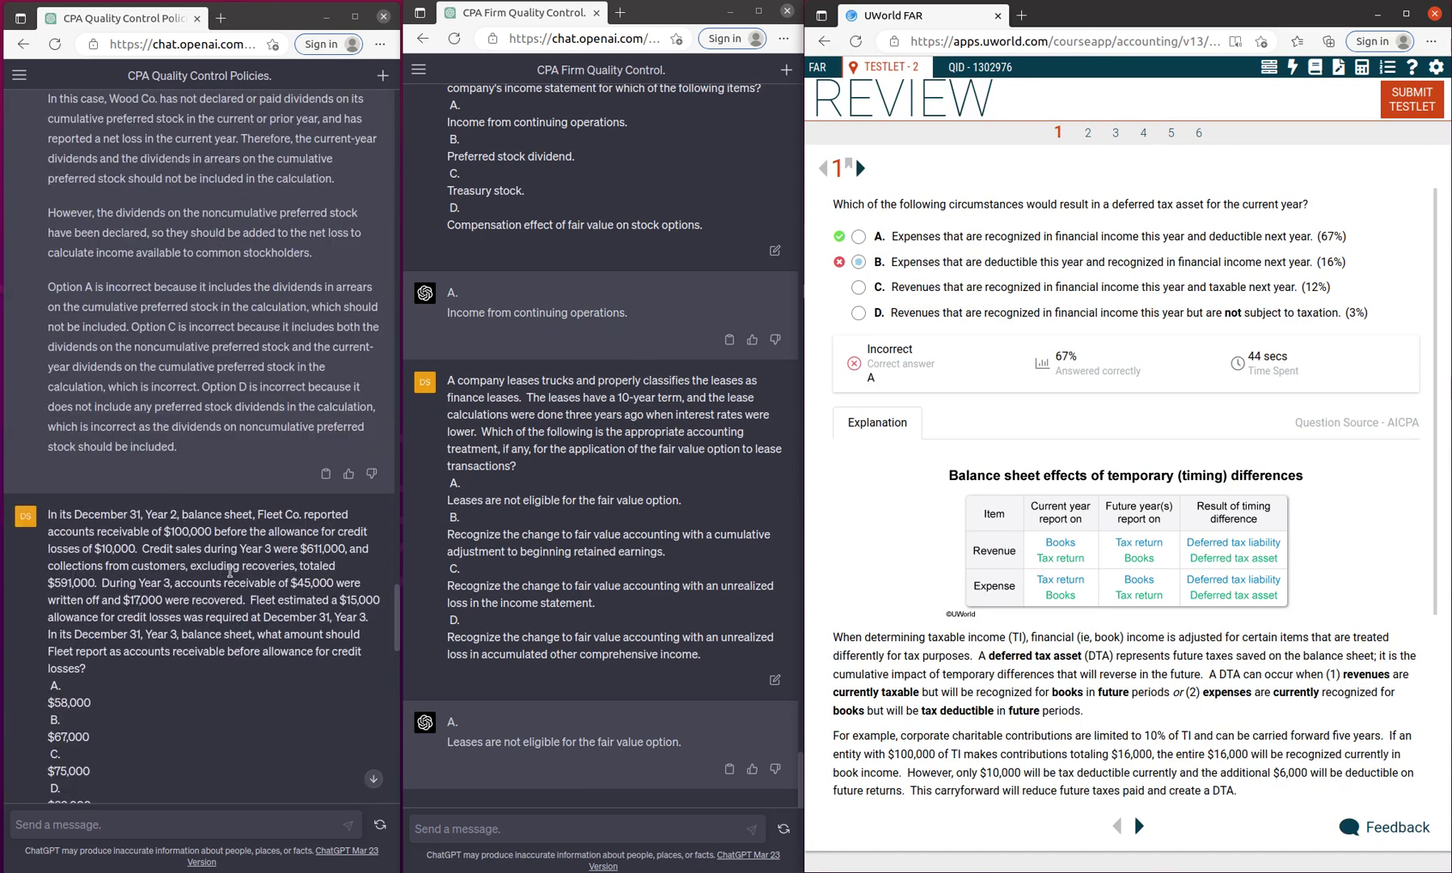
scroll(230, 572, down, 2)
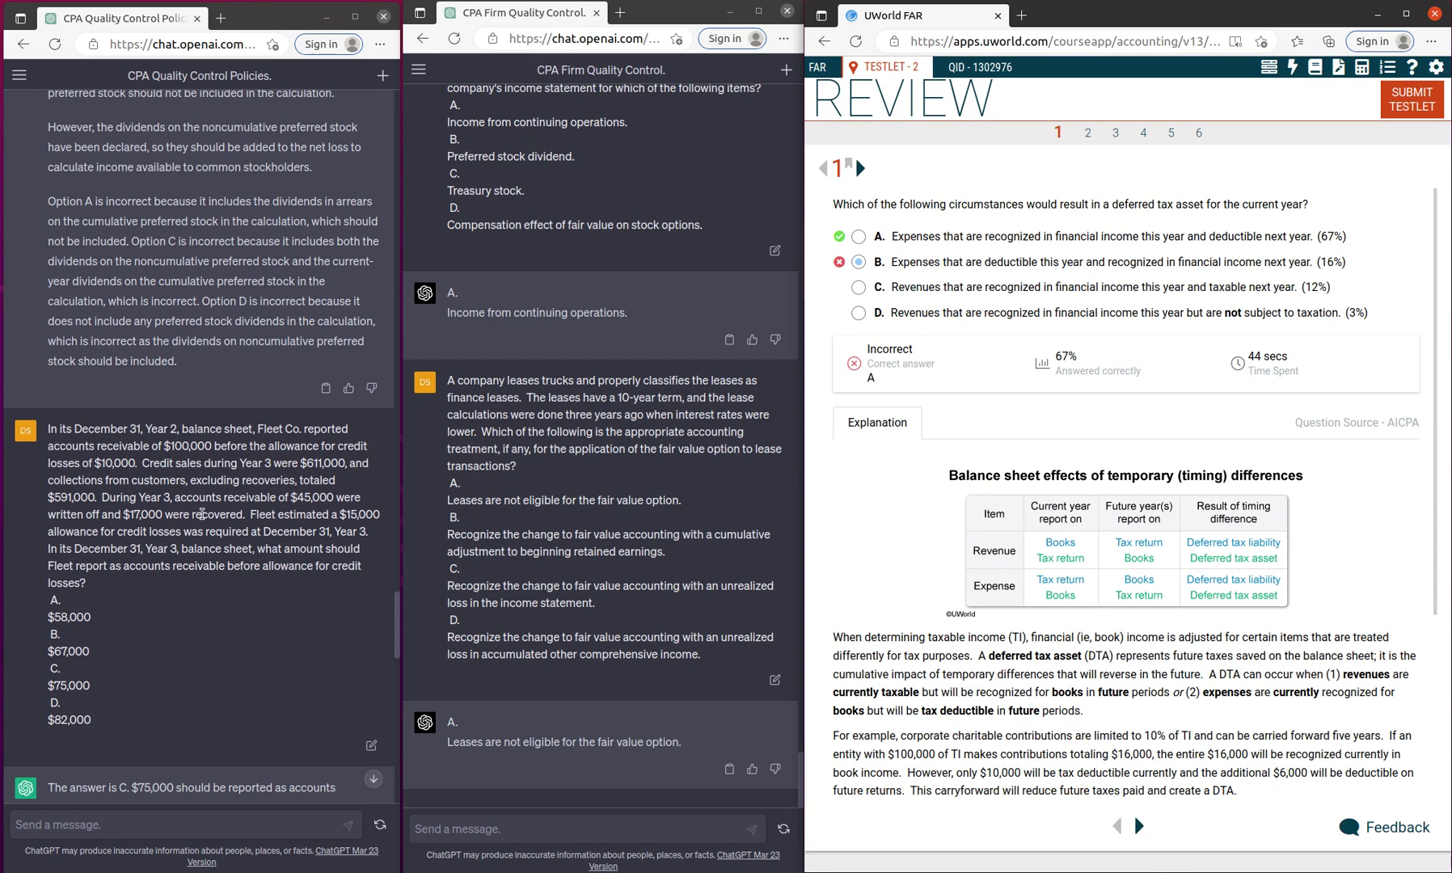
scroll(253, 513, up, 2)
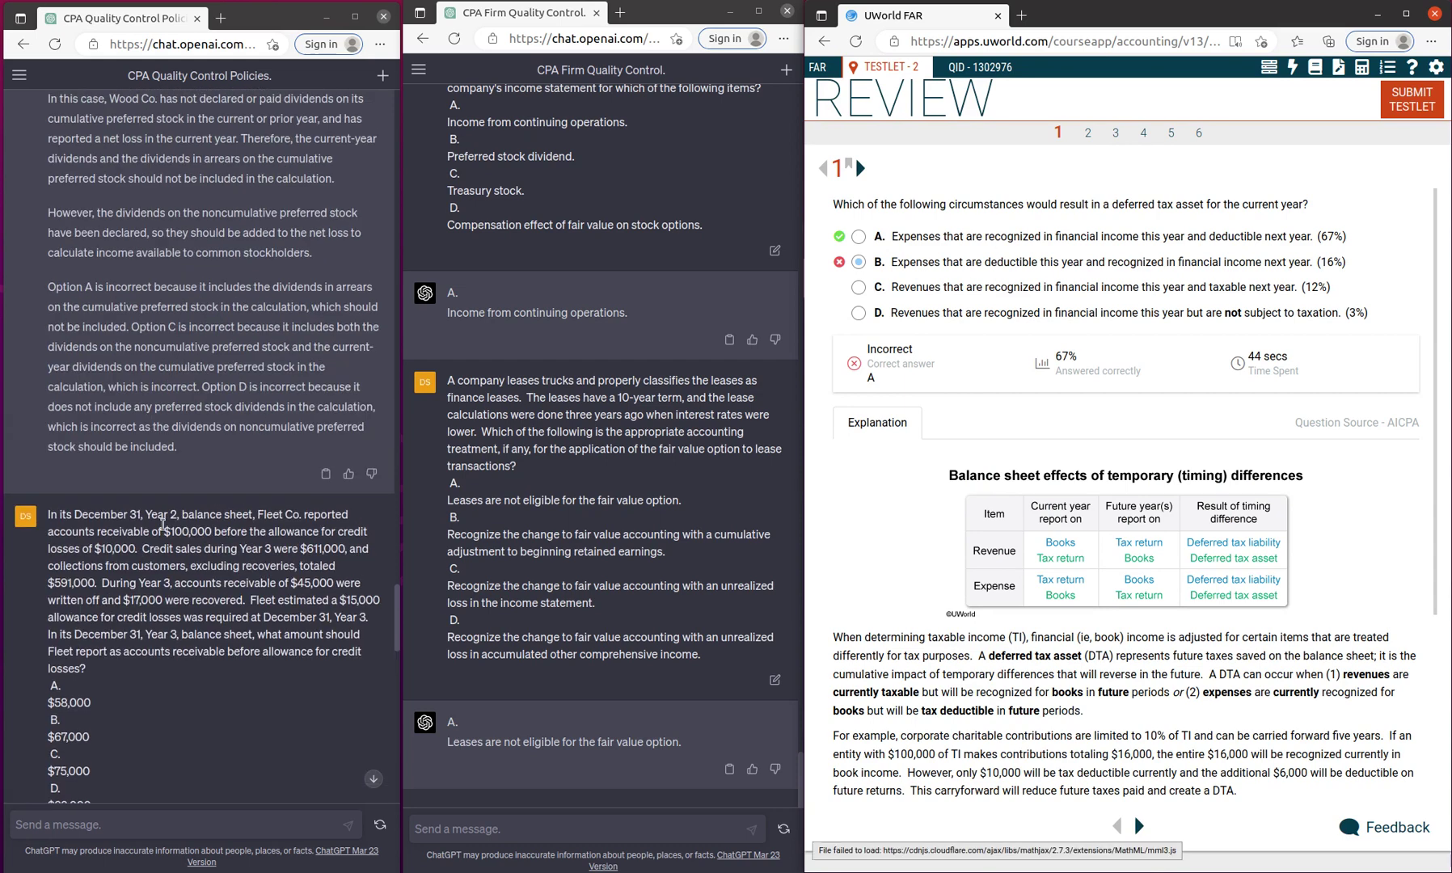
scroll(168, 522, up, 3)
scroll(181, 521, up, 2)
scroll(181, 522, up, 4)
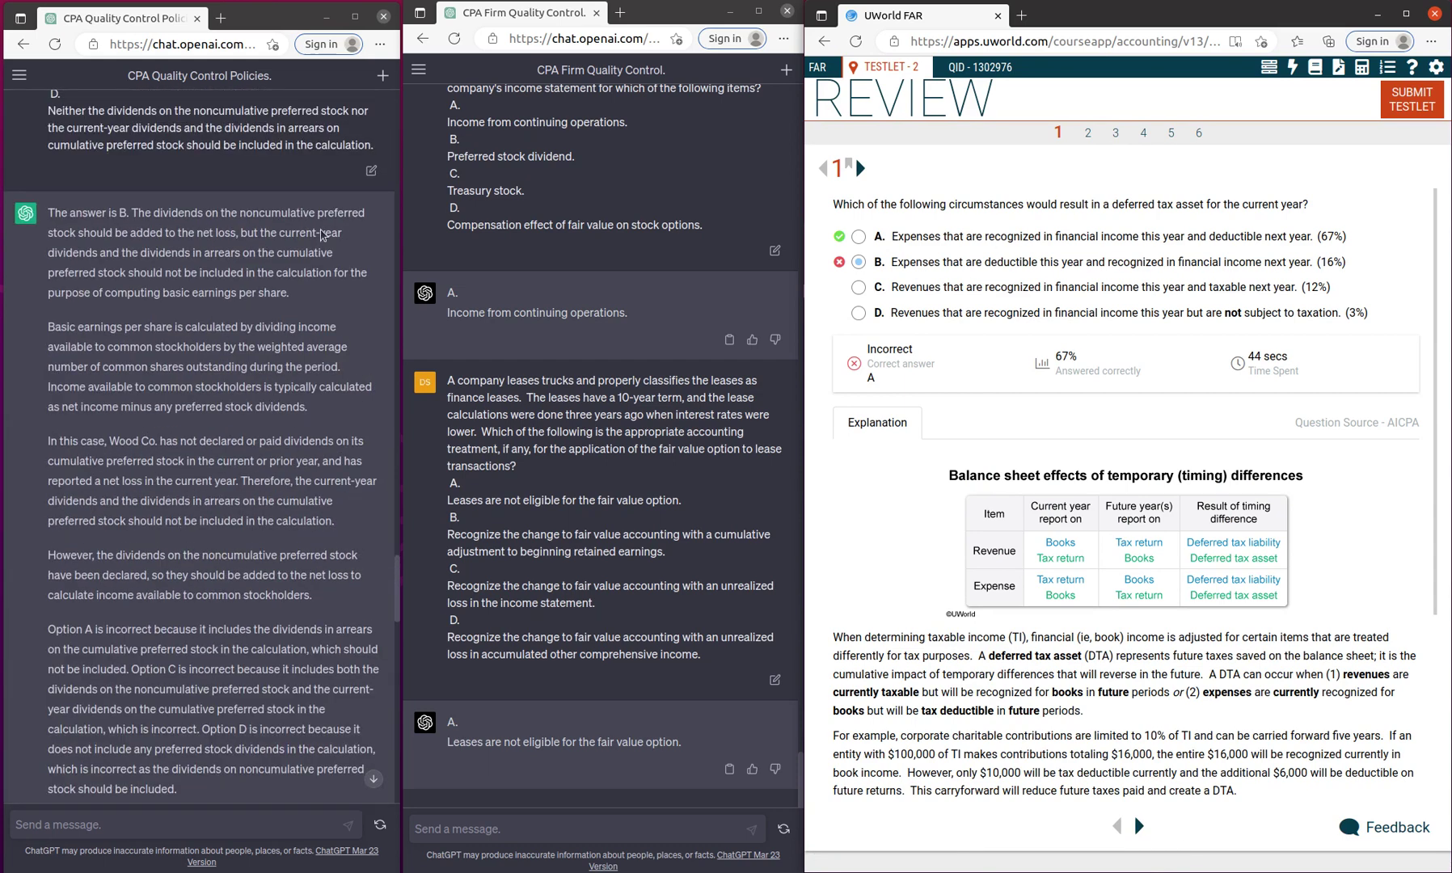
scroll(290, 464, down, 5)
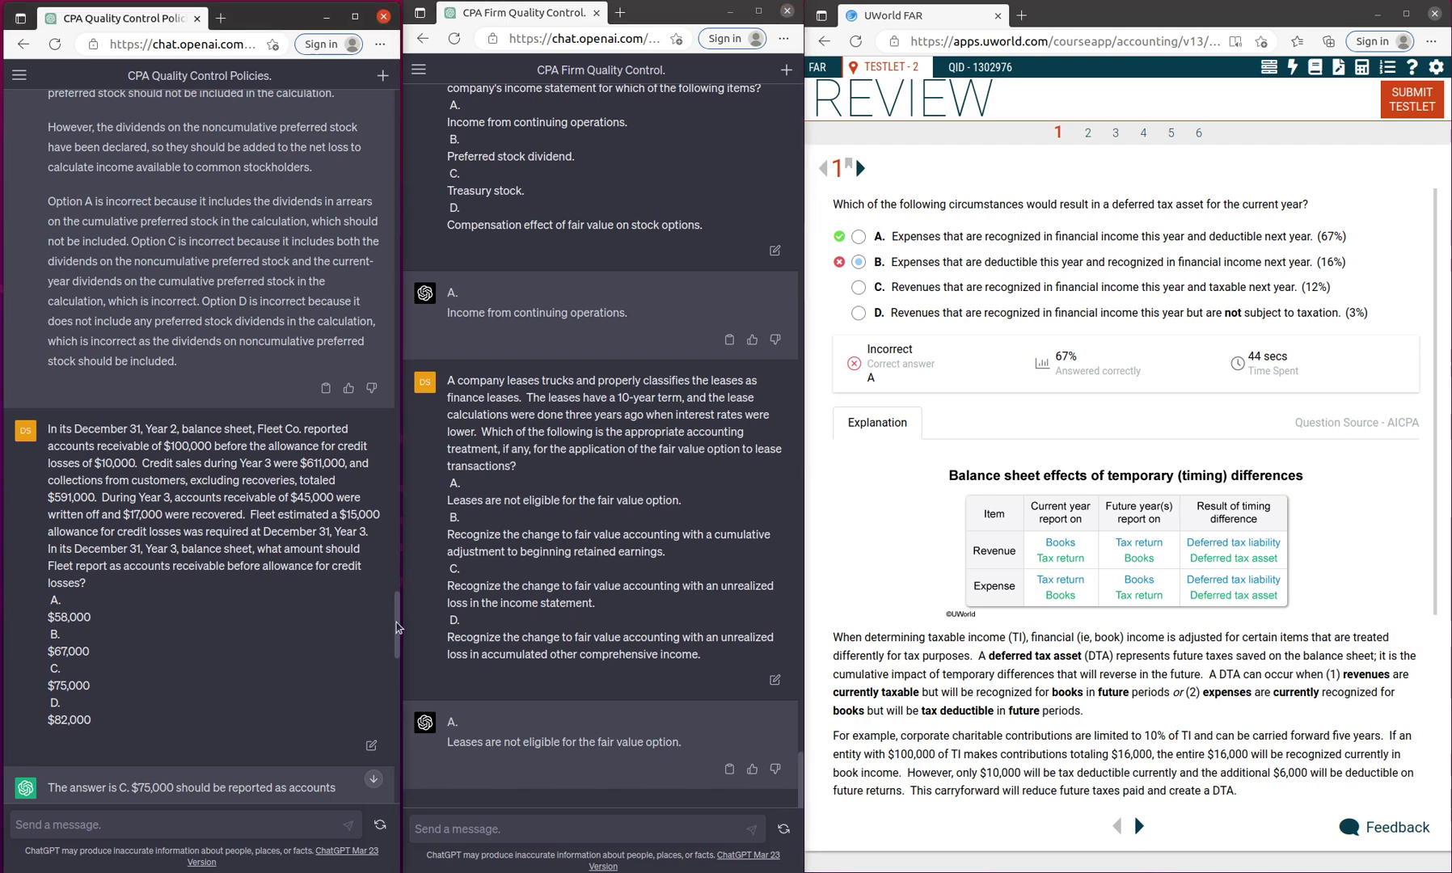
drag(394, 620, 410, 501)
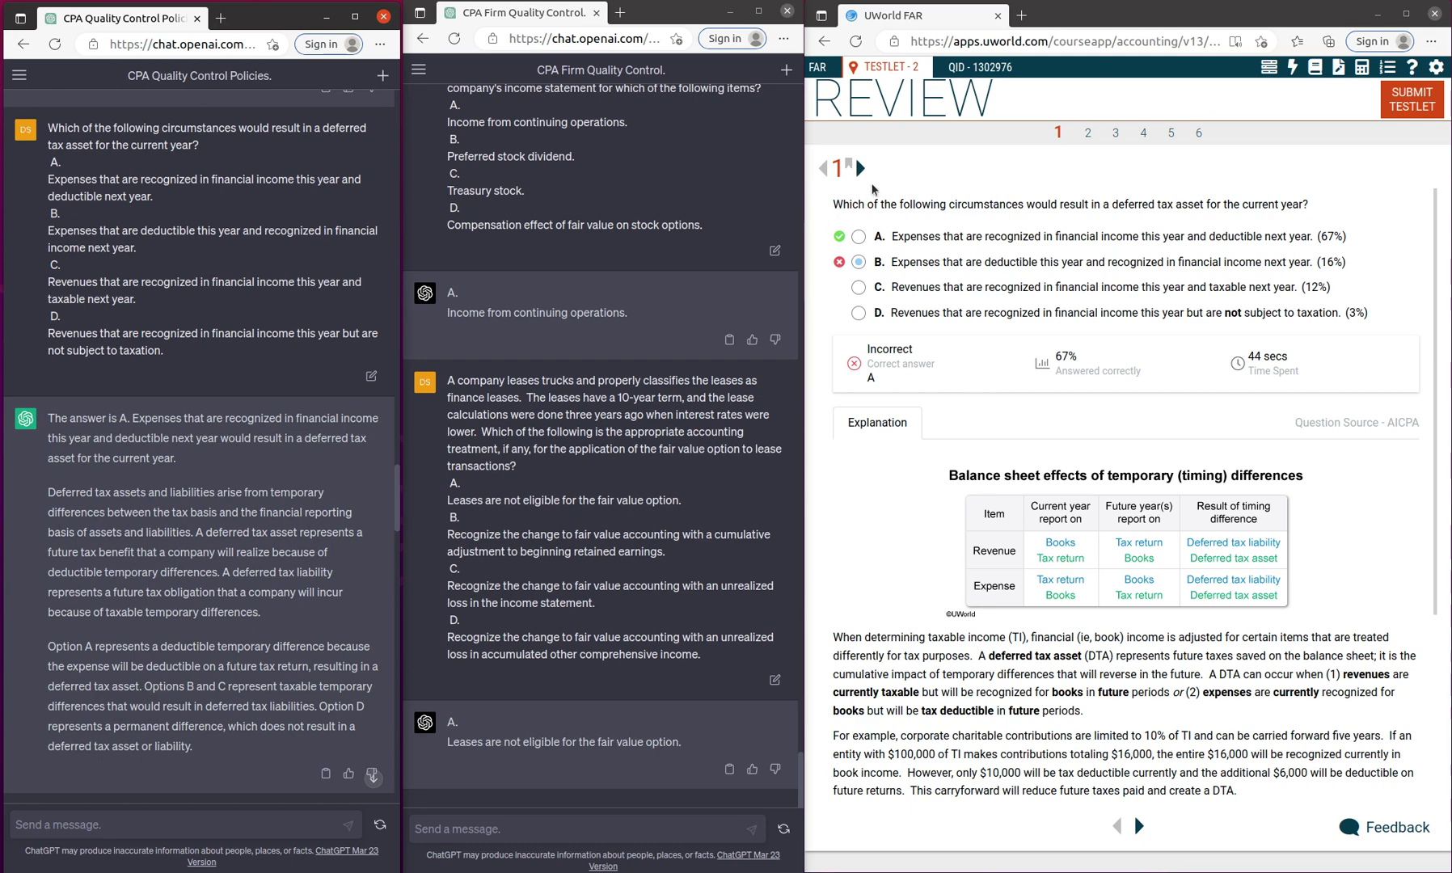
Step past review question 2 to reach question 3 on Fleet Co. receivables.
click(860, 169)
click(862, 170)
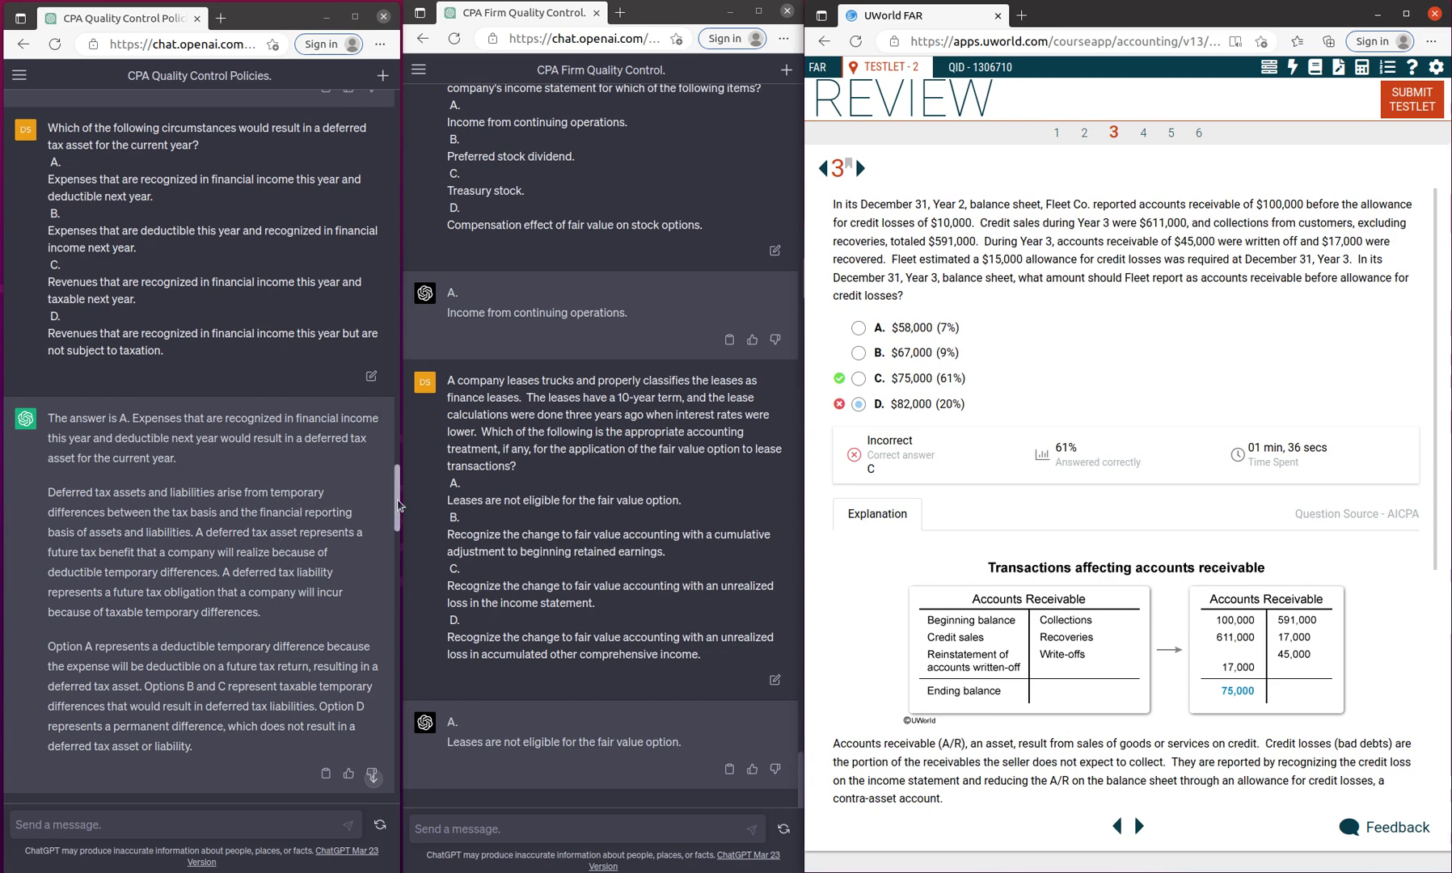
drag(392, 529, 385, 574)
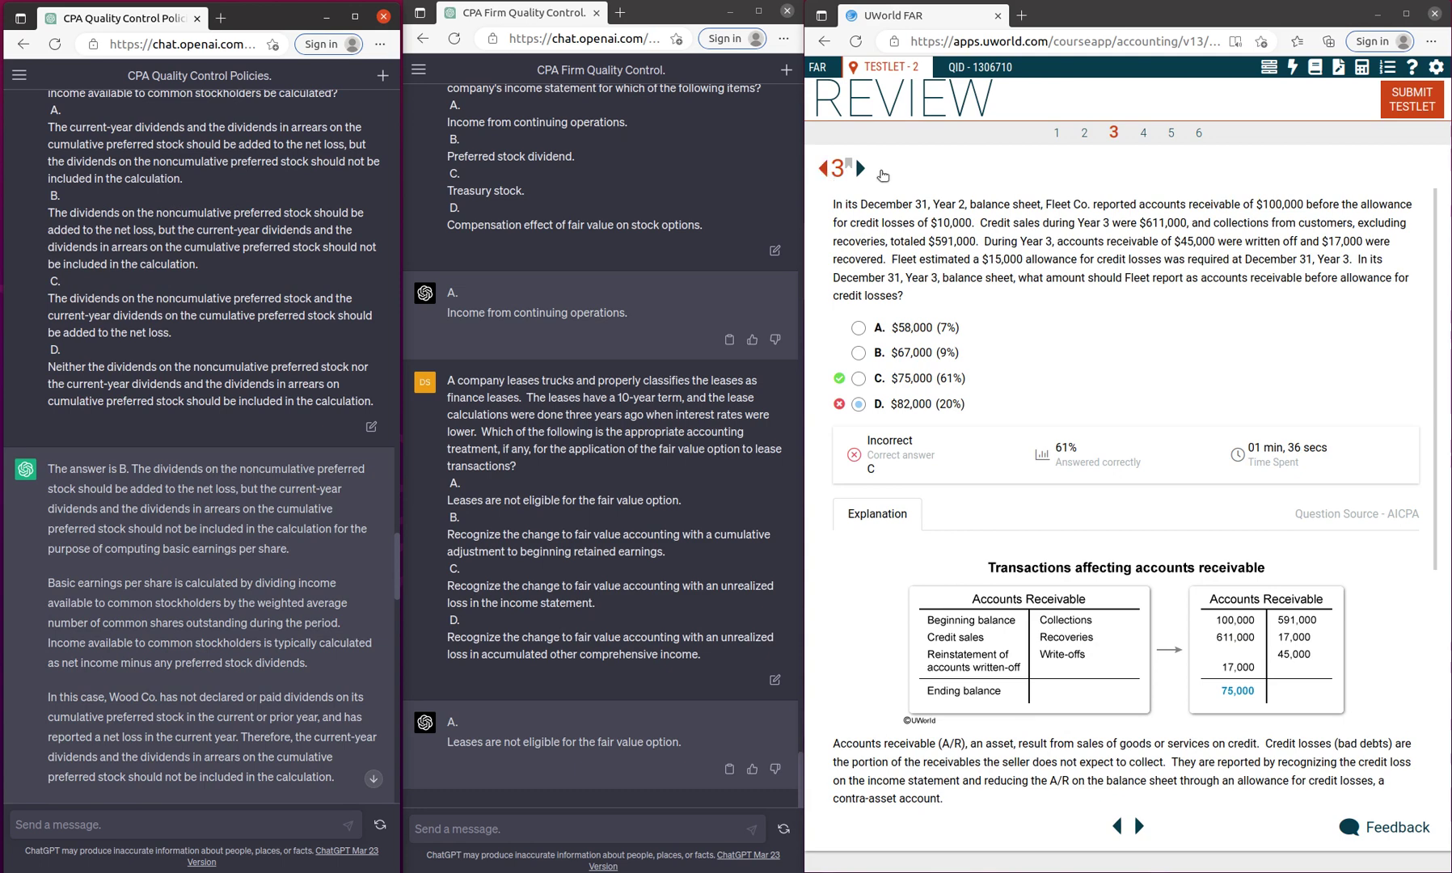
click(822, 168)
click(860, 168)
drag(399, 563, 394, 670)
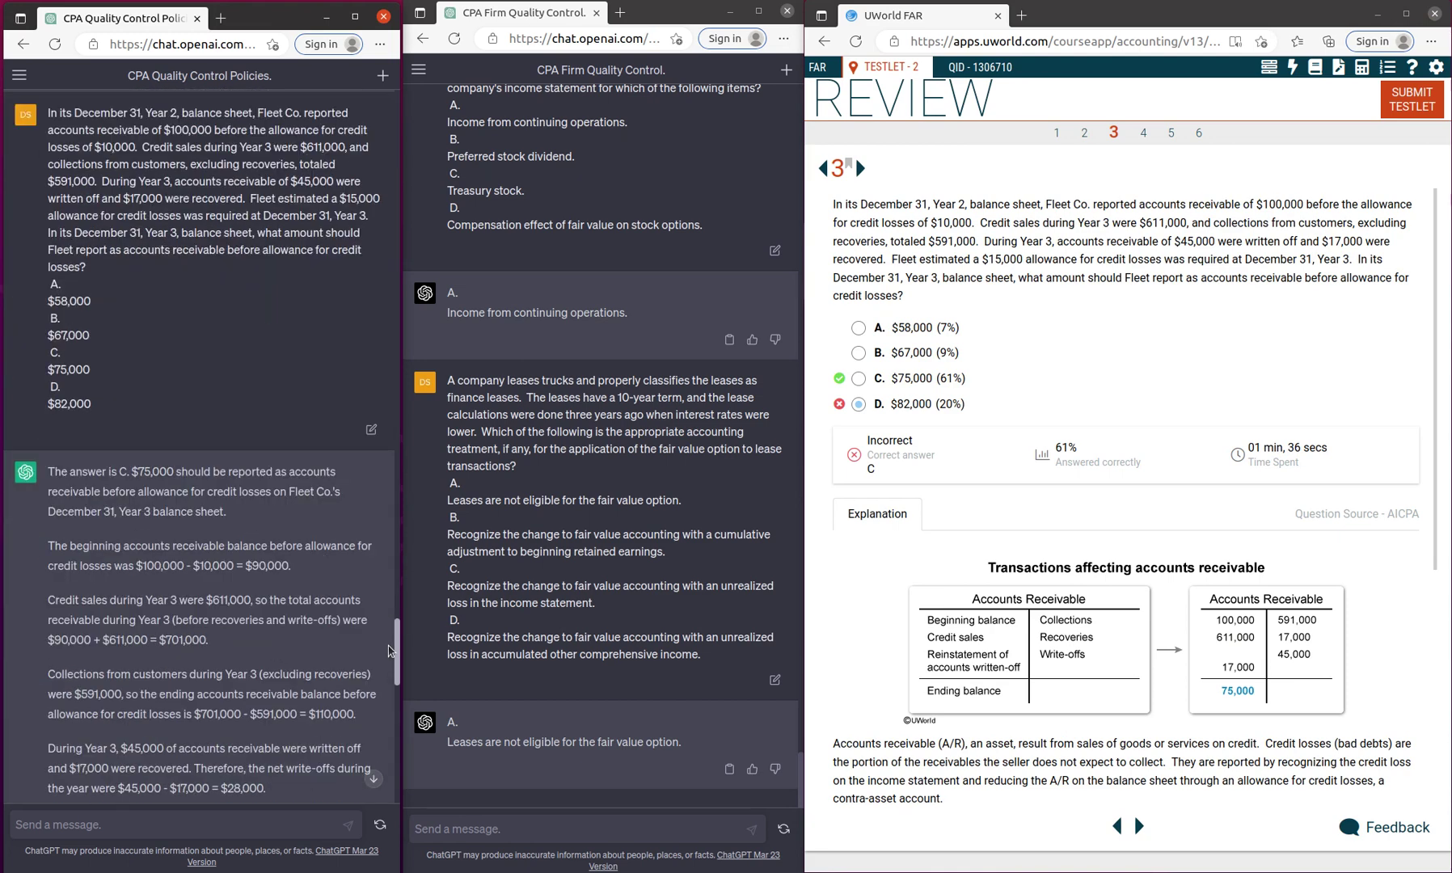